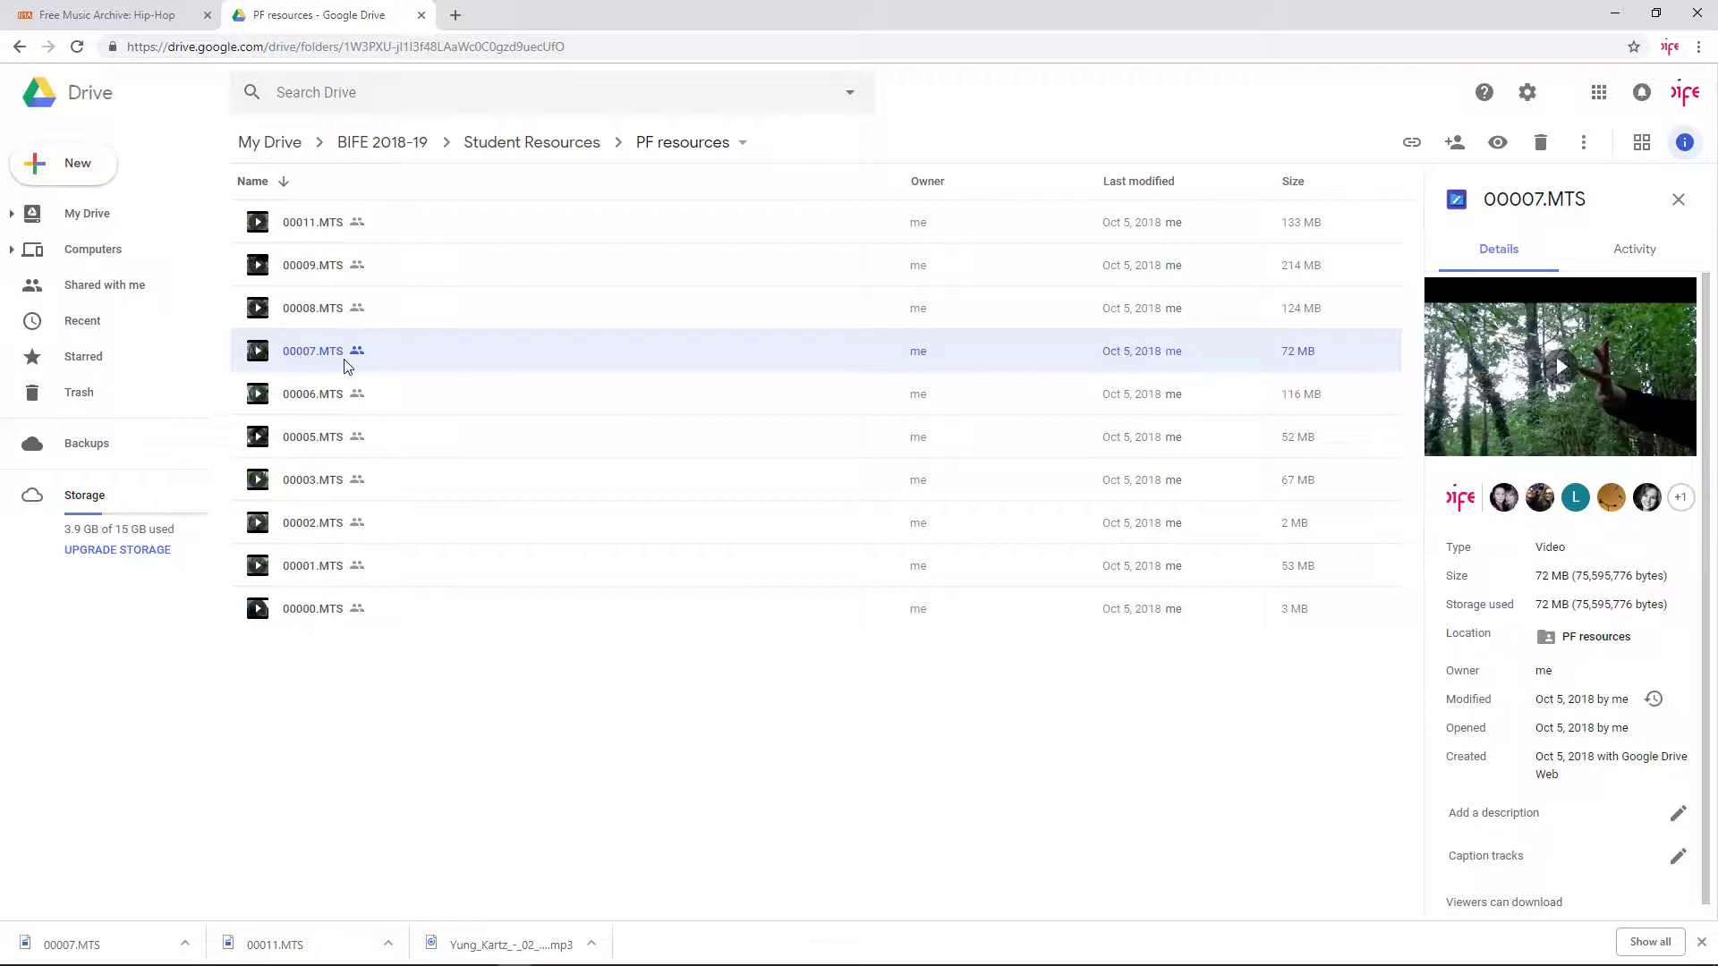
# - Review the 00011.MTS clip details in Drive, then the Hip-Hop track list and Yung Kartz artist page on Free Music Archive
pyautogui.click(352, 223)
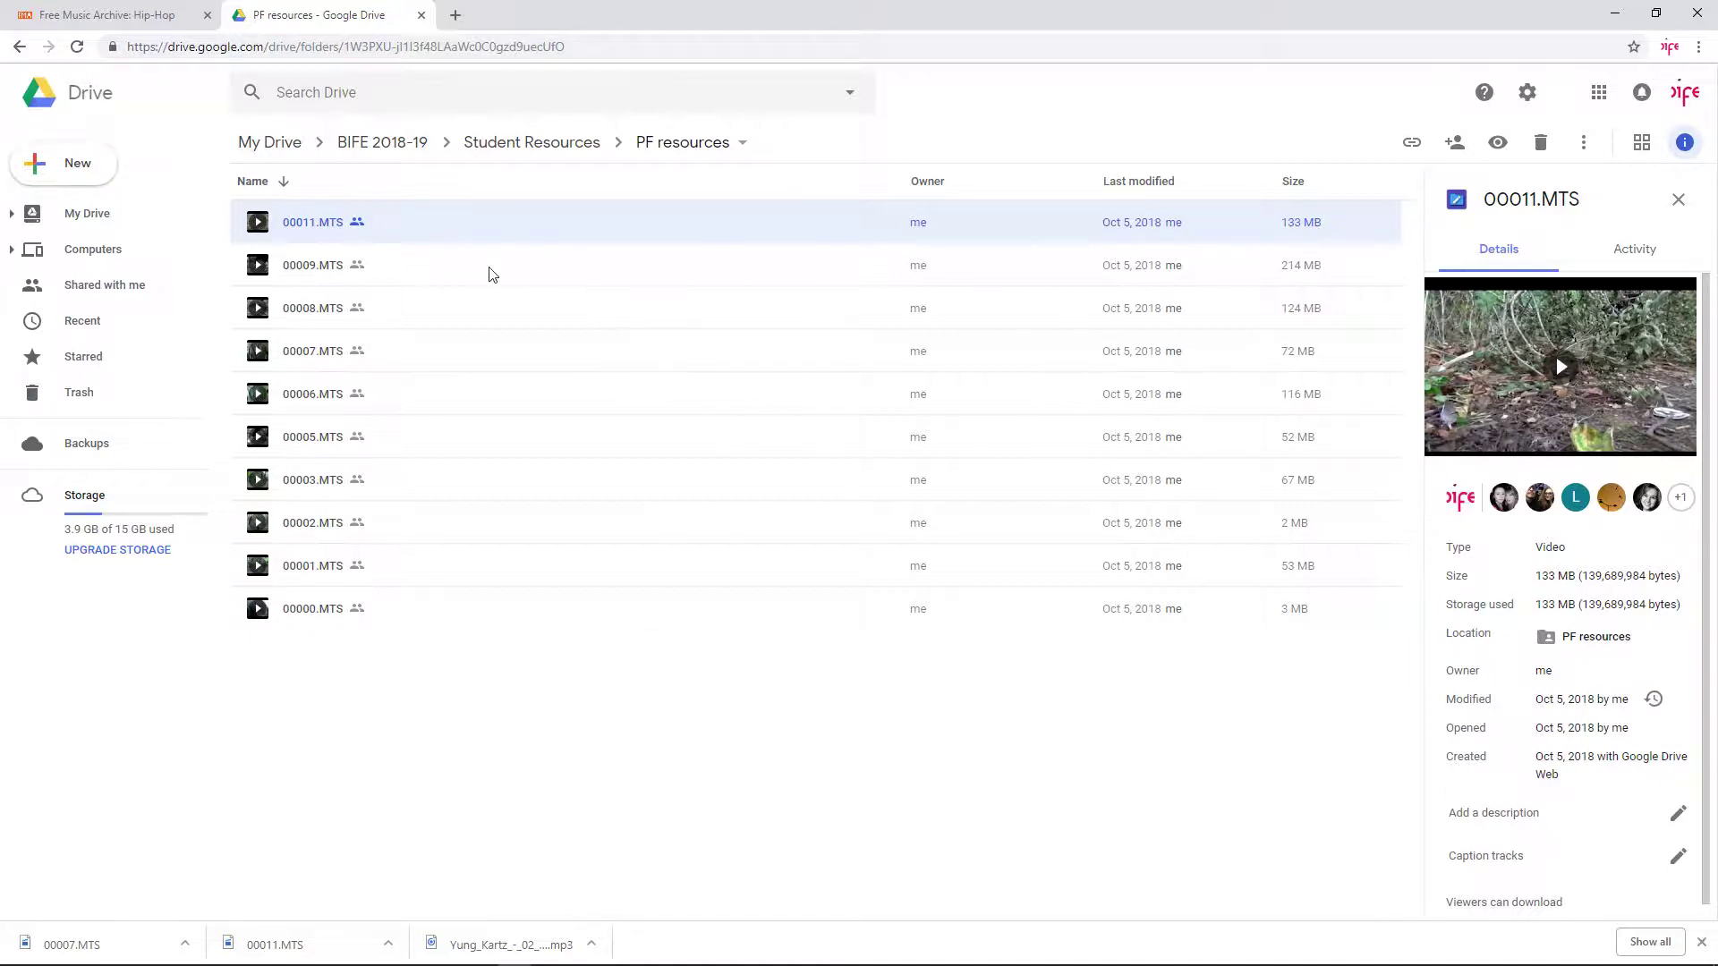
pyautogui.click(134, 14)
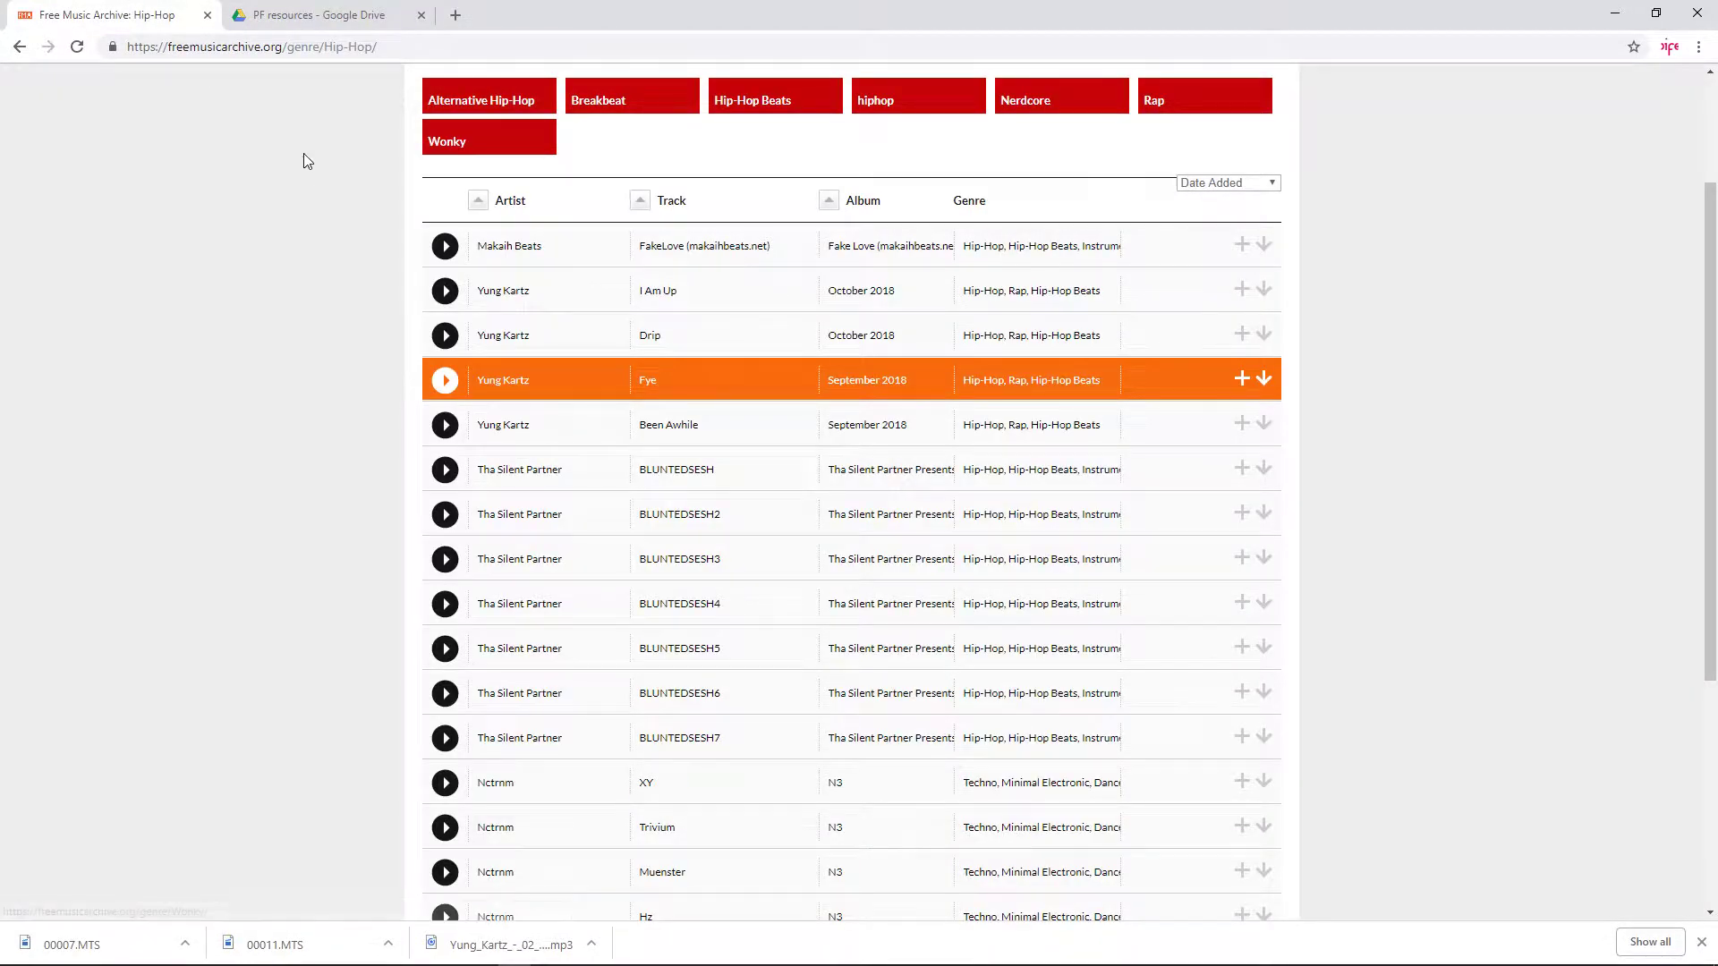
pyautogui.scroll(2, 304, 154)
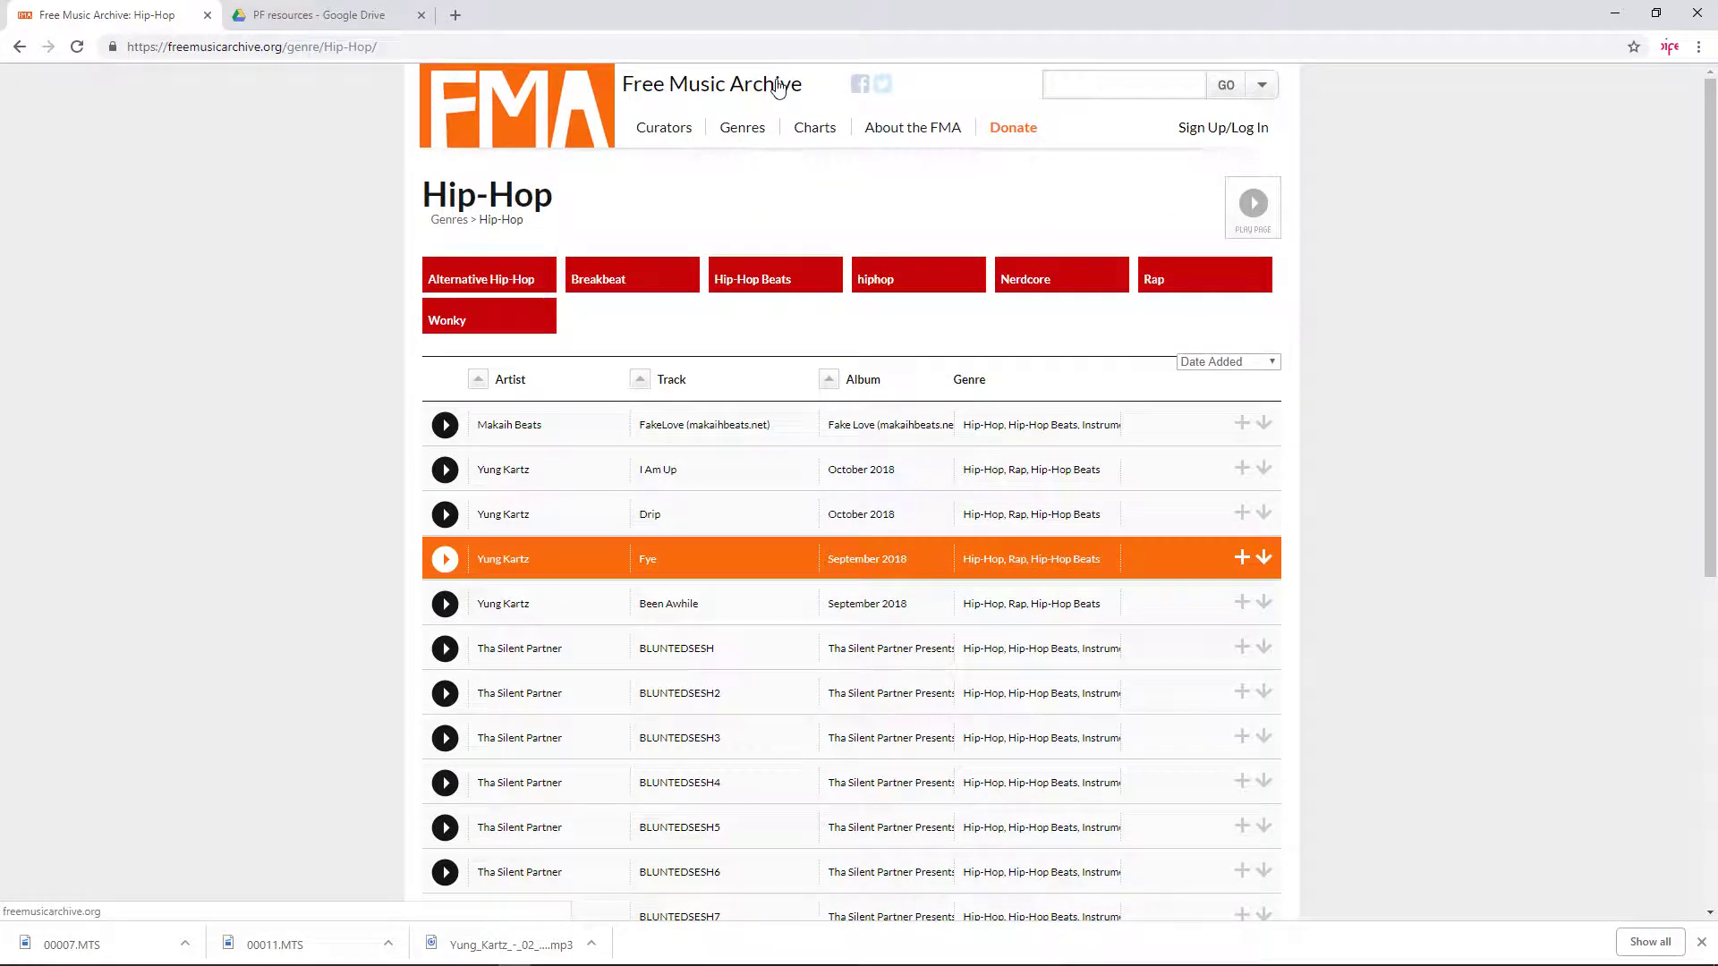
pyautogui.moveTo(726, 136)
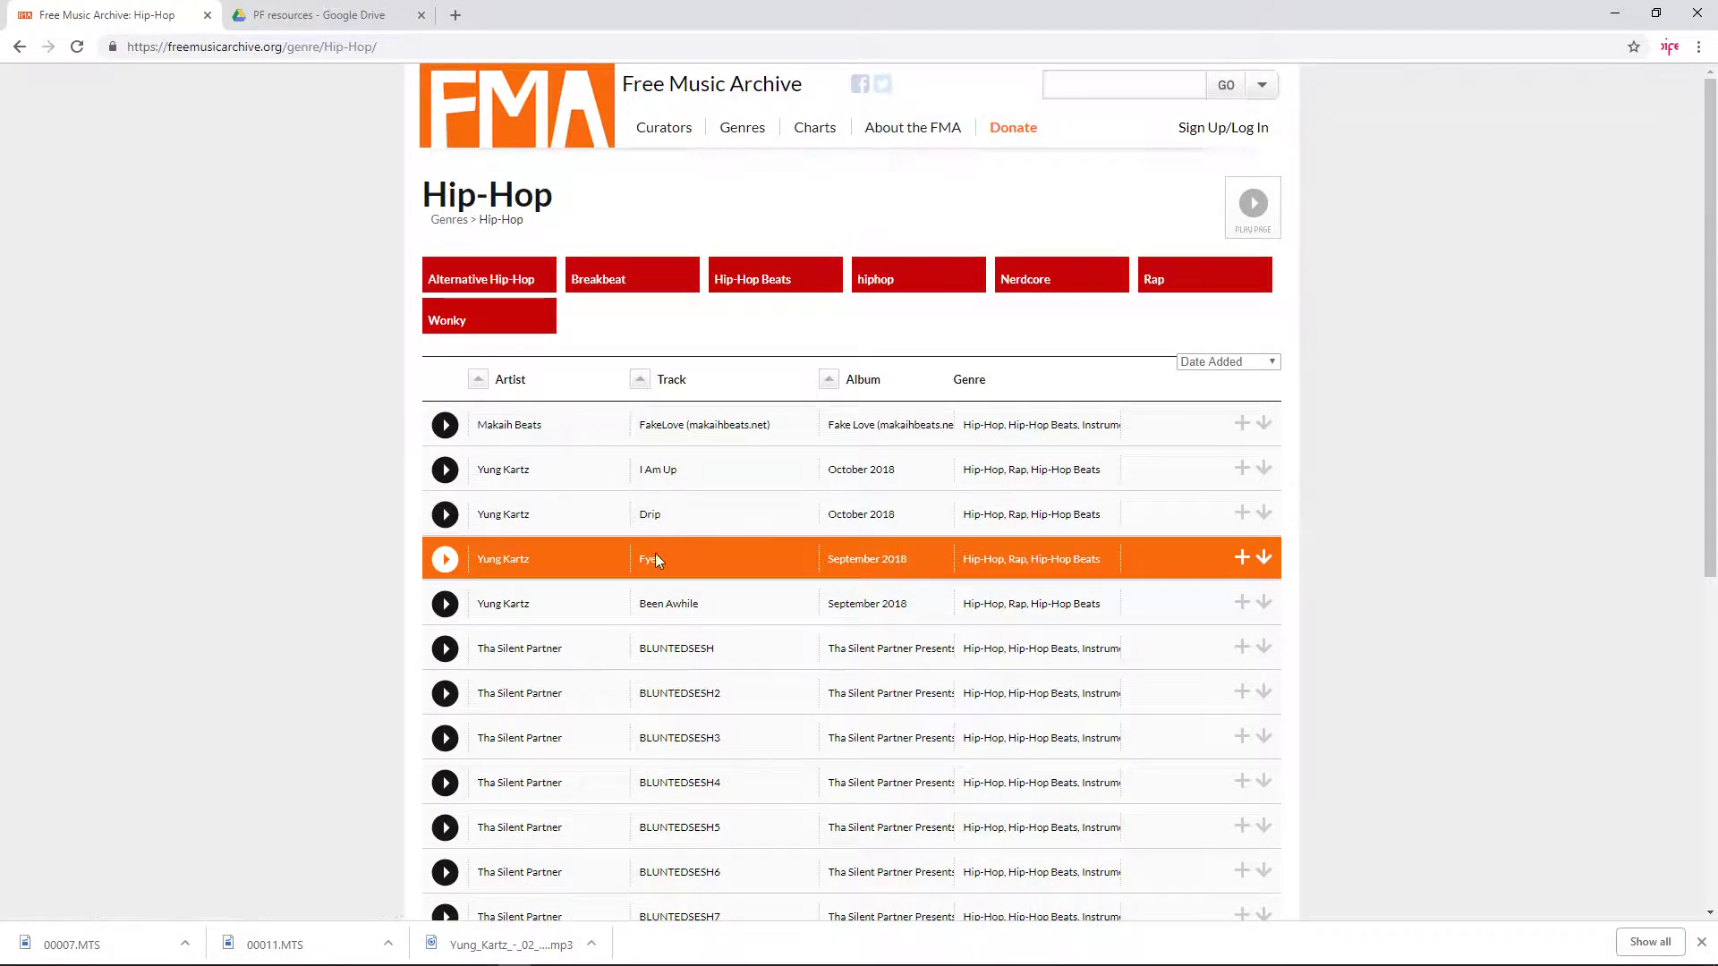
pyautogui.click(502, 562)
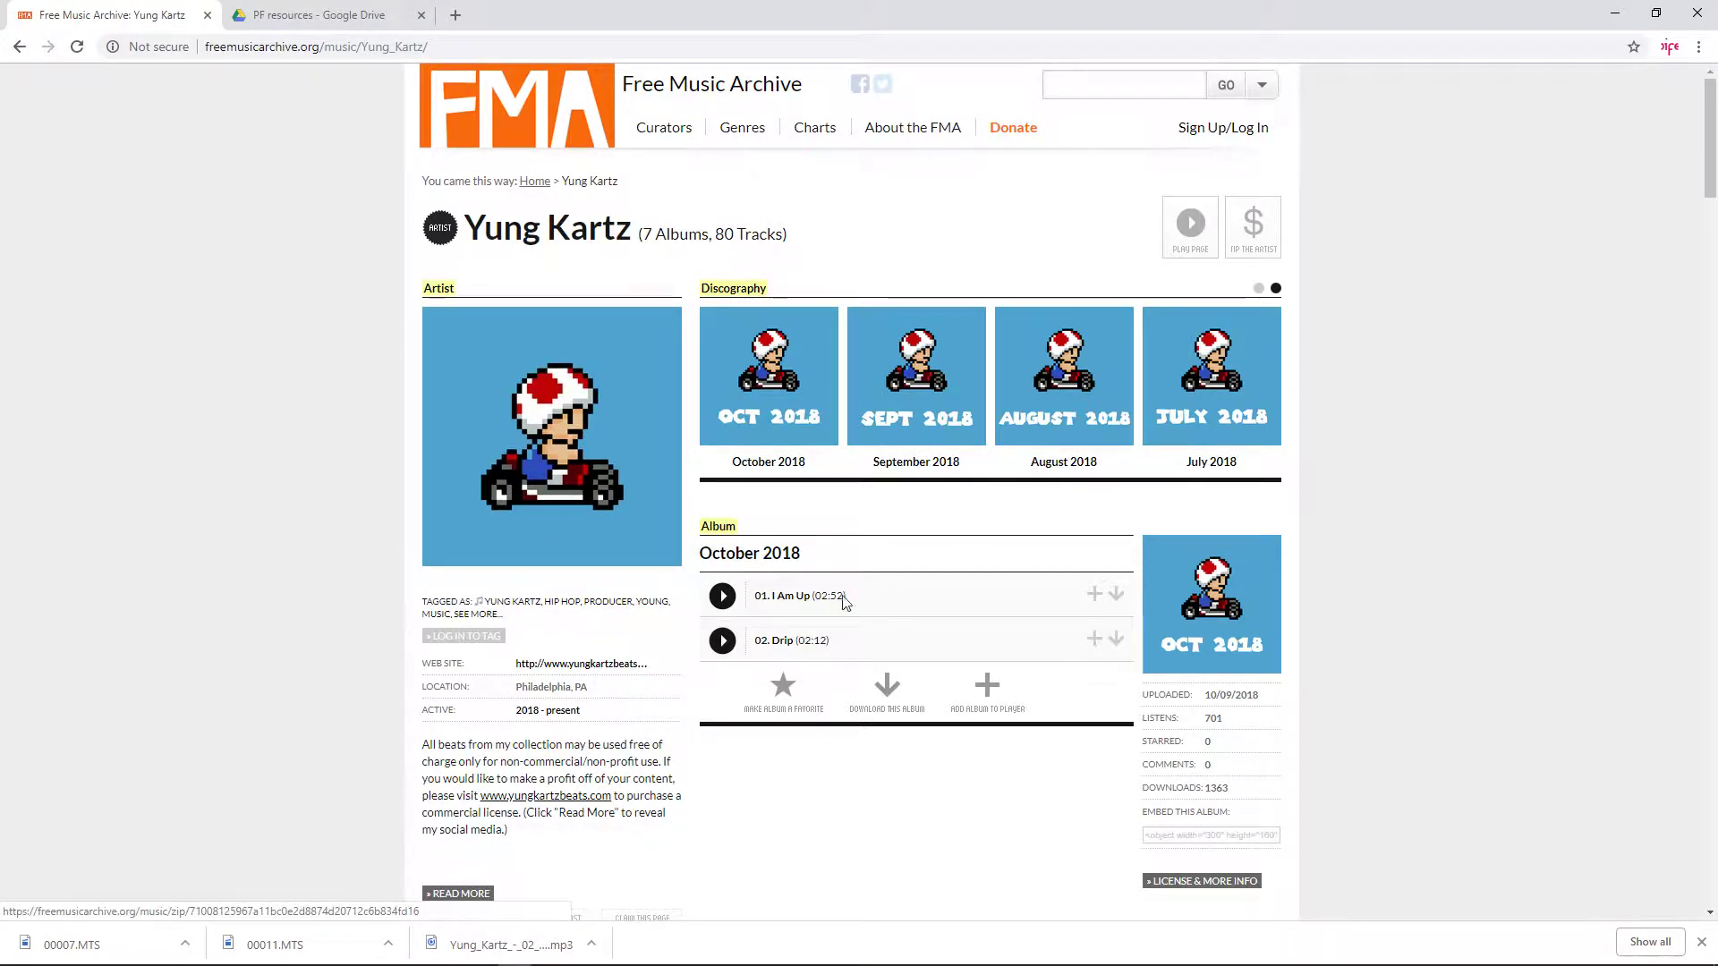
pyautogui.click(19, 46)
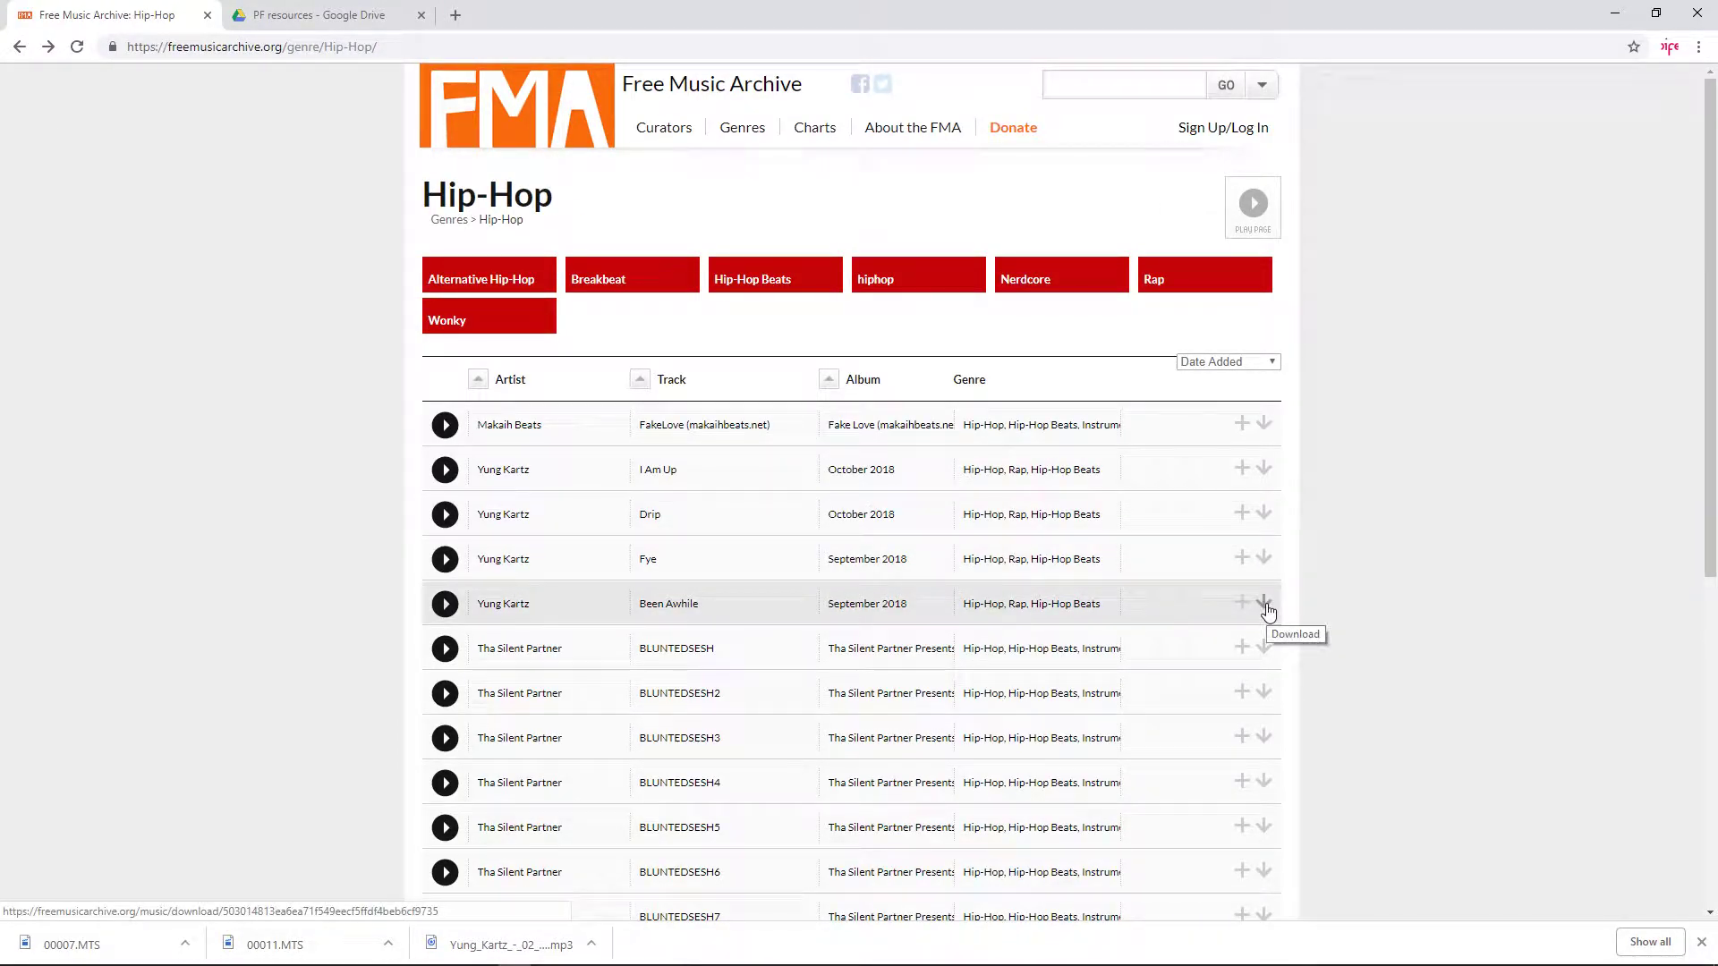
# - Switch to DaVinci Resolve and open the Untitled Project on its Media page
pyautogui.click(1615, 13)
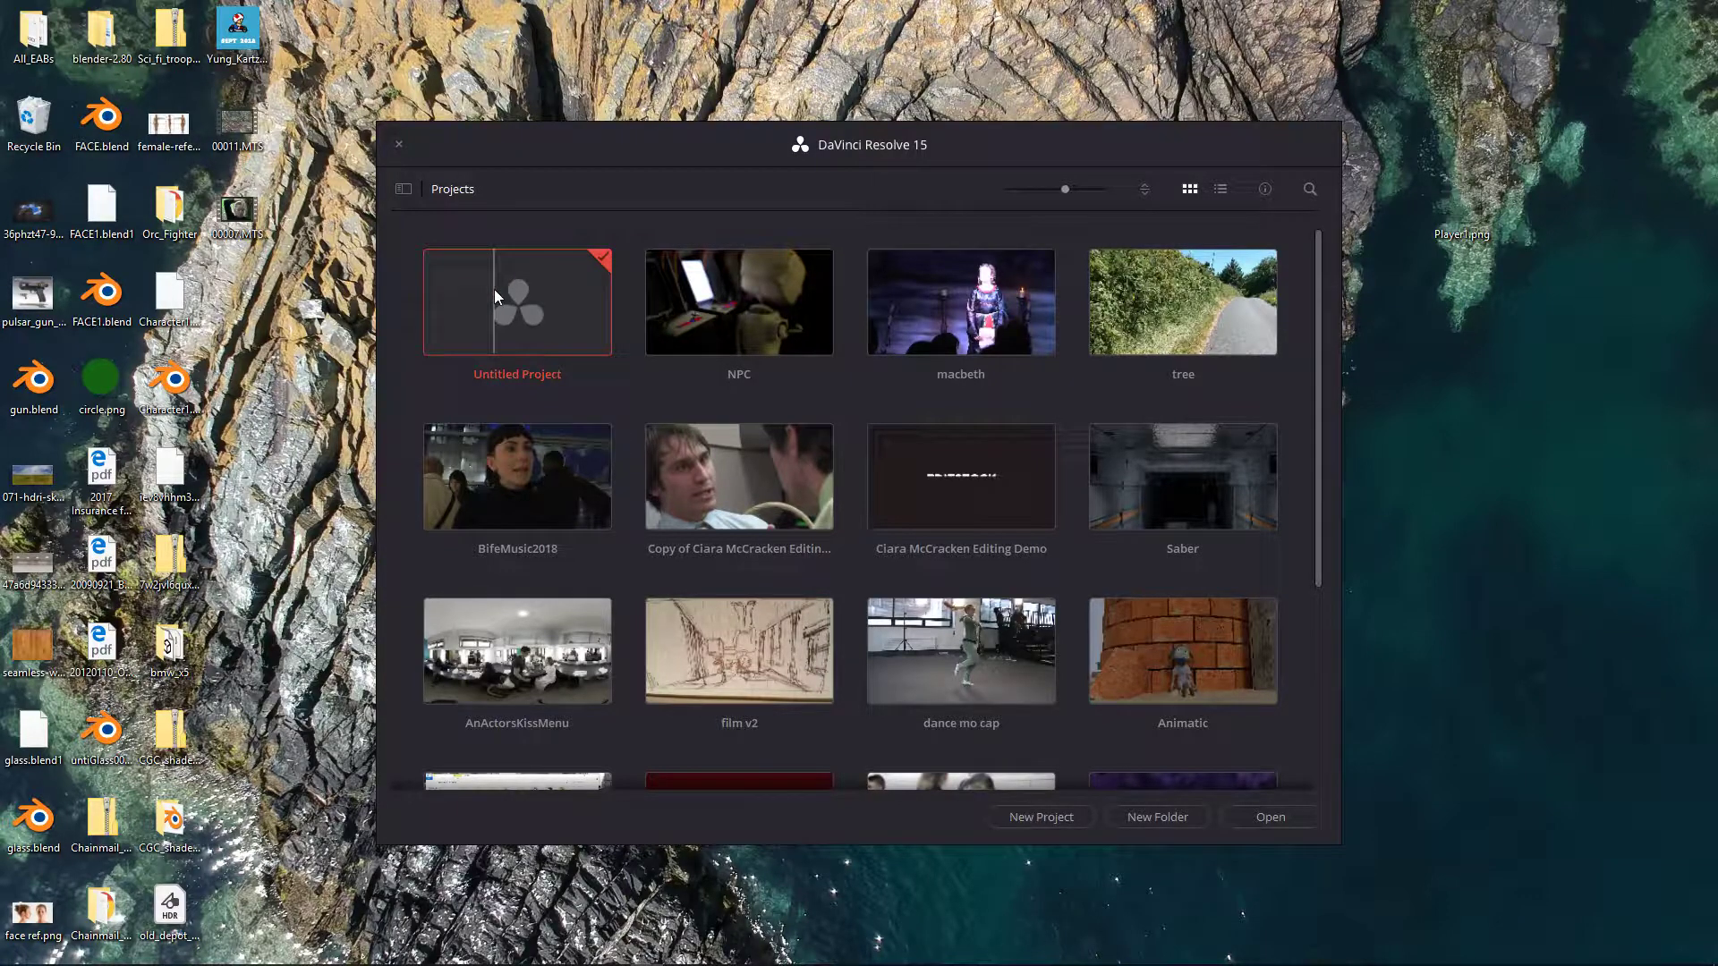
pyautogui.doubleClick(568, 305)
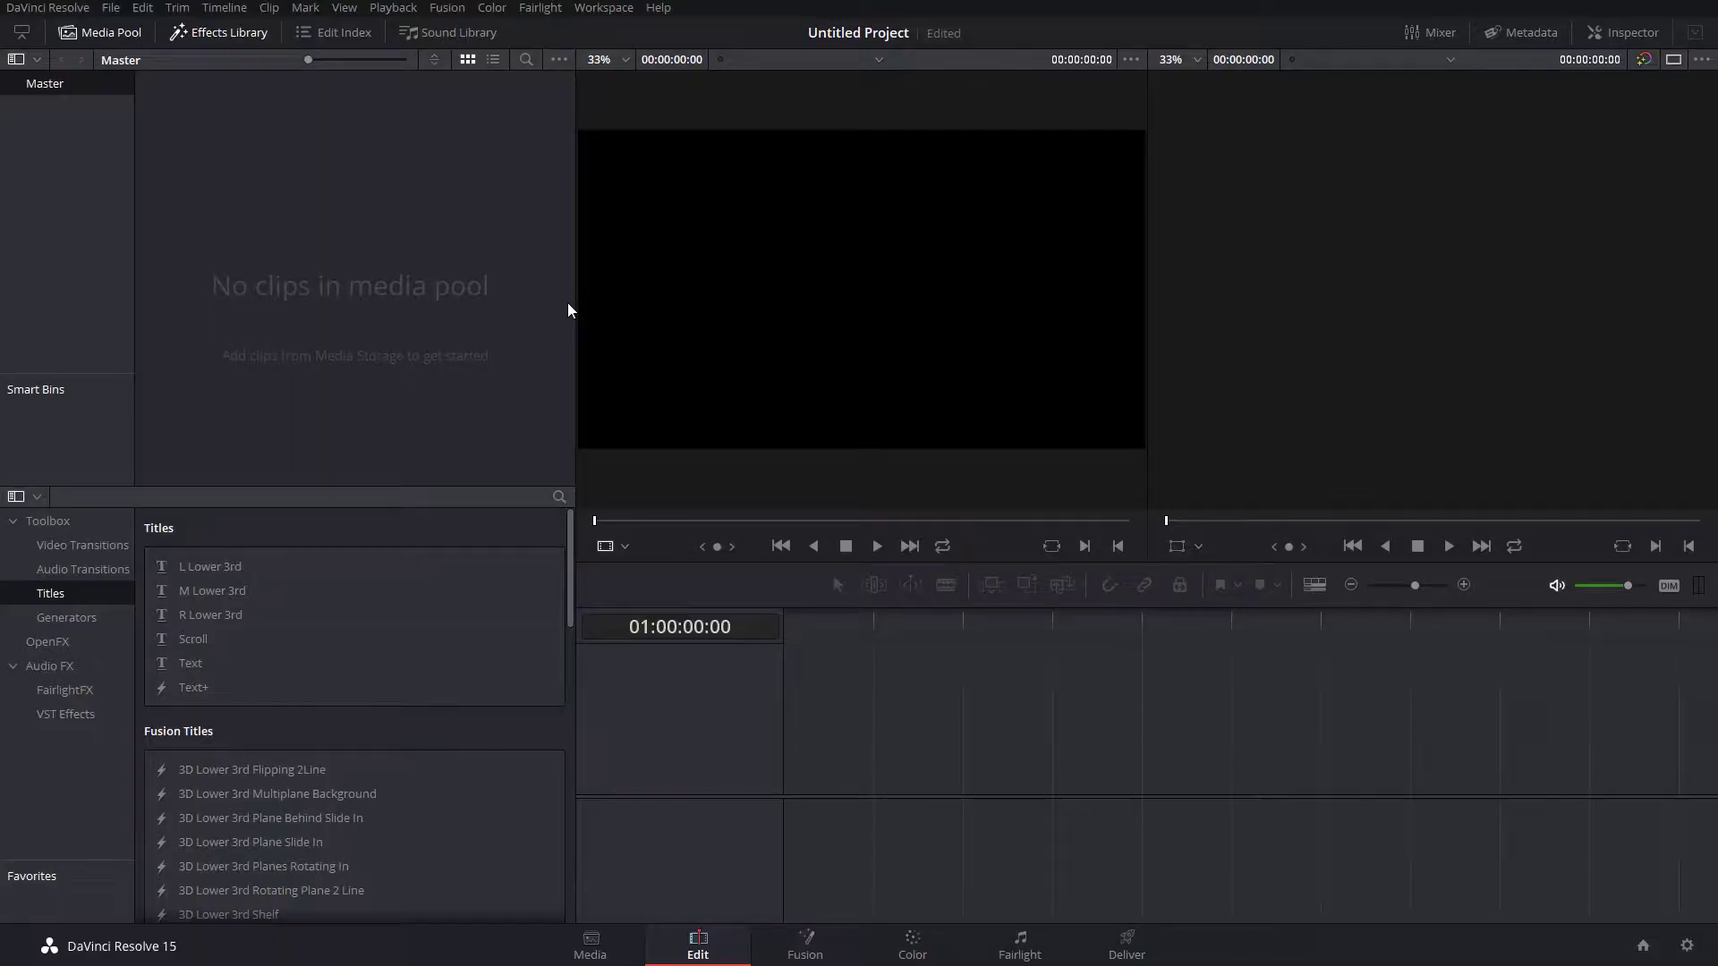
pyautogui.click(591, 949)
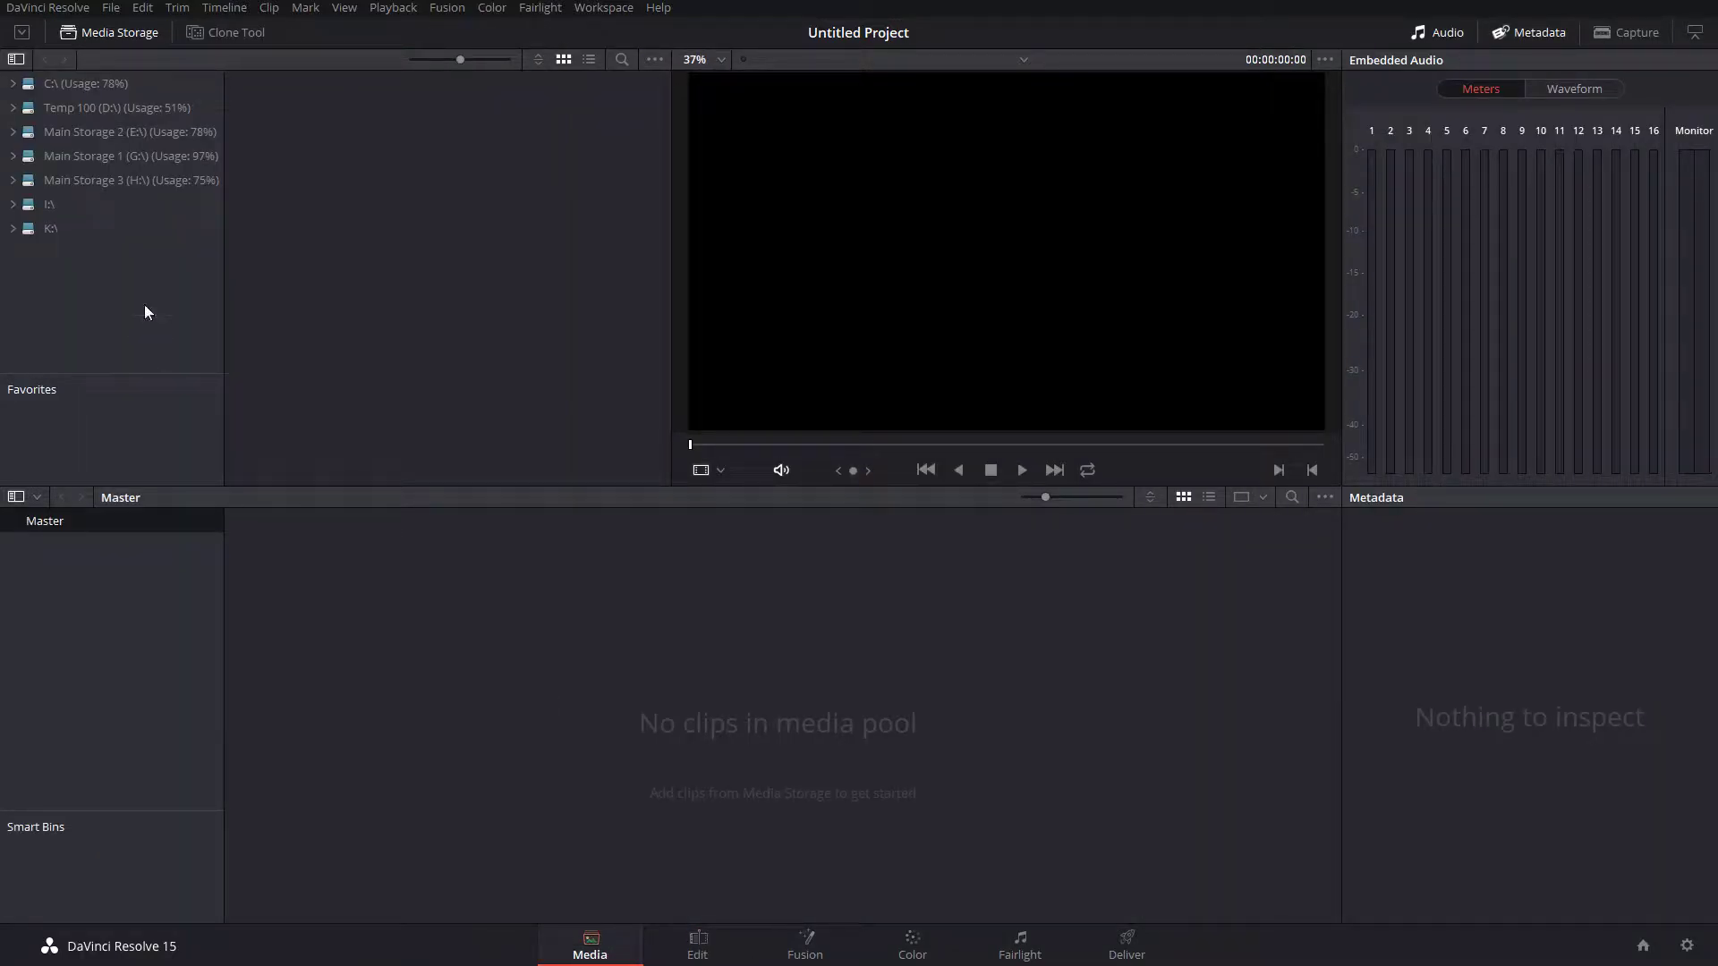
# - Import 00007.MTS from the user's Desktop folder on C: into the media pool, changing the timeline frame rate to match the clip
pyautogui.click(93, 83)
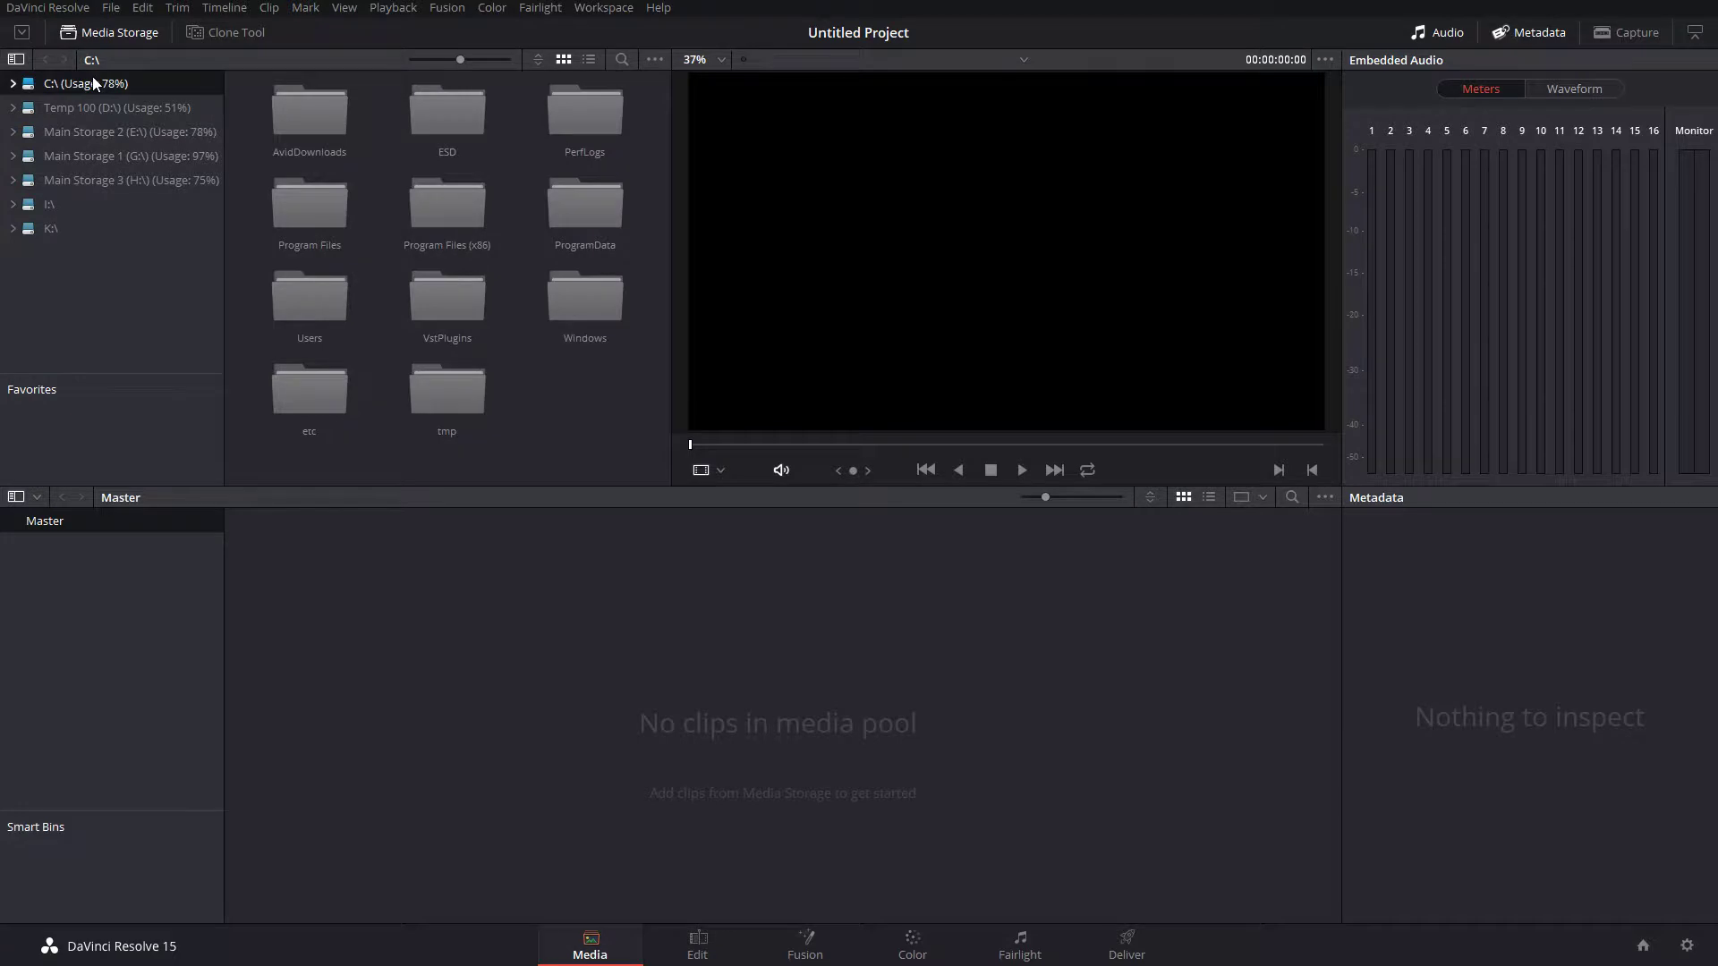
pyautogui.doubleClick(313, 322)
pyautogui.doubleClick(313, 195)
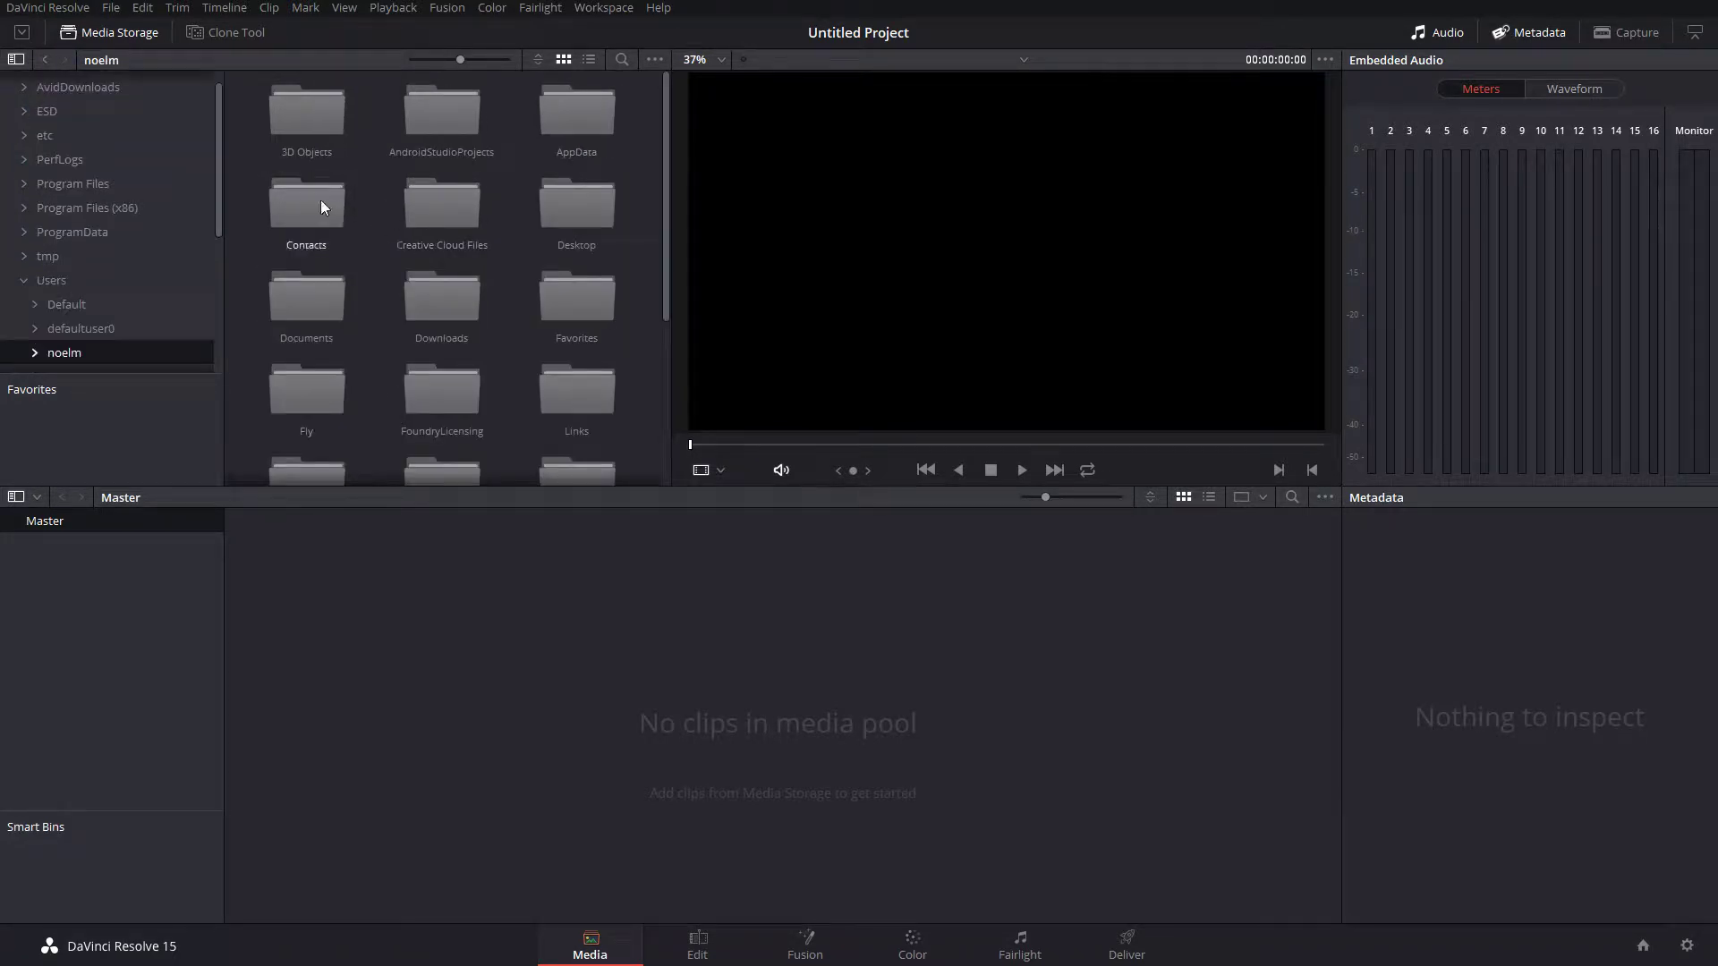
pyautogui.doubleClick(573, 197)
pyautogui.moveTo(318, 299); pyautogui.dragTo(336, 642)
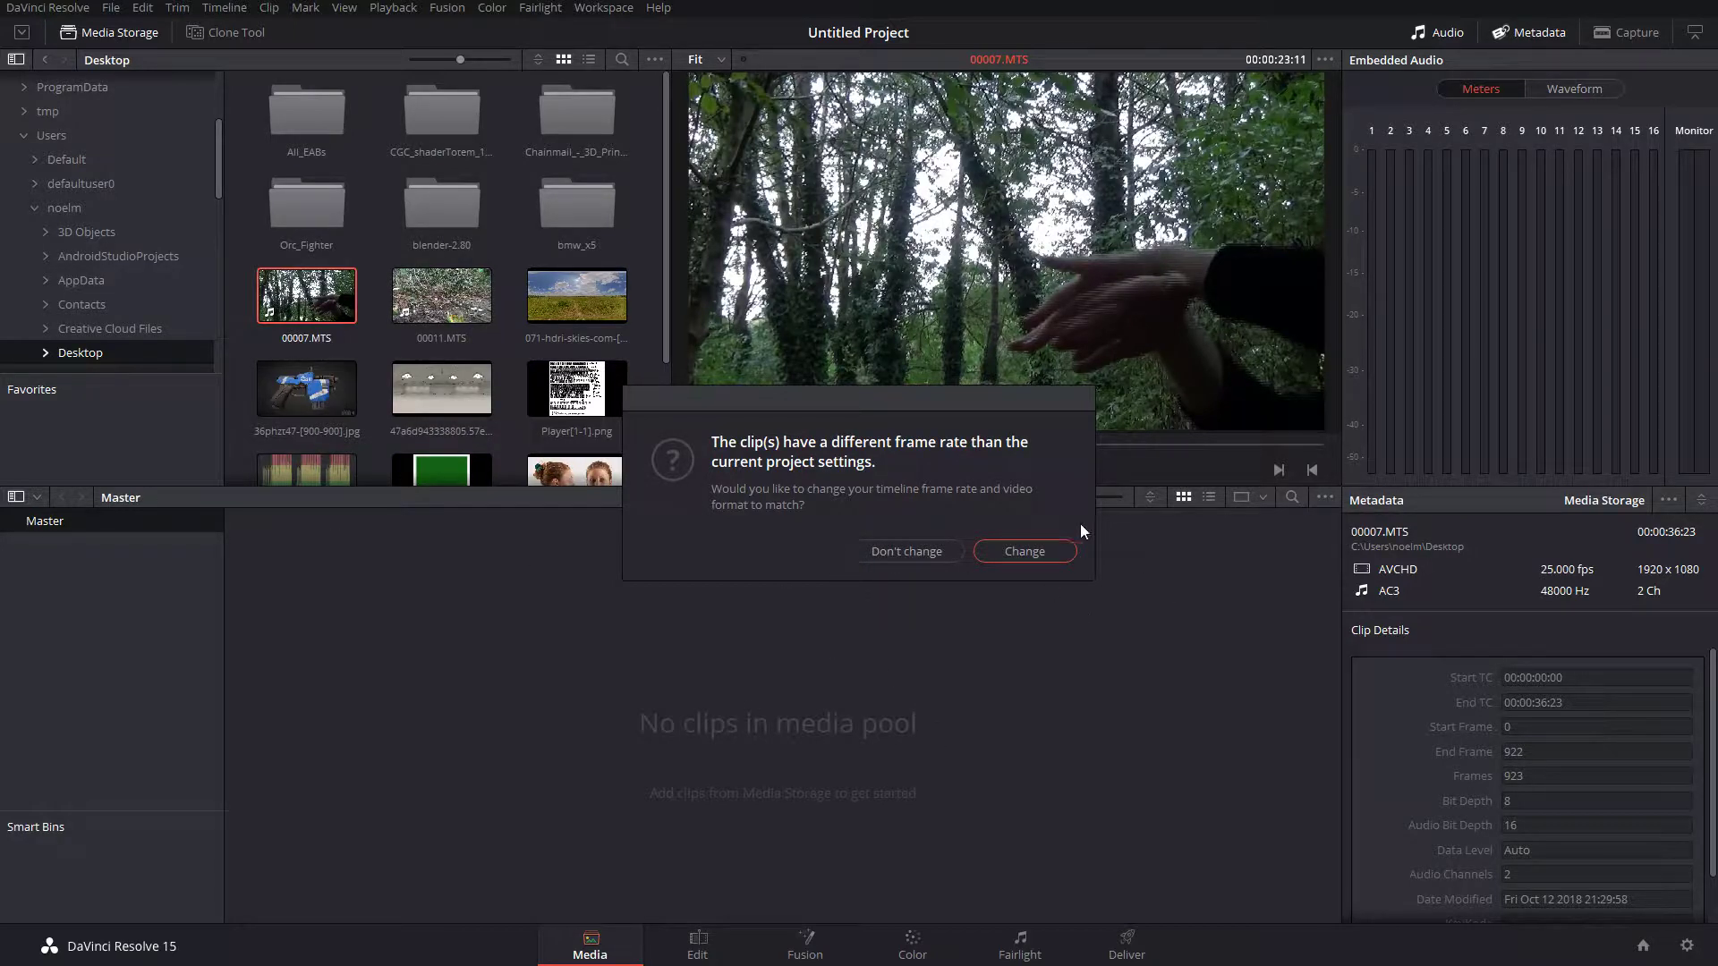
pyautogui.click(1036, 551)
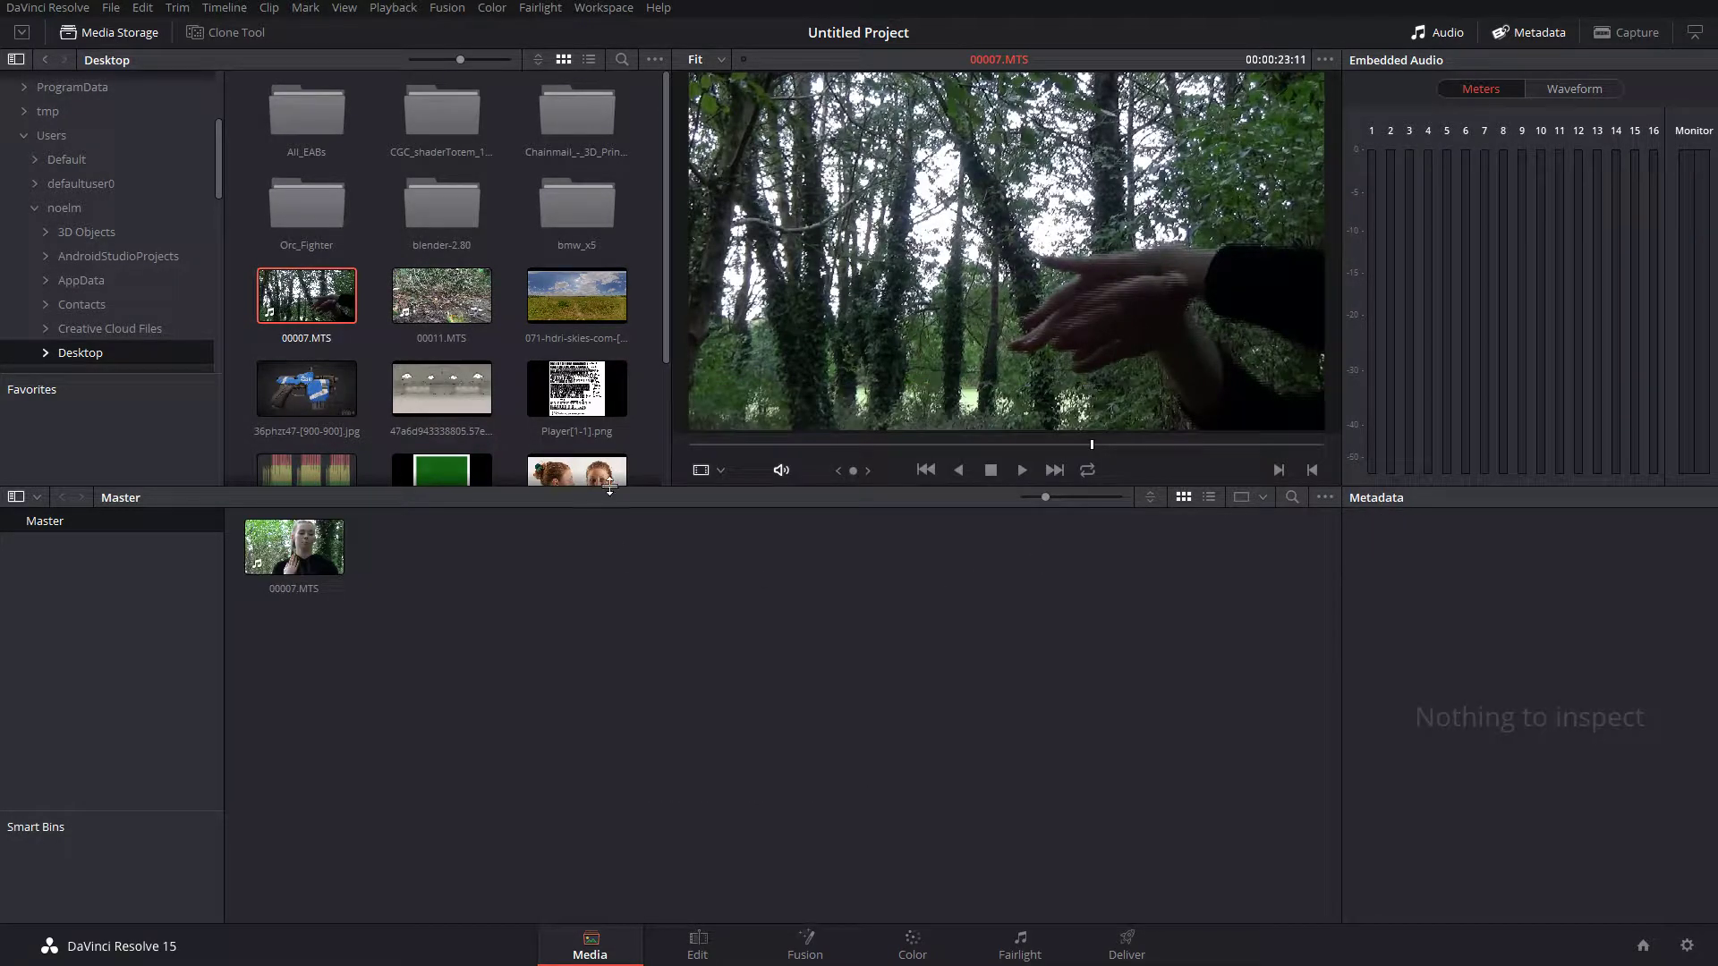
# - Import 00011.MTS and Yung_Kartz_-_02_-_Fye.mp3 from the Desktop folder into the media pool
pyautogui.moveTo(441, 295); pyautogui.dragTo(416, 613)
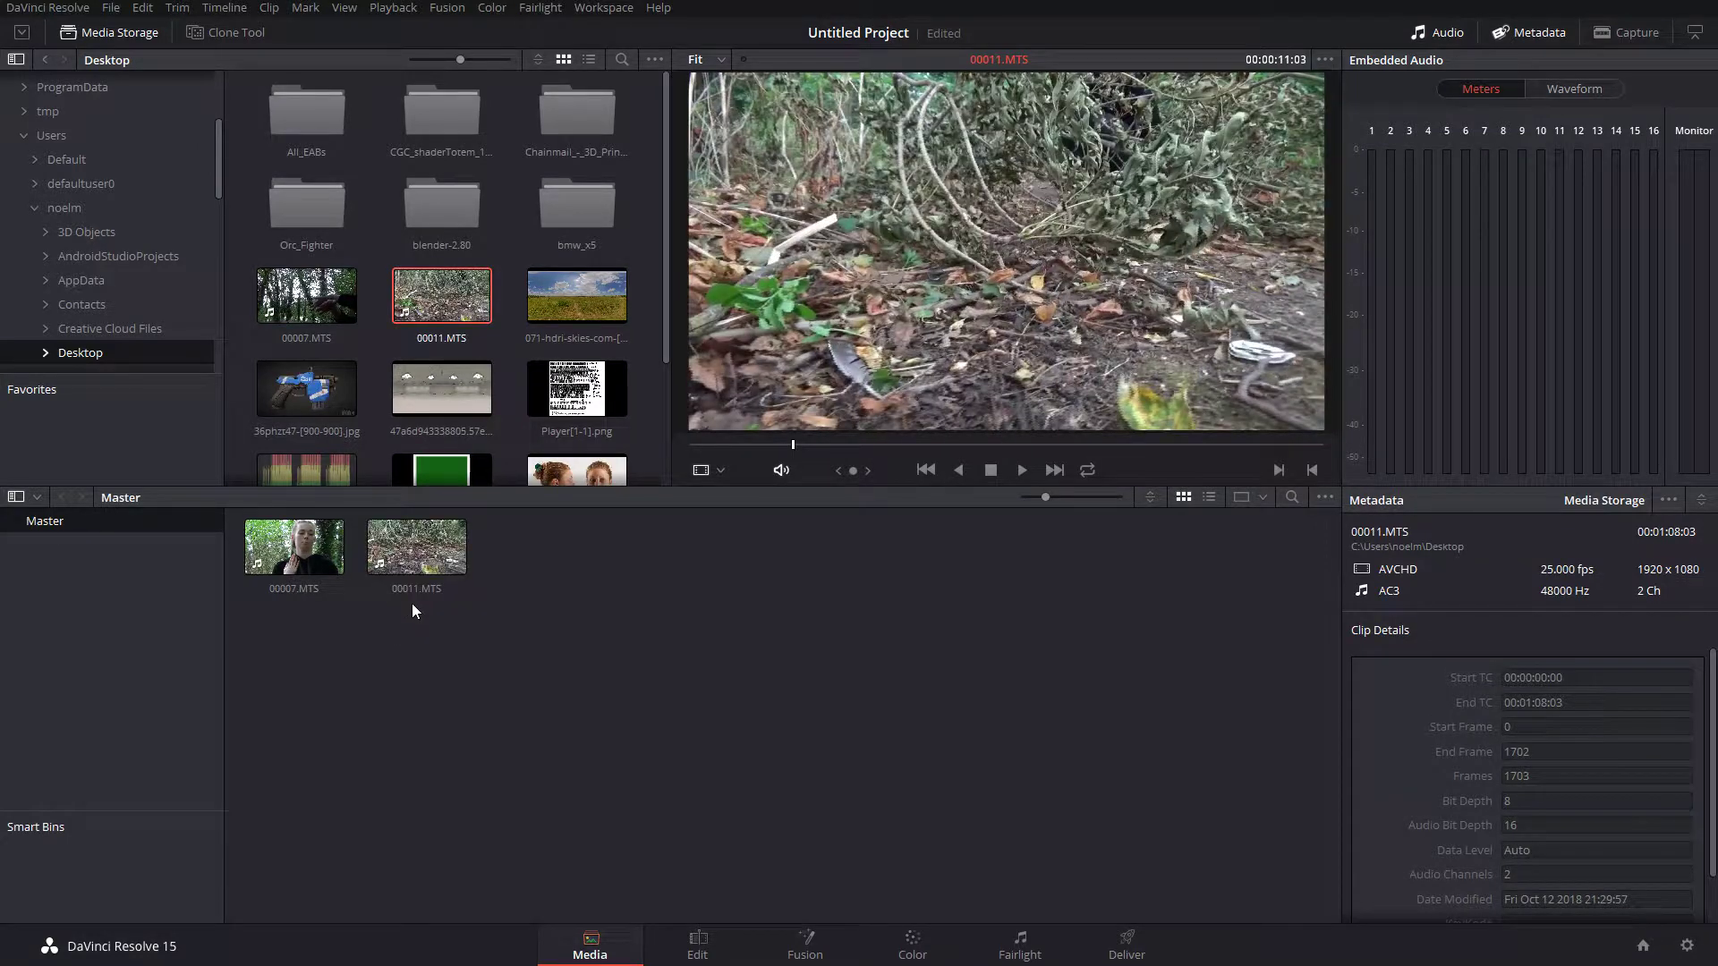
pyautogui.scroll(-2, 535, 349)
pyautogui.moveTo(336, 357); pyautogui.dragTo(566, 555)
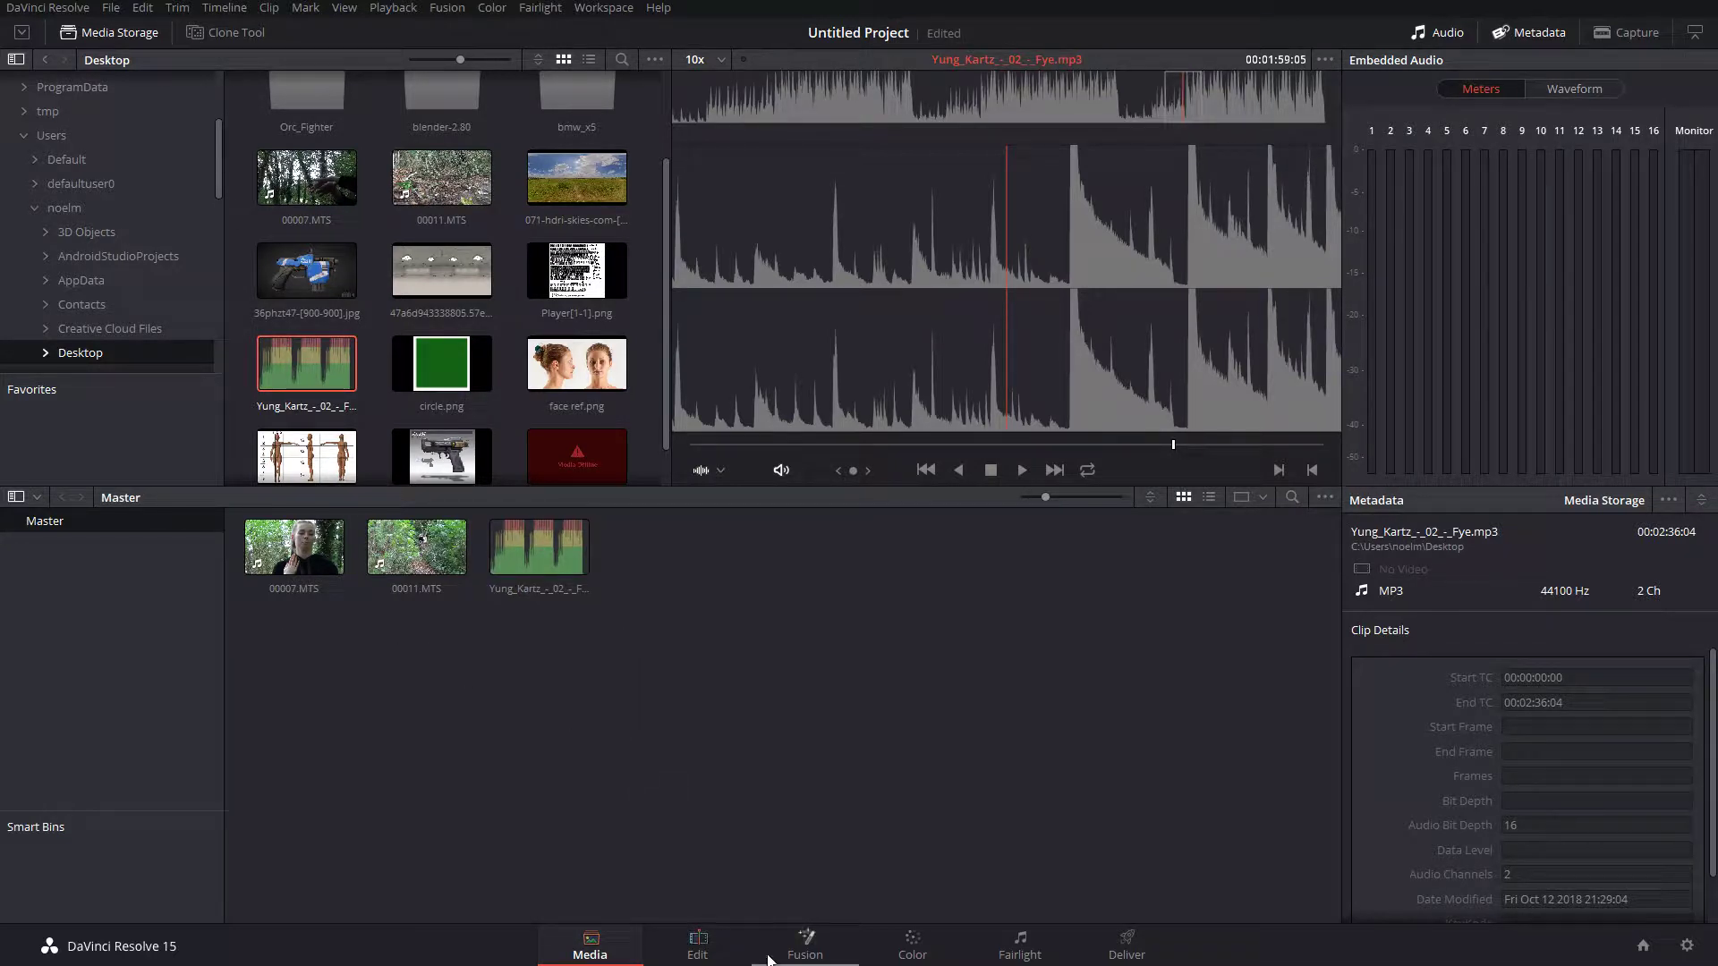
# - On the Edit page, create a timeline by placing the Yung Kartz song at the start of the first audio track
pyautogui.click(698, 941)
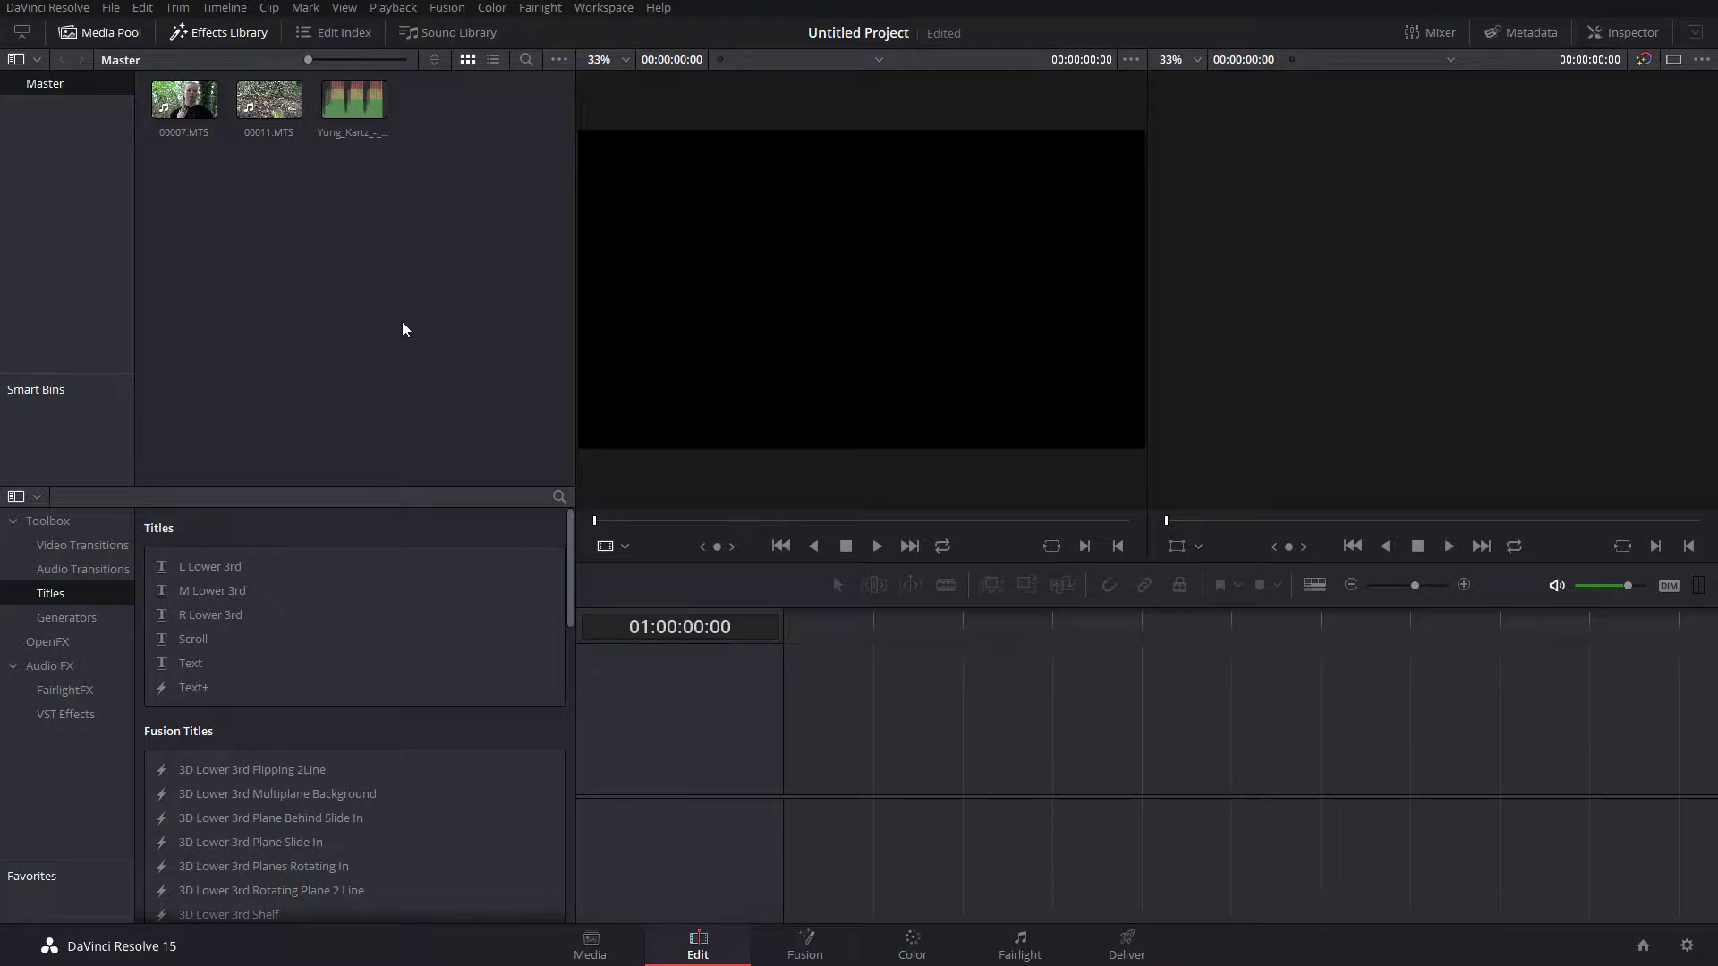
pyautogui.doubleClick(346, 101)
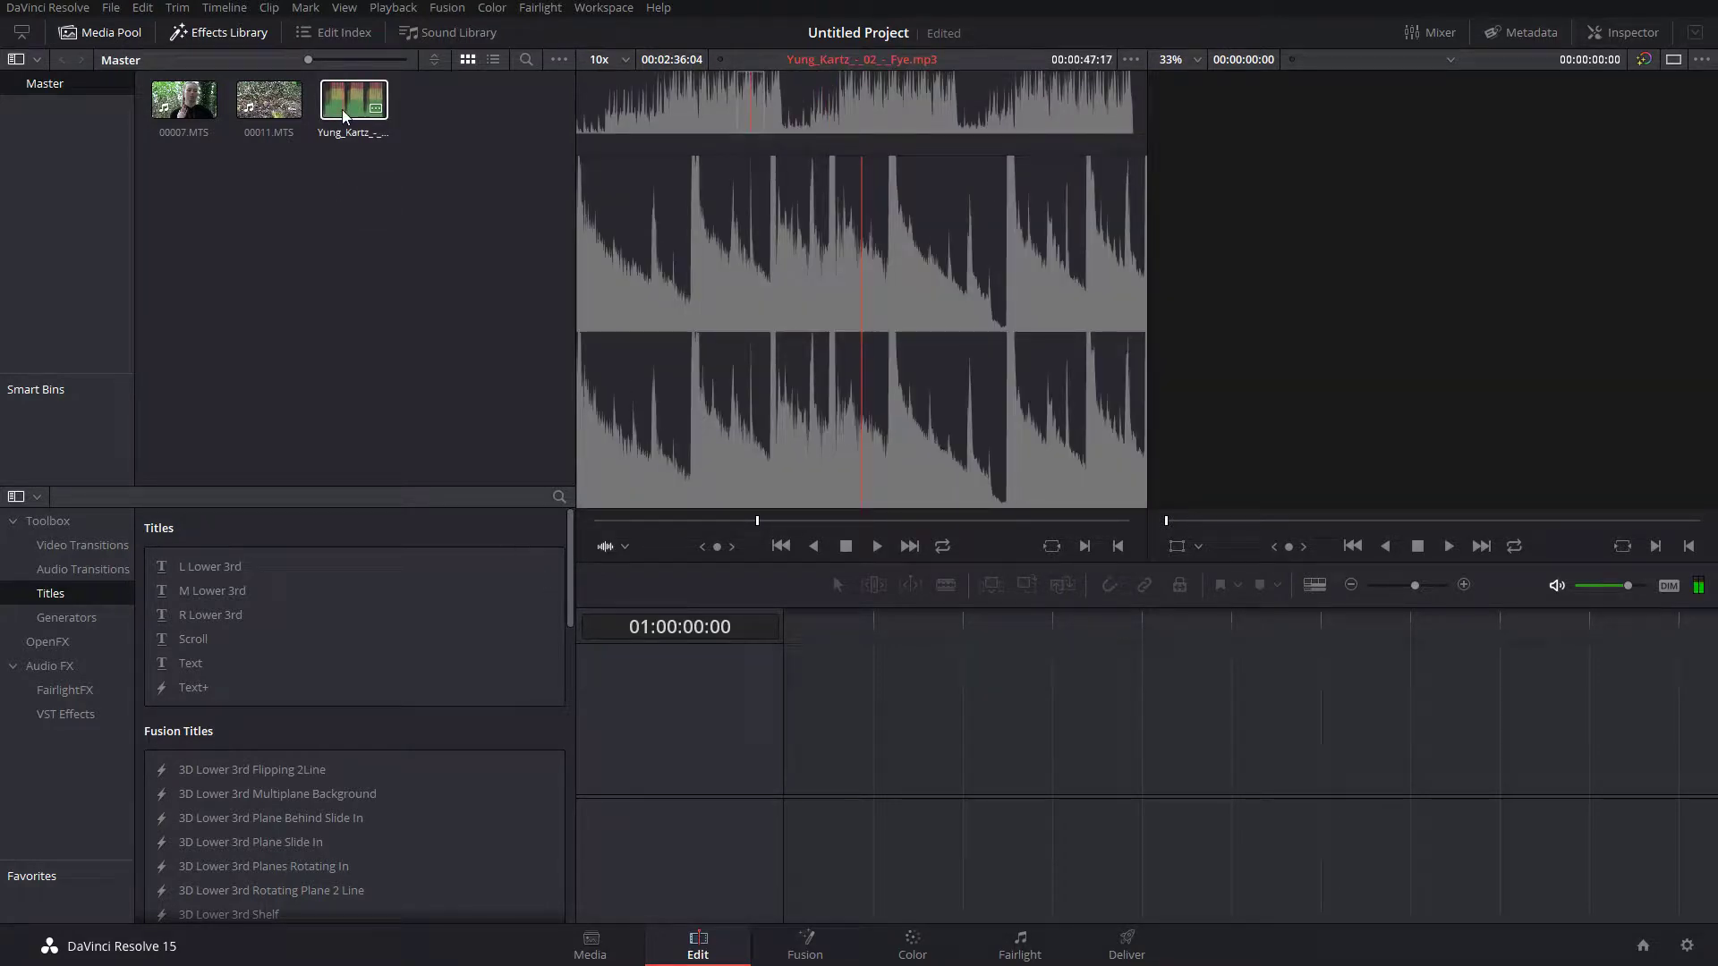
pyautogui.moveTo(342, 109); pyautogui.dragTo(786, 775)
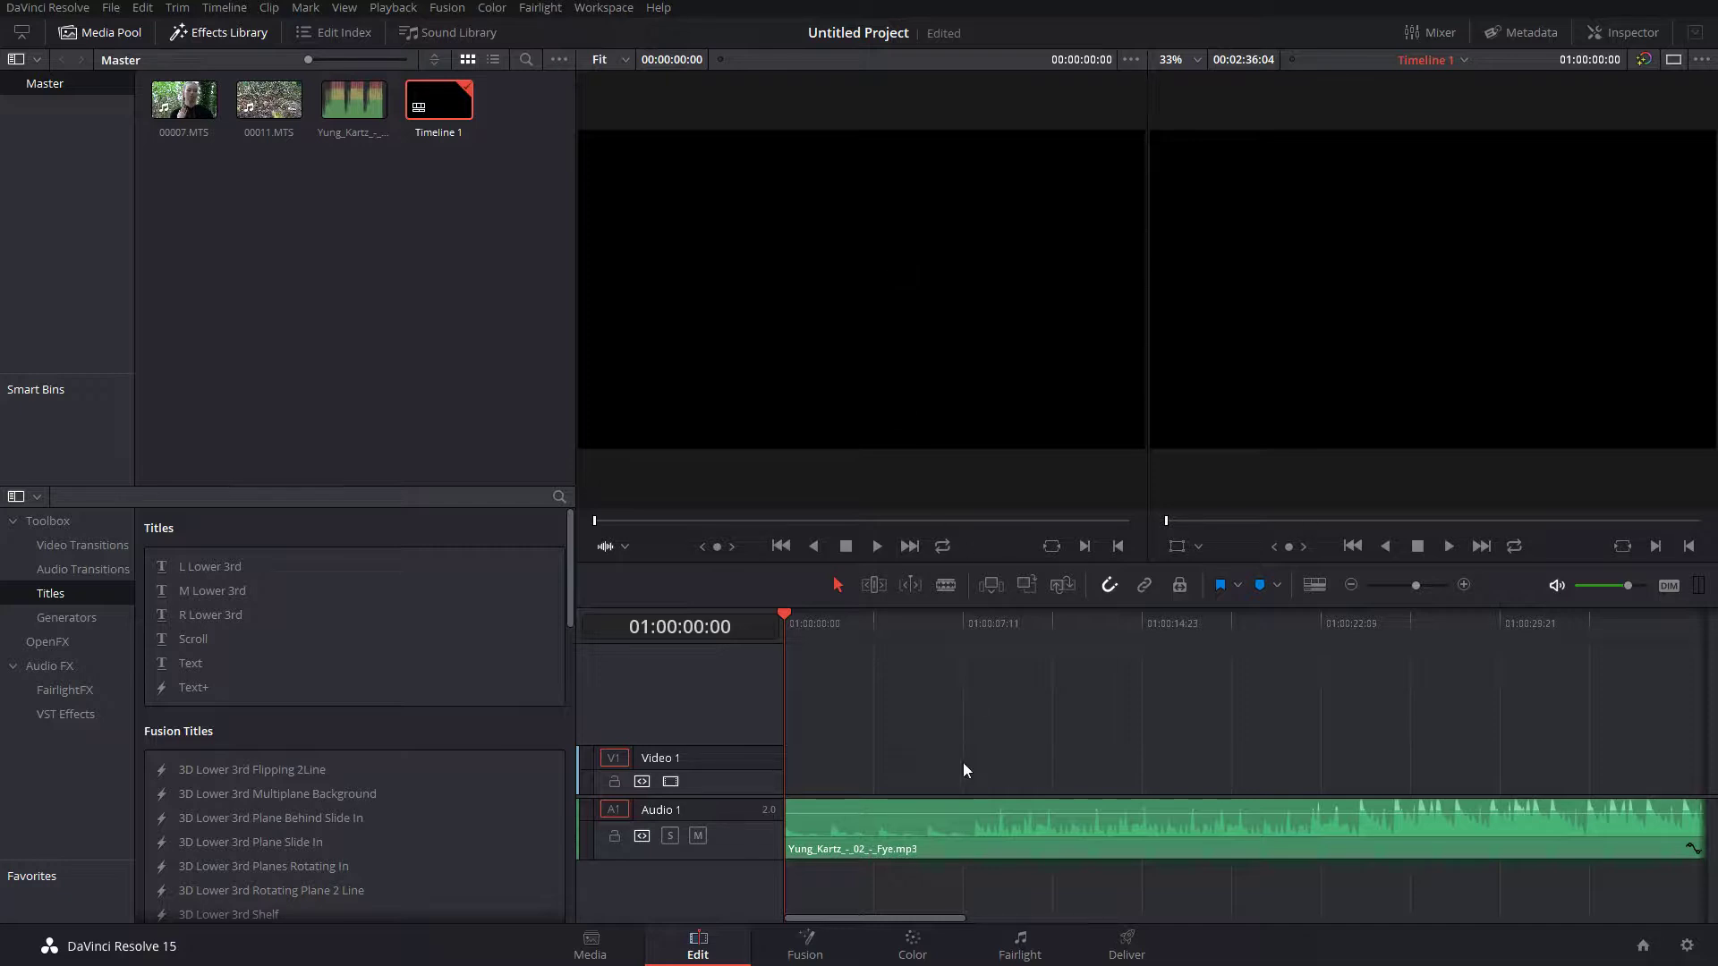
# - Trim the end of the song on Audio 1 to leave about 12 seconds
pyautogui.click(1351, 584)
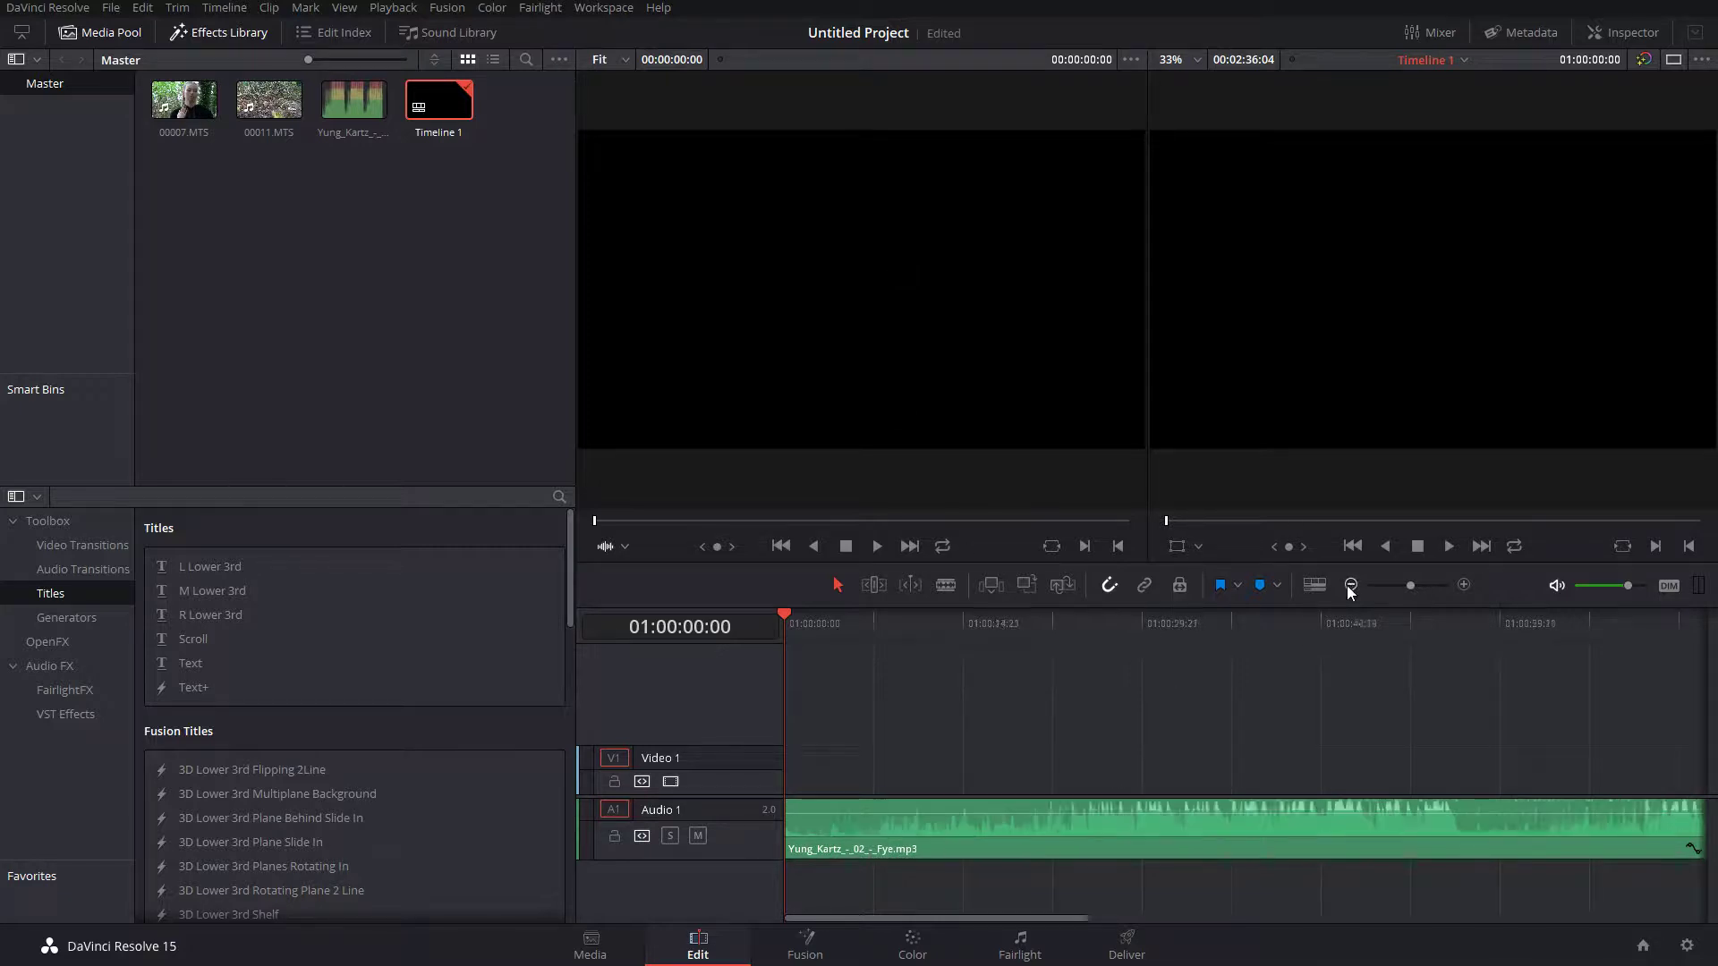
pyautogui.click(1351, 584)
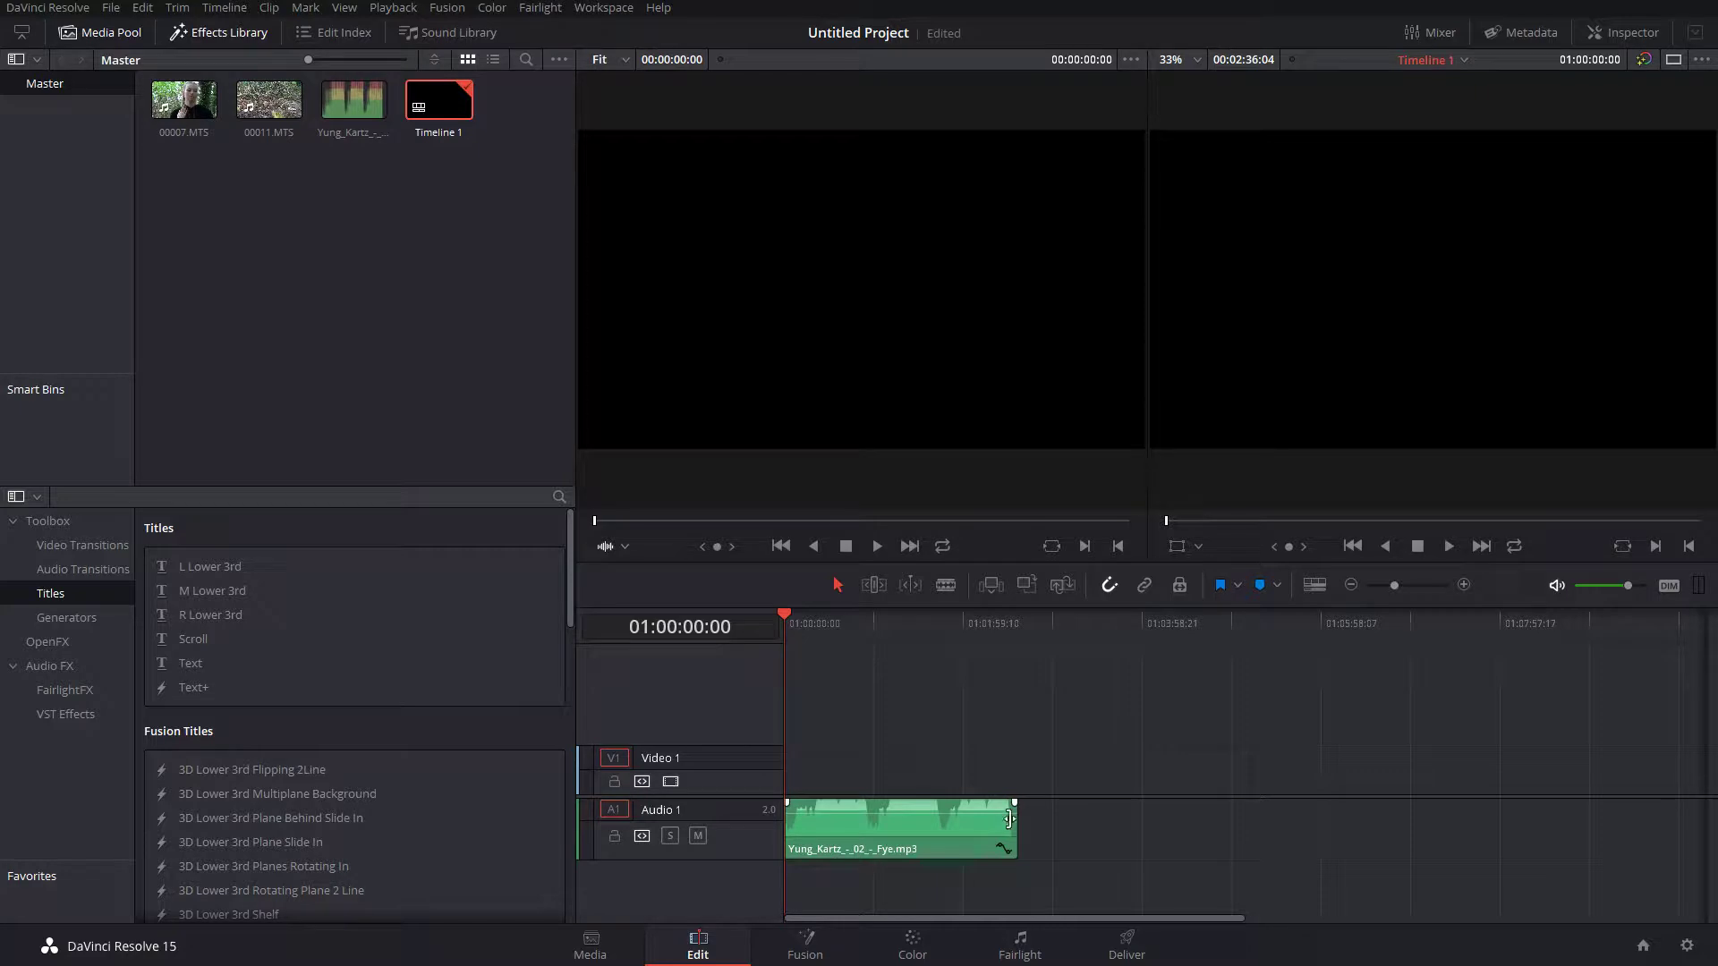
pyautogui.moveTo(1015, 819); pyautogui.dragTo(800, 823)
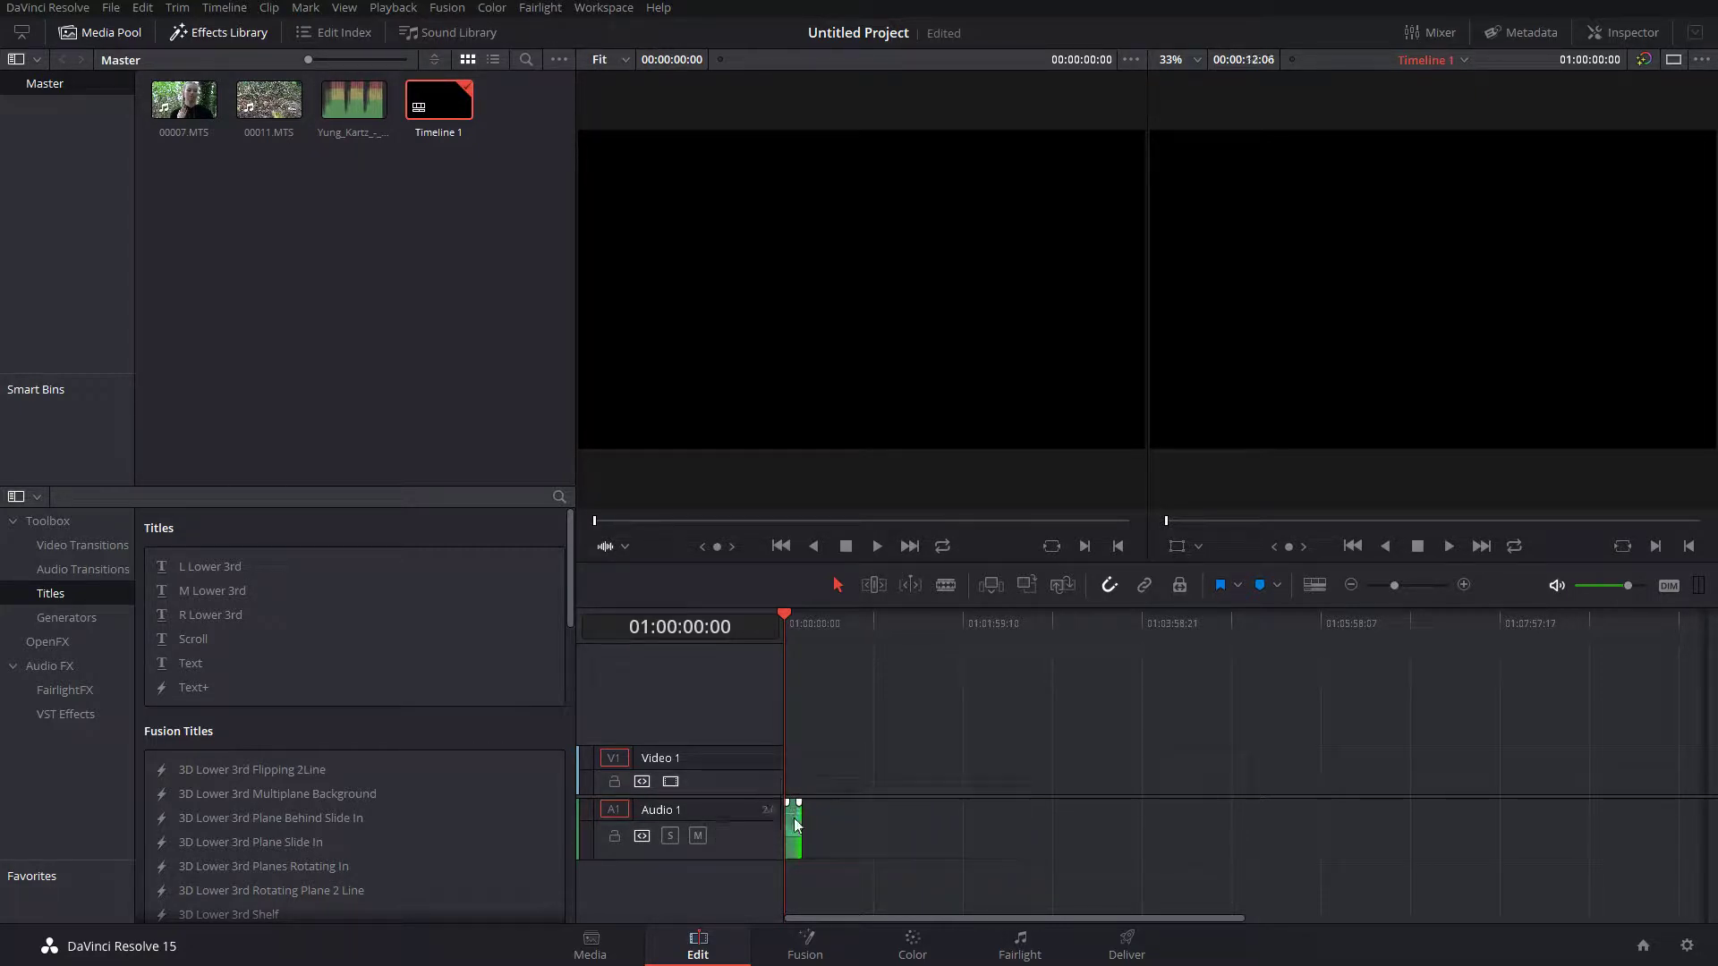
# - Examine the trimmed song's waveform up close and play it to hear where the beats fall
pyautogui.click(1466, 586)
pyautogui.click(1465, 586)
pyautogui.click(1466, 586)
pyautogui.click(1465, 586)
pyautogui.click(1466, 586)
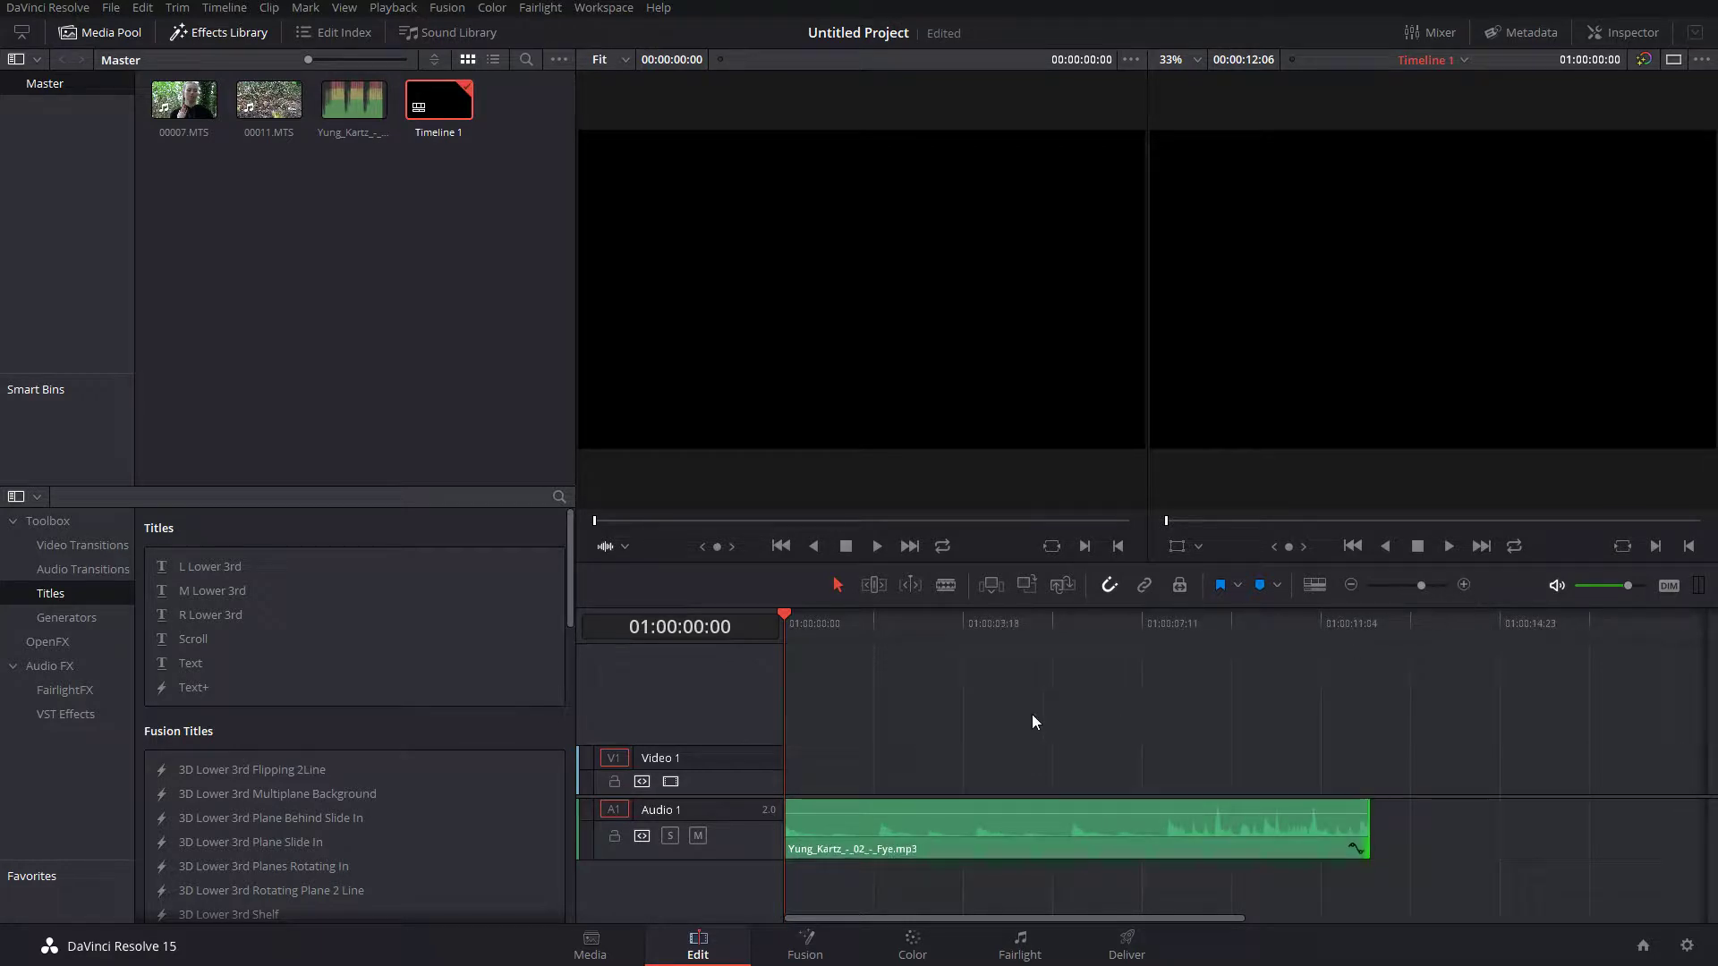
pyautogui.click(1450, 547)
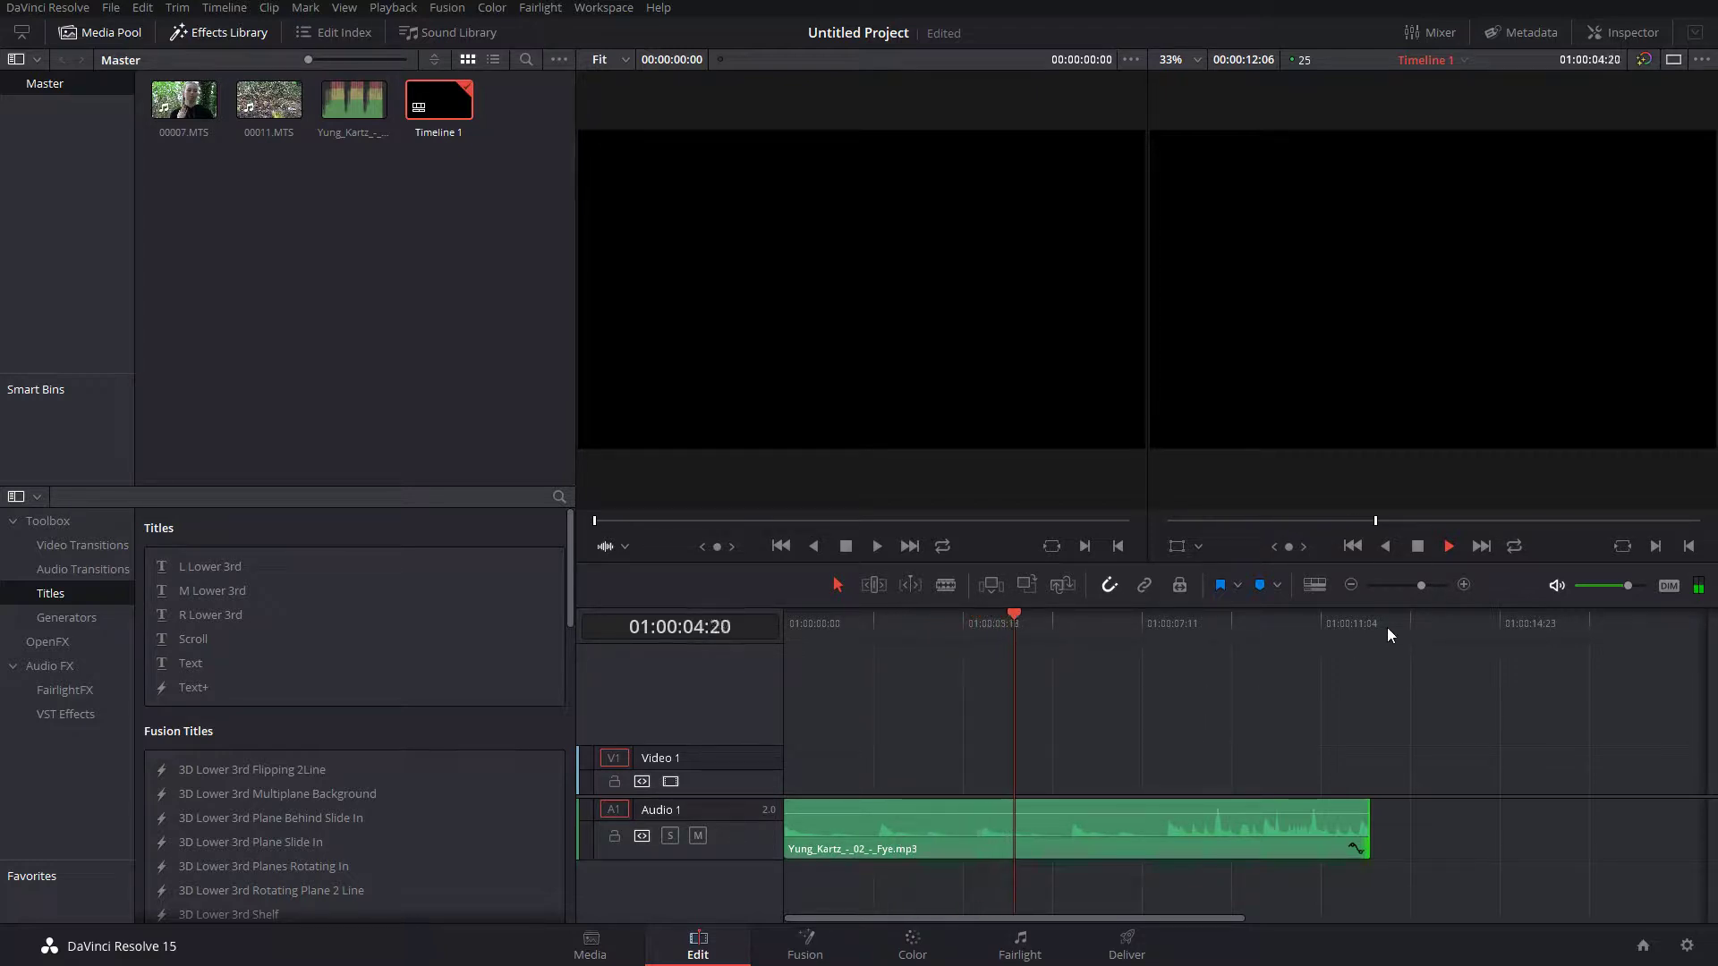
pyautogui.click(1416, 546)
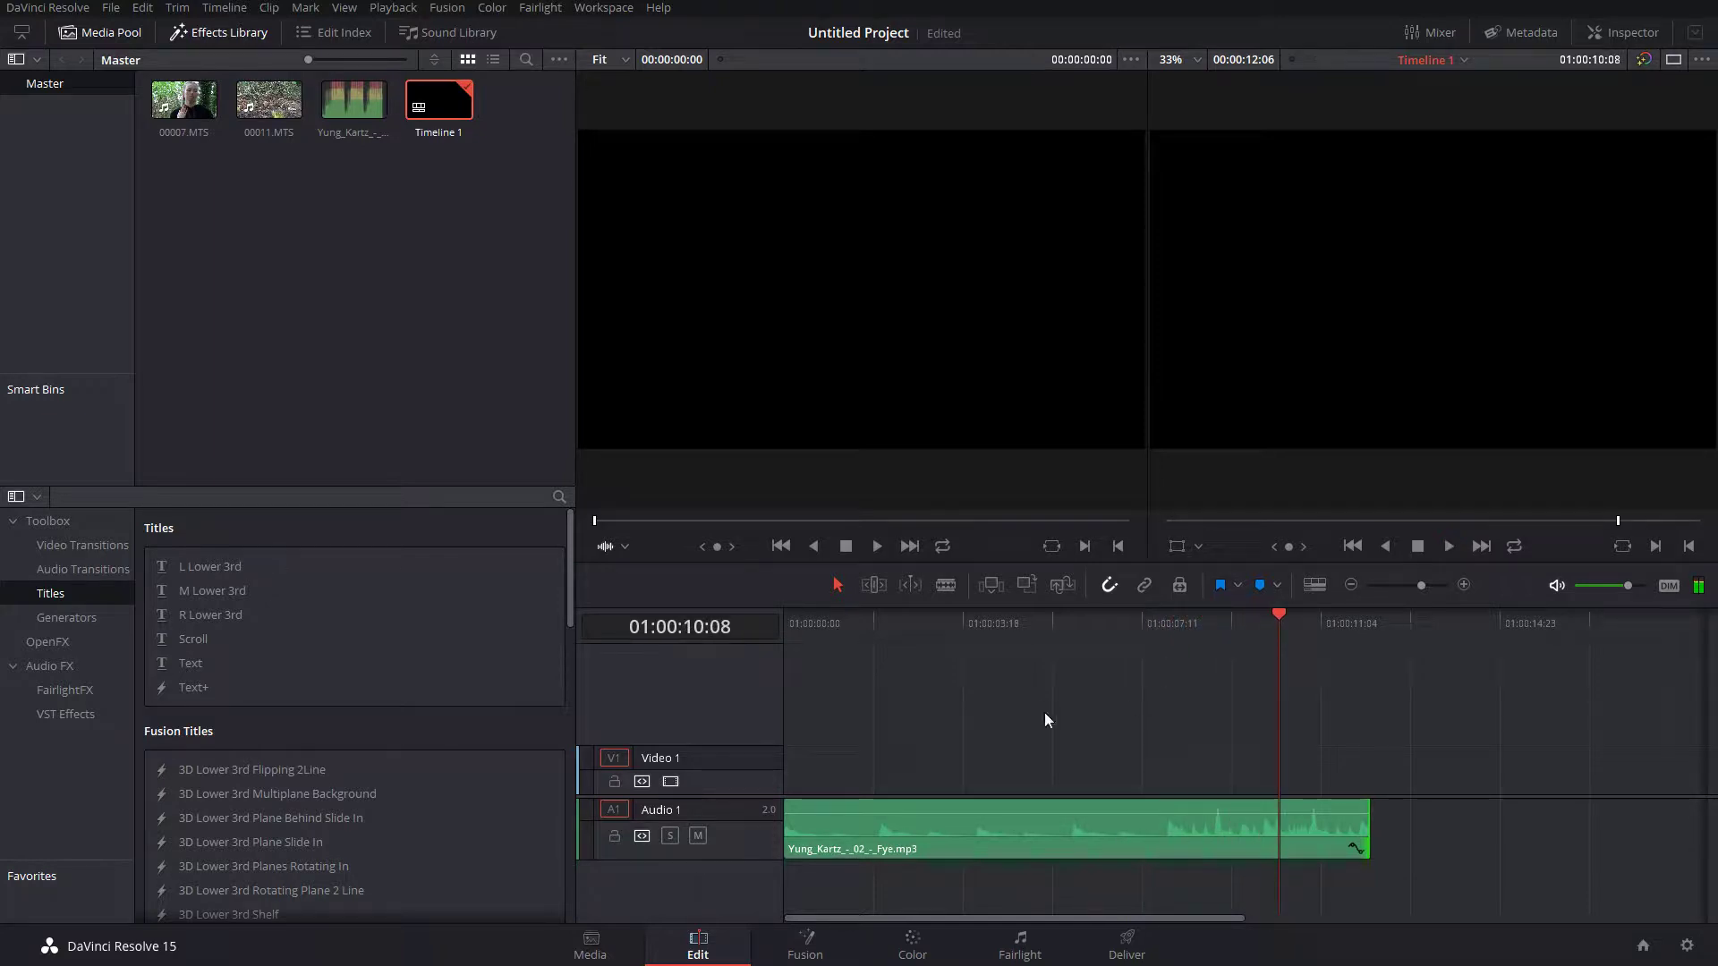
# - Play the timeline from the start and add beat markers at about 2, 4, 6, 8, 10, 11 and 12 seconds
pyautogui.click(780, 632)
pyautogui.click(1449, 540)
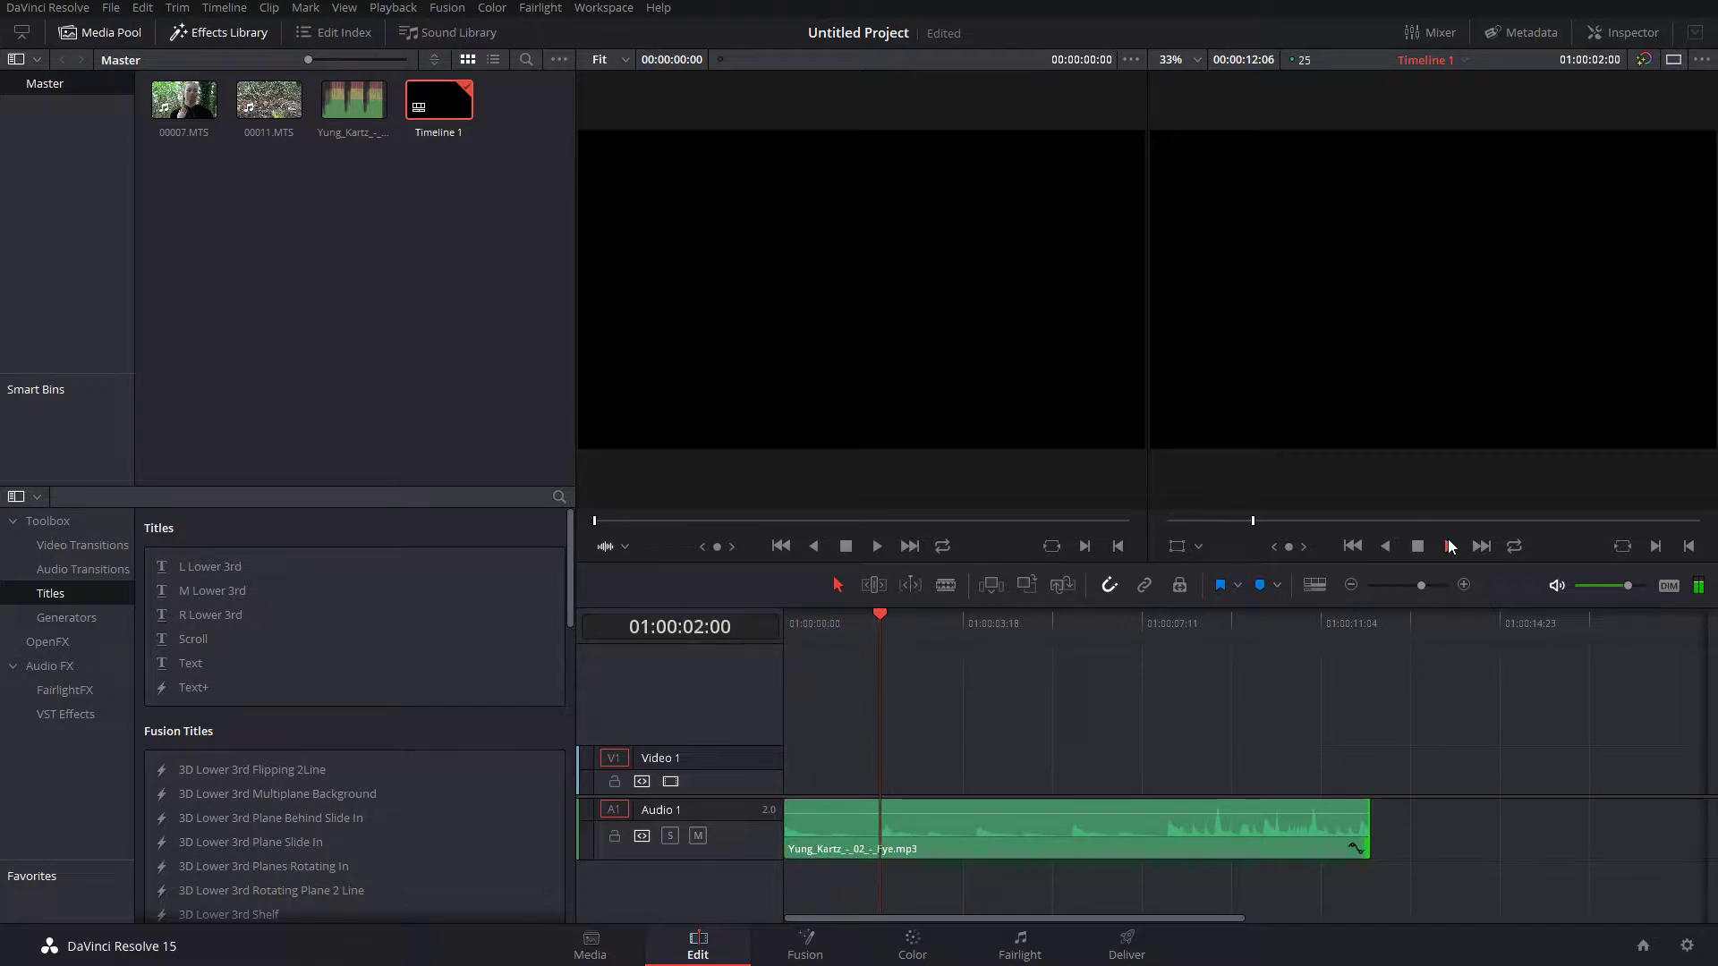
pyautogui.press('m')
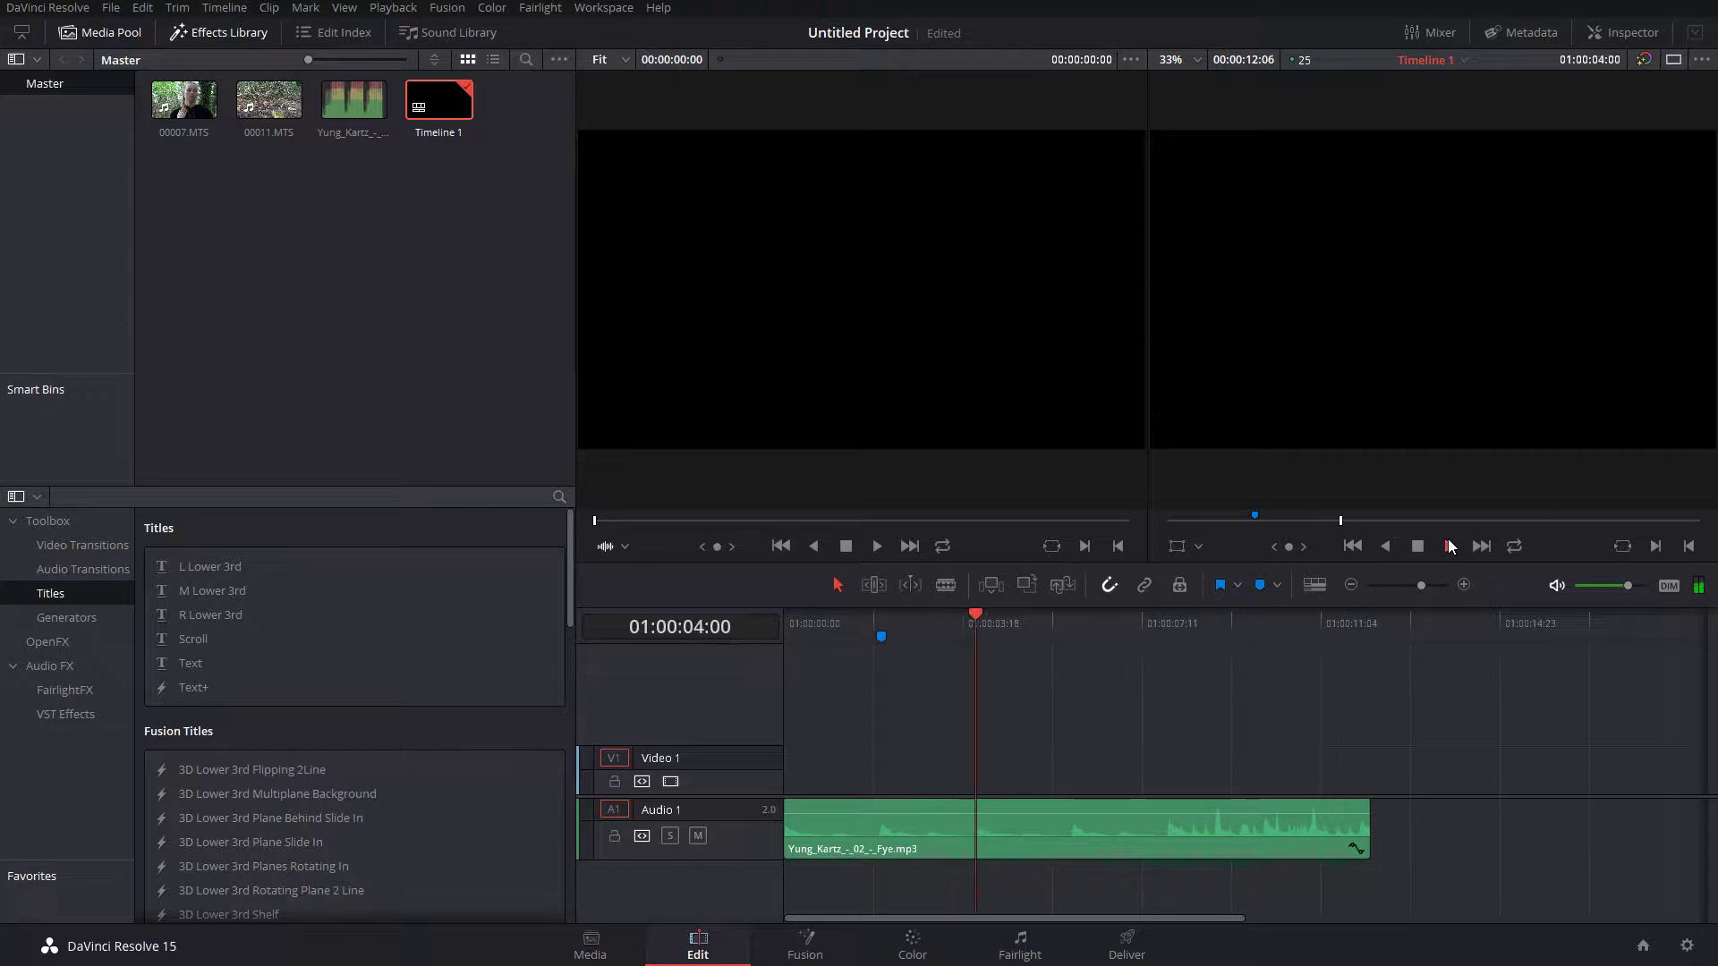
pyautogui.press('m')
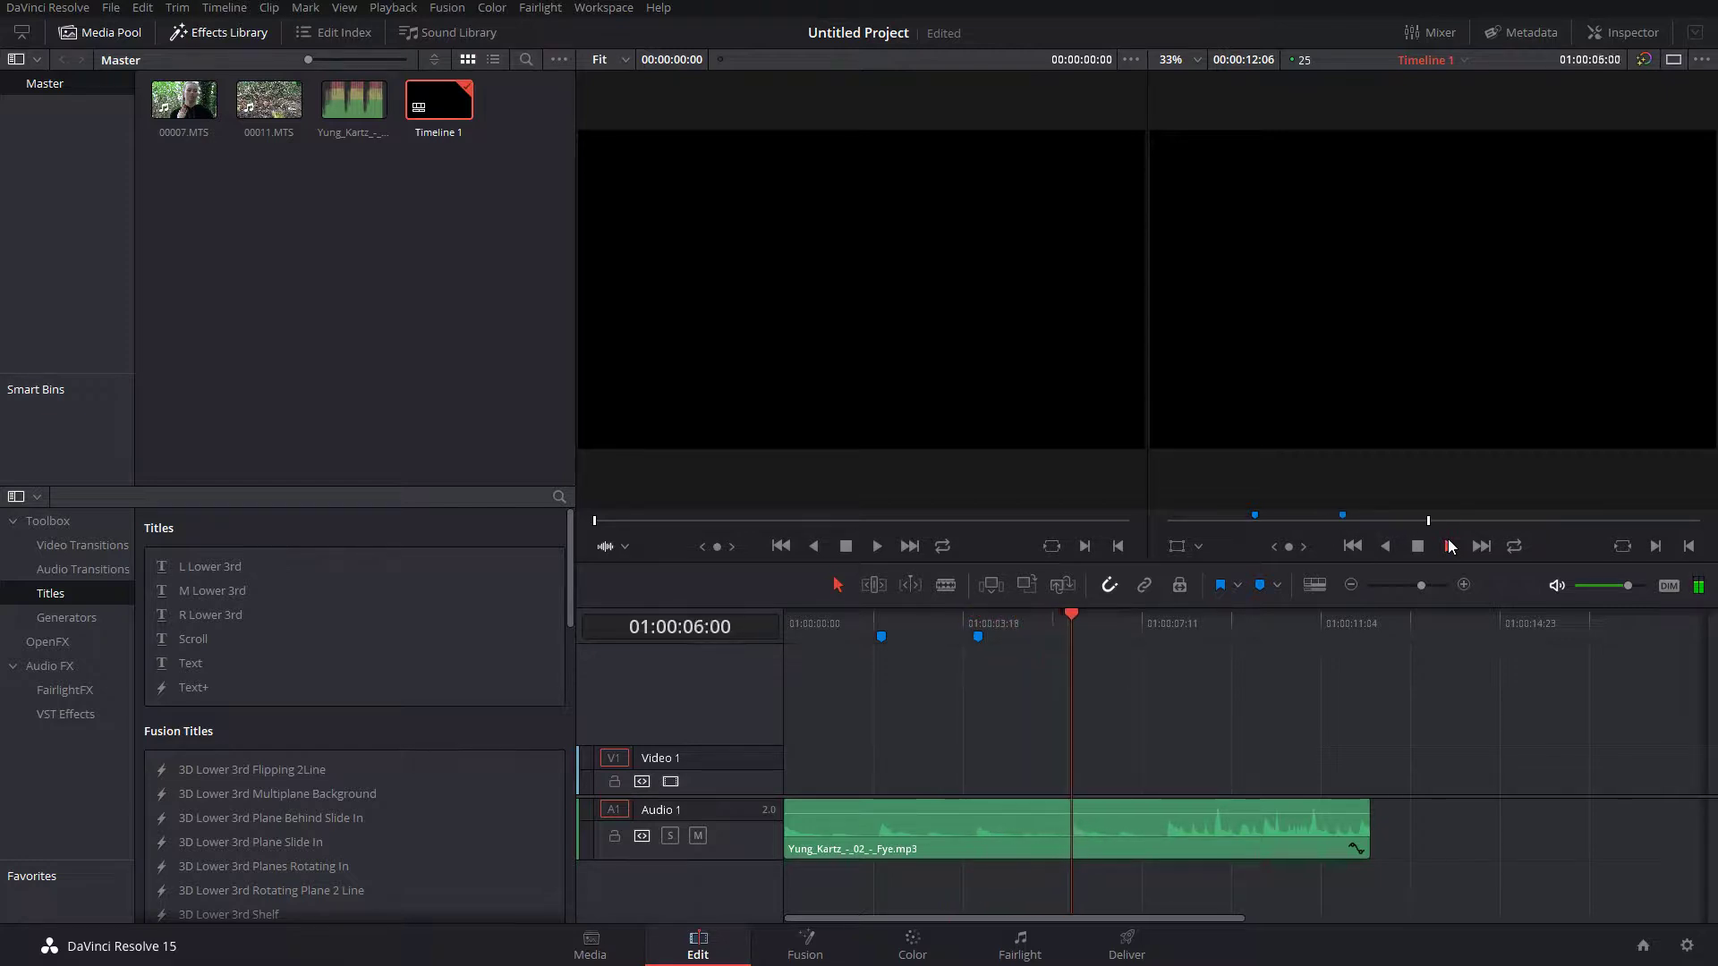
pyautogui.press('m')
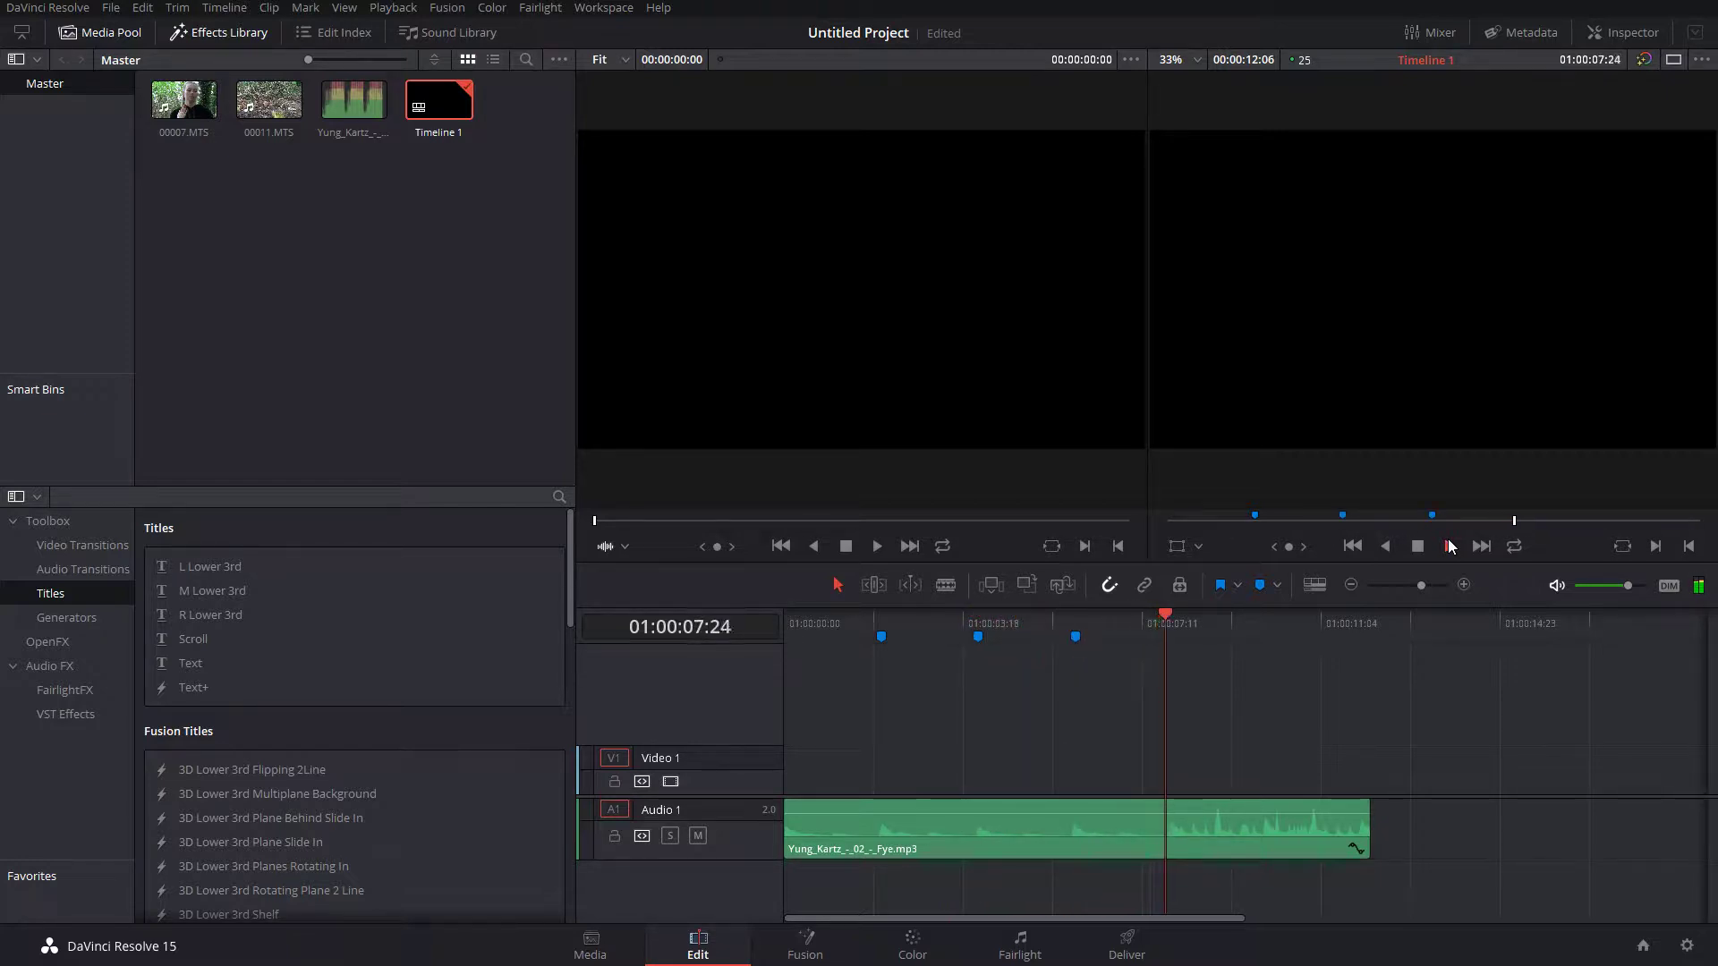
pyautogui.press('m')
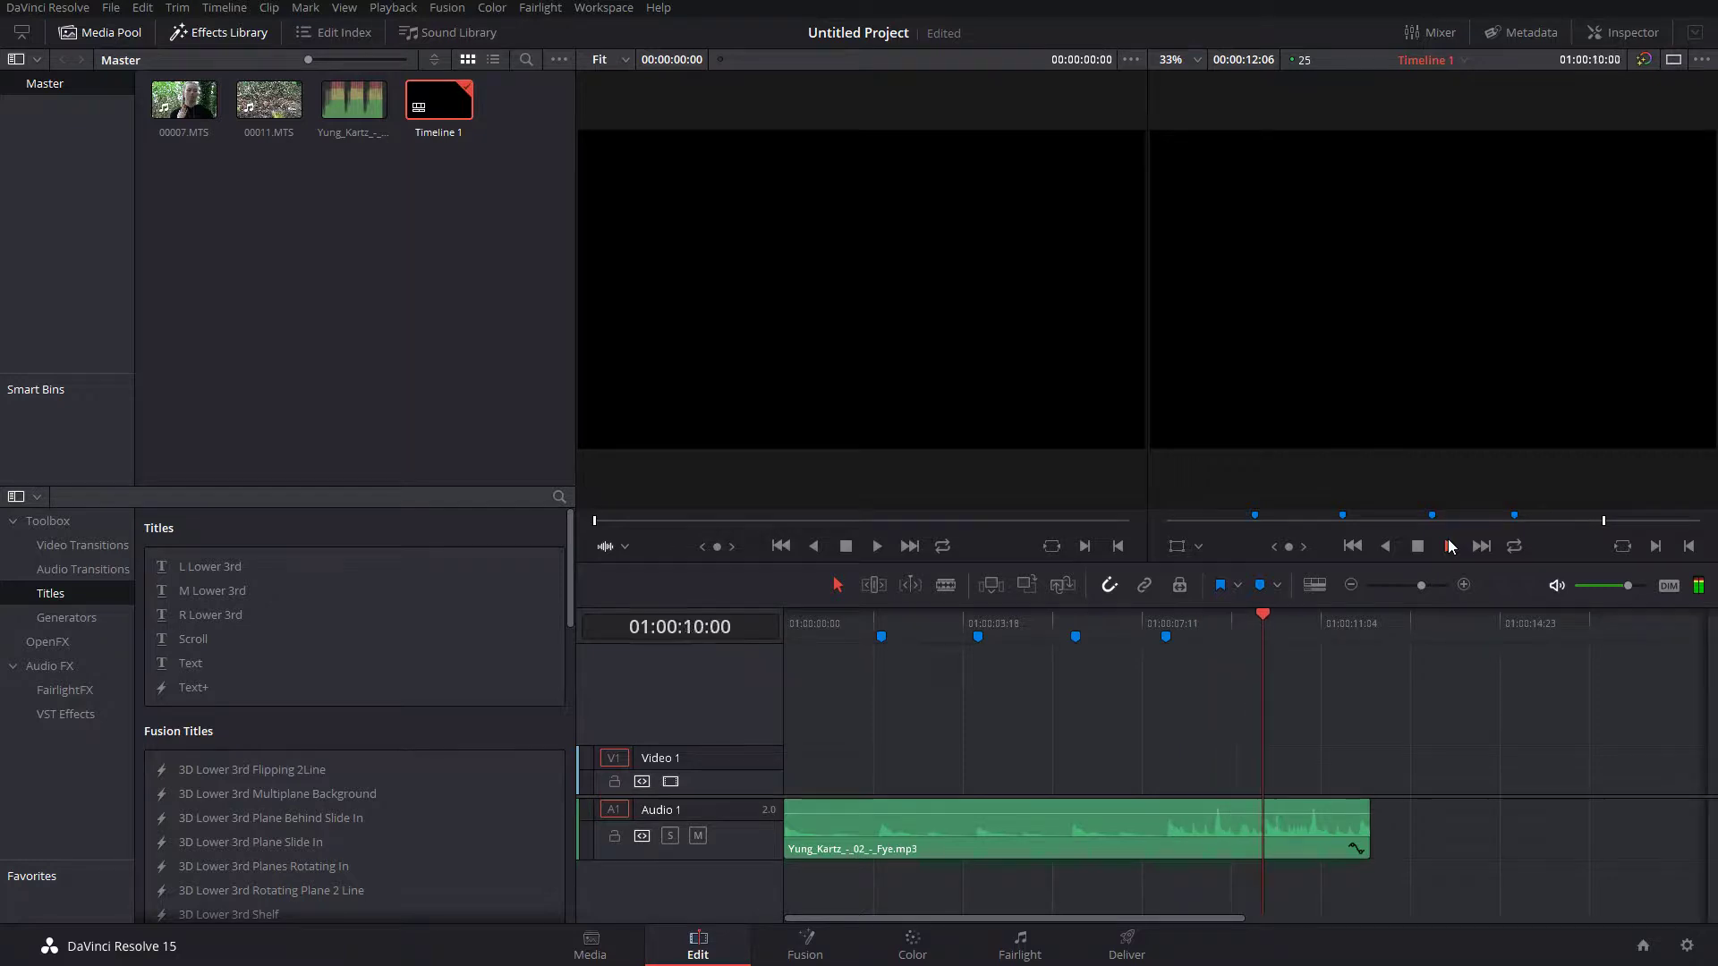
pyautogui.press('m')
pyautogui.press('m')
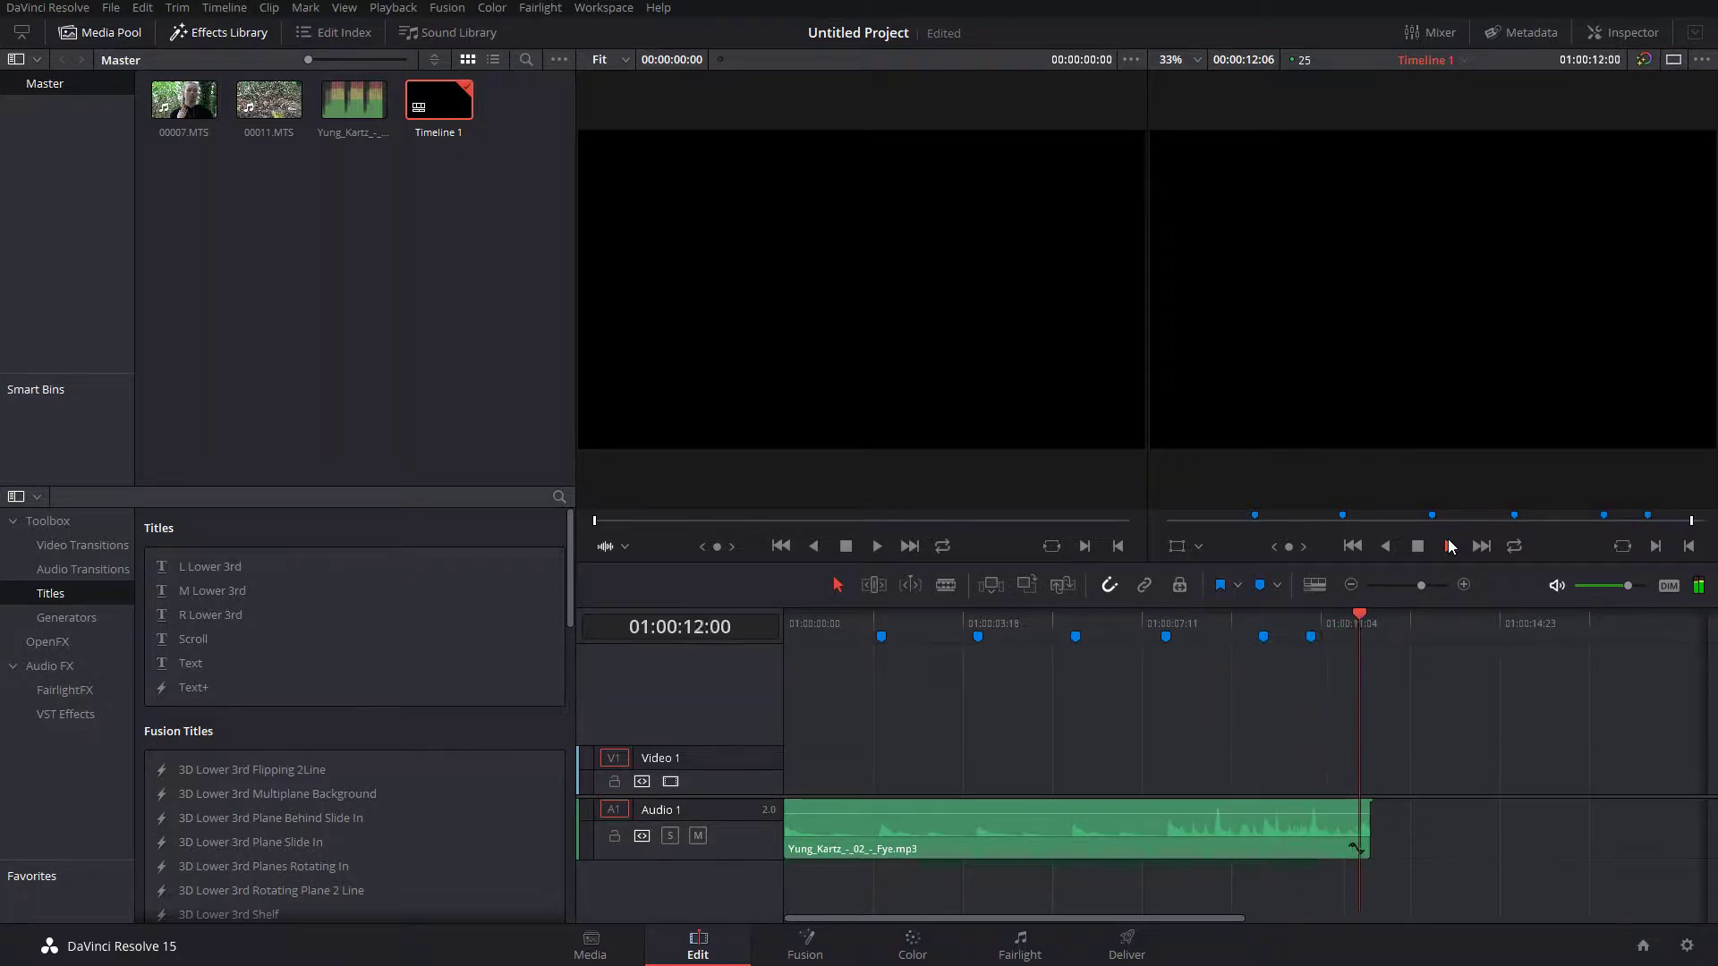
pyautogui.press('m')
# - Load 00011.MTS in the source viewer, increase the video and audio track heights, and enlarge the timeline area
pyautogui.click(267, 110)
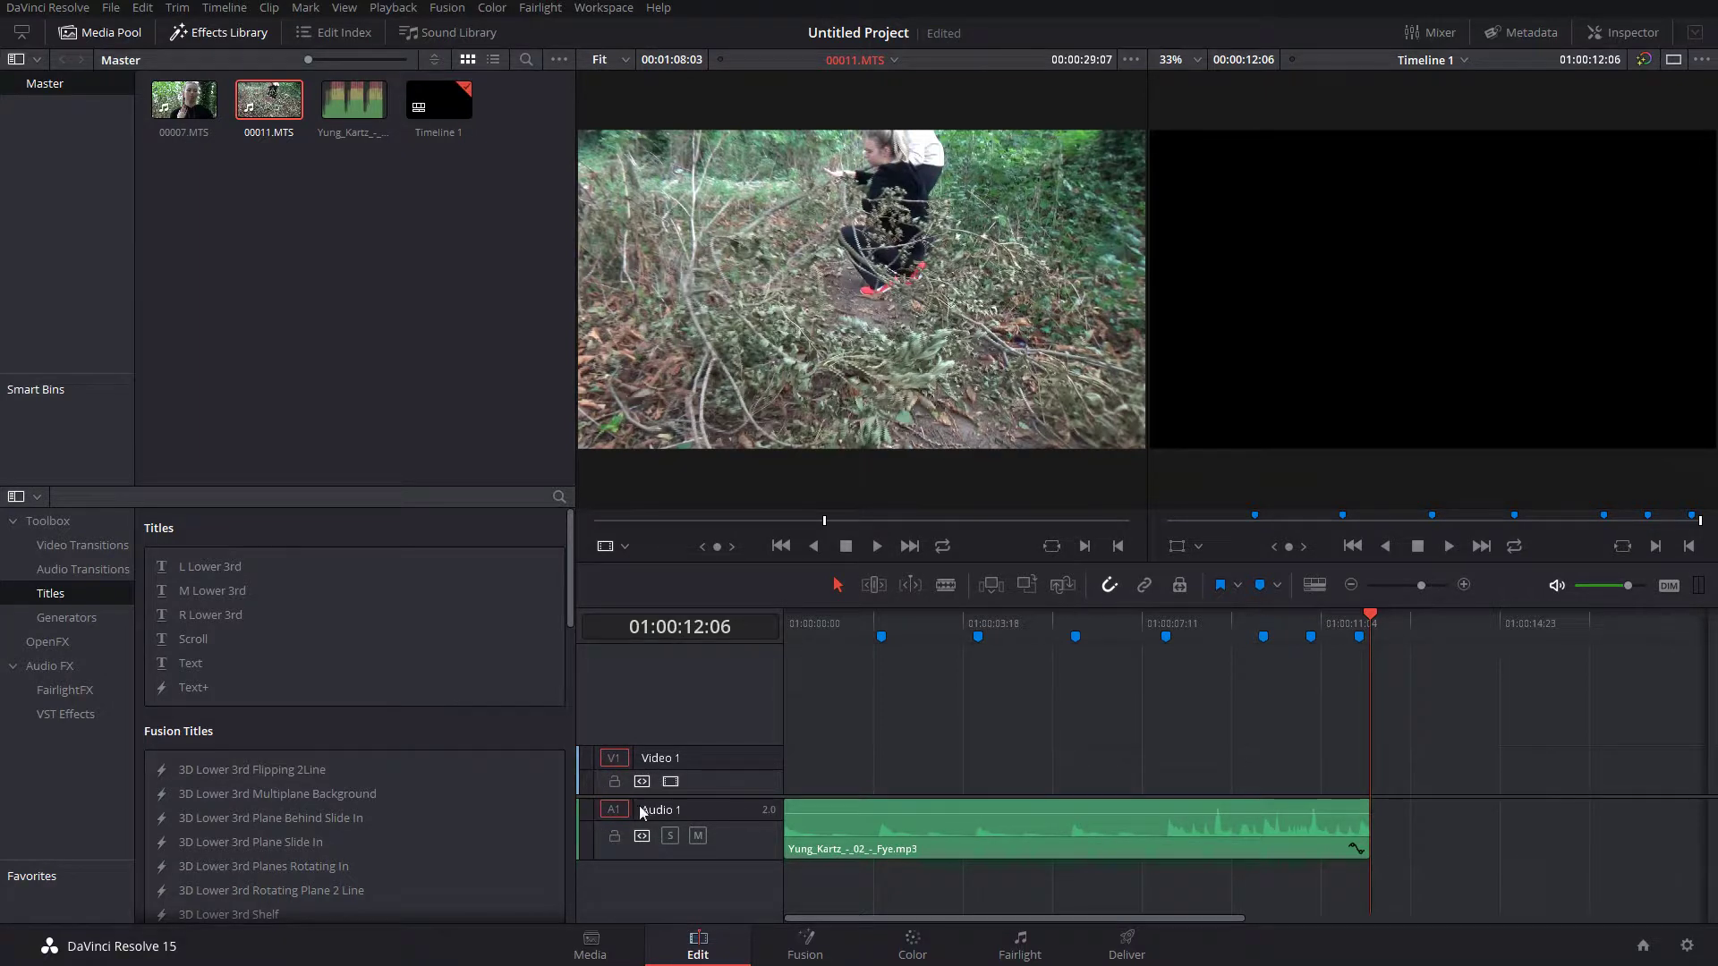
pyautogui.click(1314, 585)
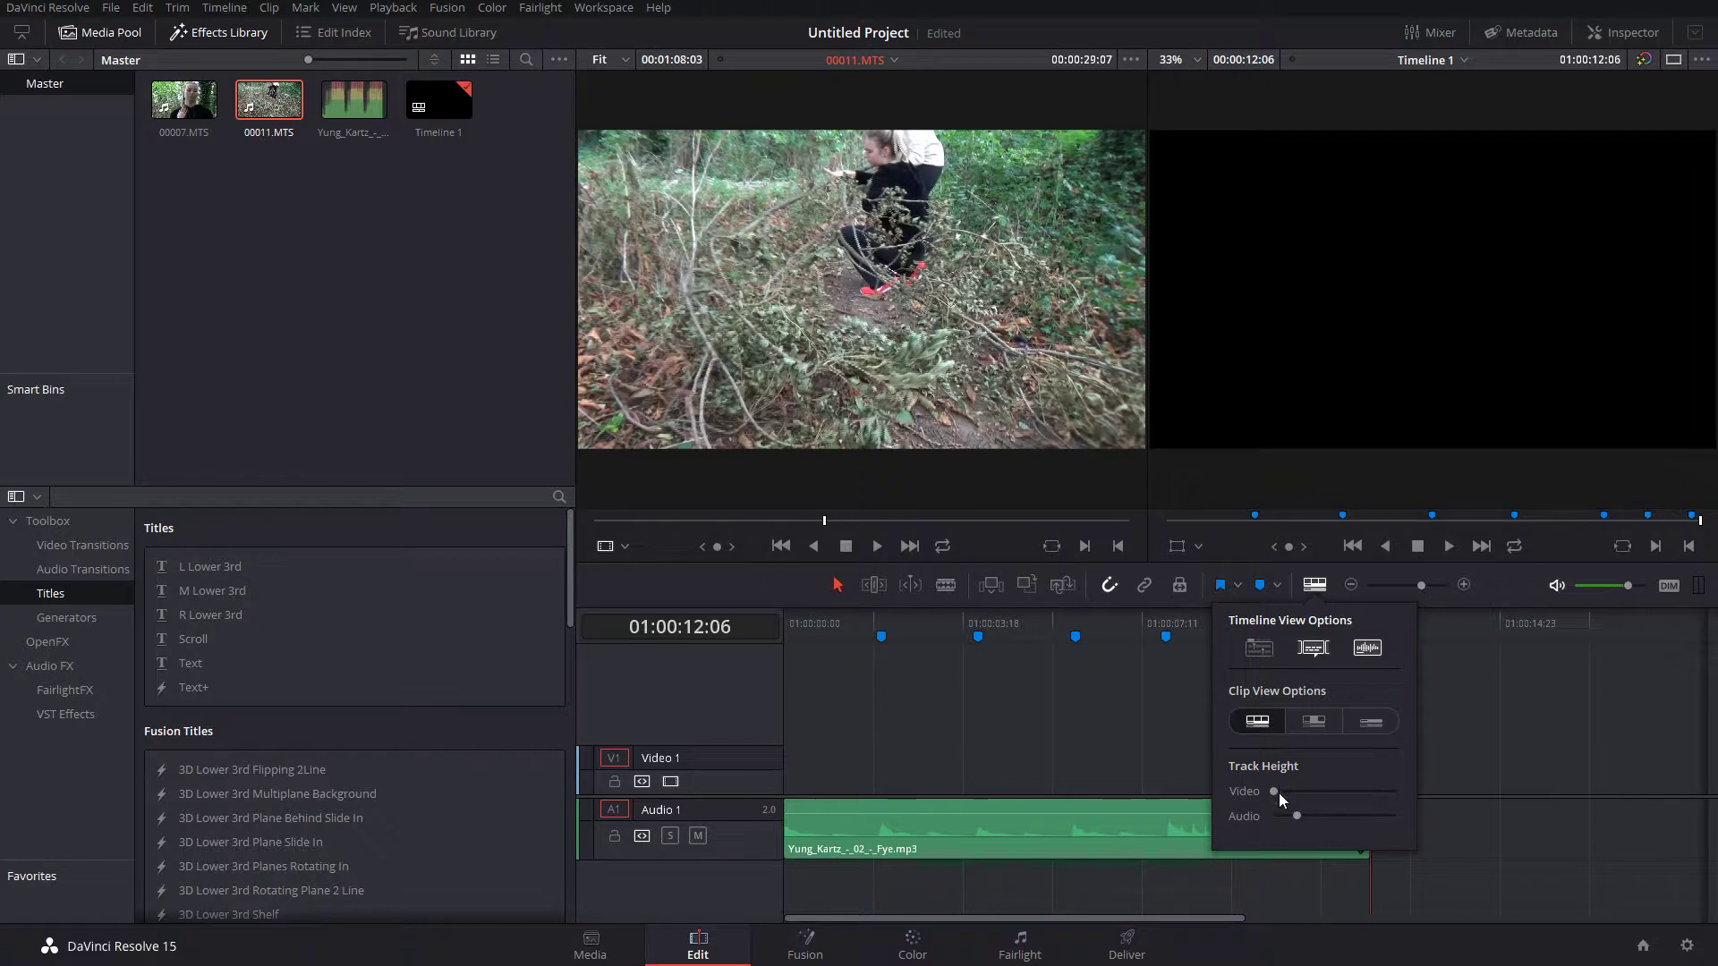
pyautogui.moveTo(1279, 793); pyautogui.dragTo(1326, 818)
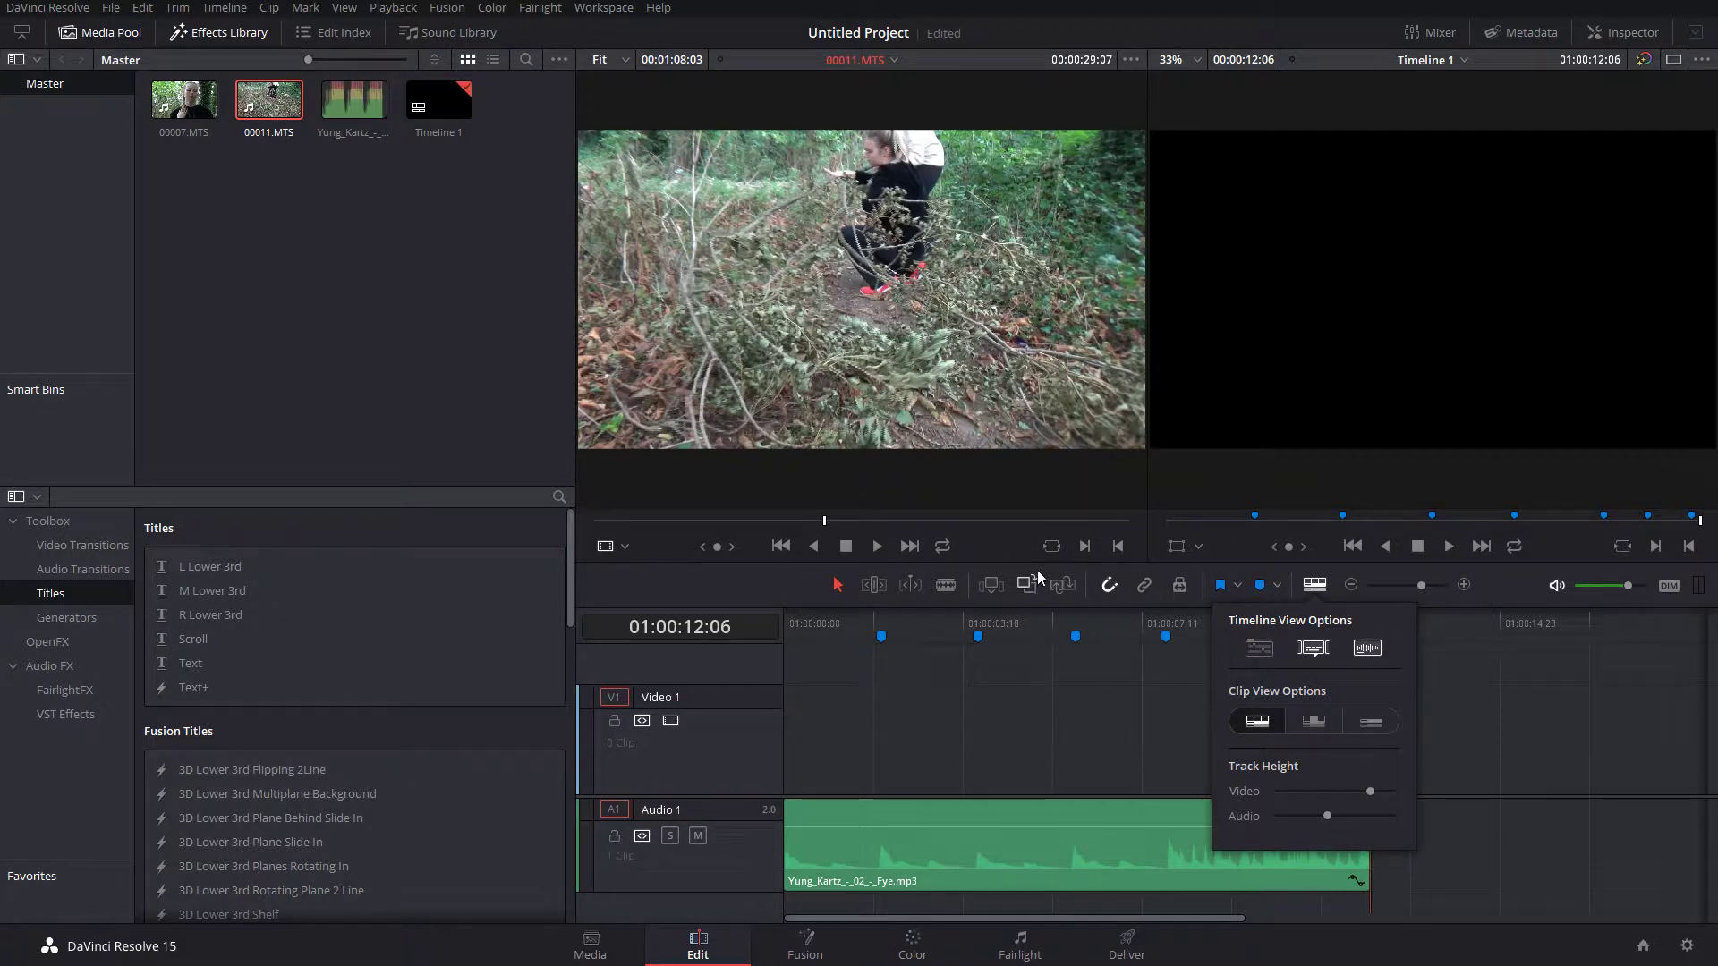
pyautogui.moveTo(1032, 515)
pyautogui.mouseDown()
pyautogui.moveTo(1031, 433)
pyautogui.moveTo(1020, 511)
pyautogui.mouseUp()
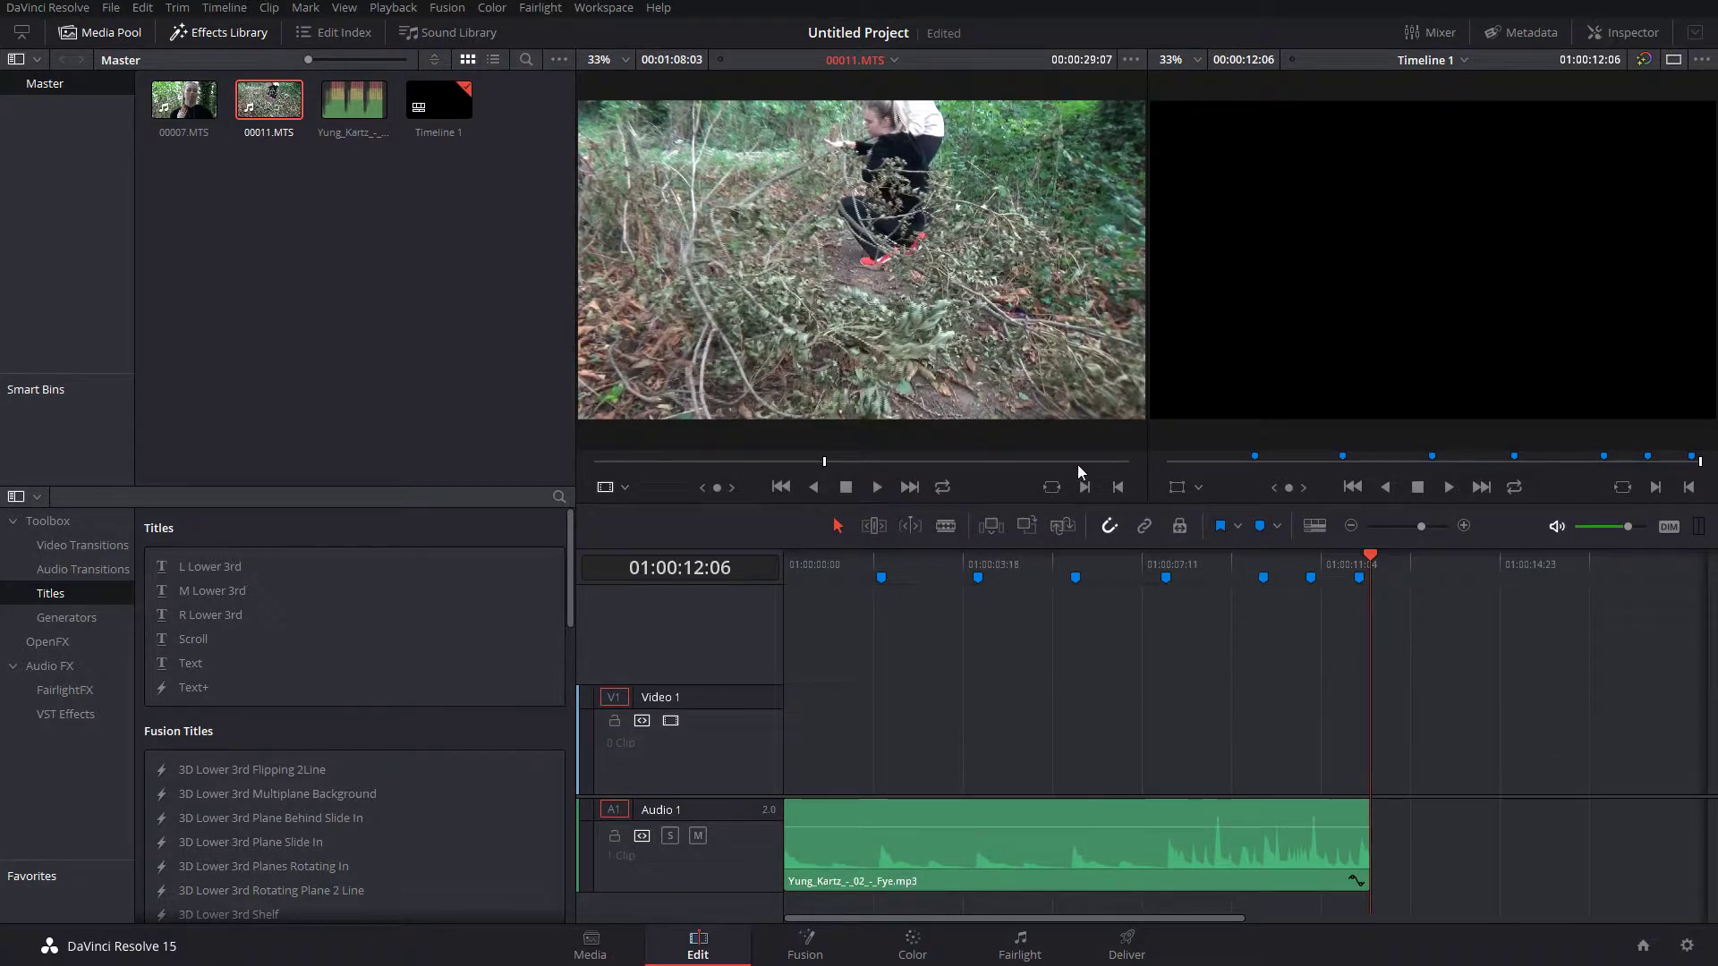
# - Mark a section of 00011.MTS in the source viewer with an in point at 00:00:29:07 and an out point at 00:00:32:17
pyautogui.click(824, 462)
pyautogui.moveTo(832, 466); pyautogui.dragTo(851, 466)
pyautogui.press('o')
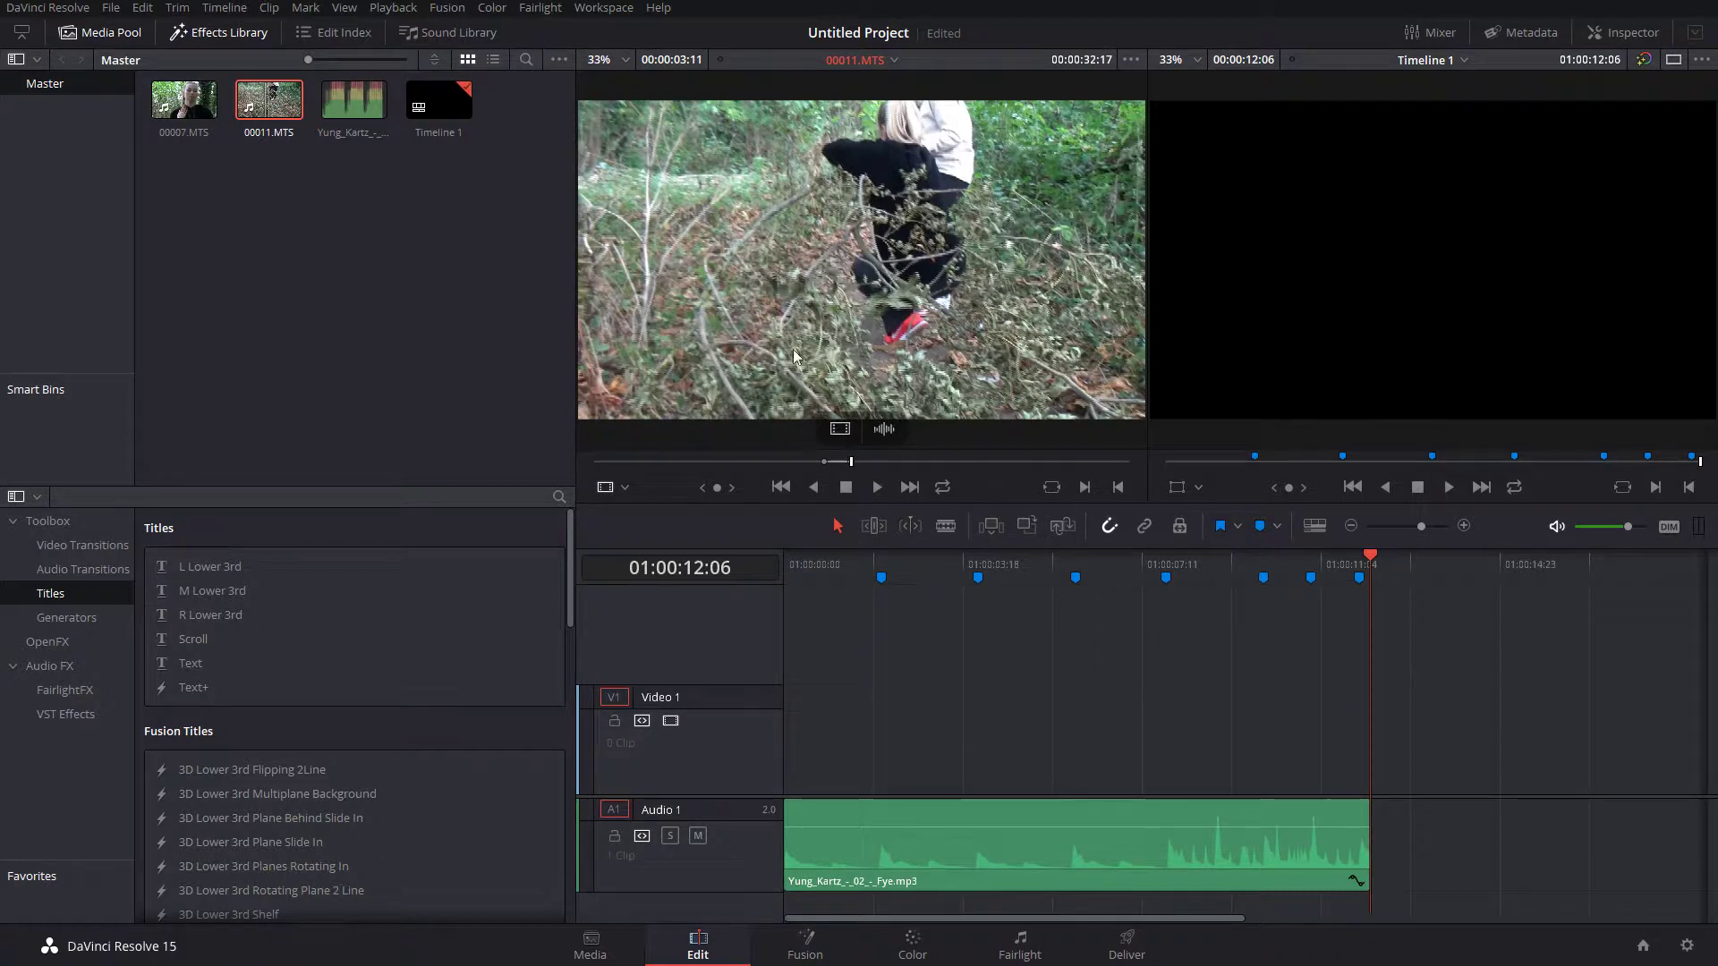
# - Place two copies of the marked 00011.MTS section on the timeline, one behind the other after the end of the song
pyautogui.moveTo(743, 222); pyautogui.dragTo(1414, 737)
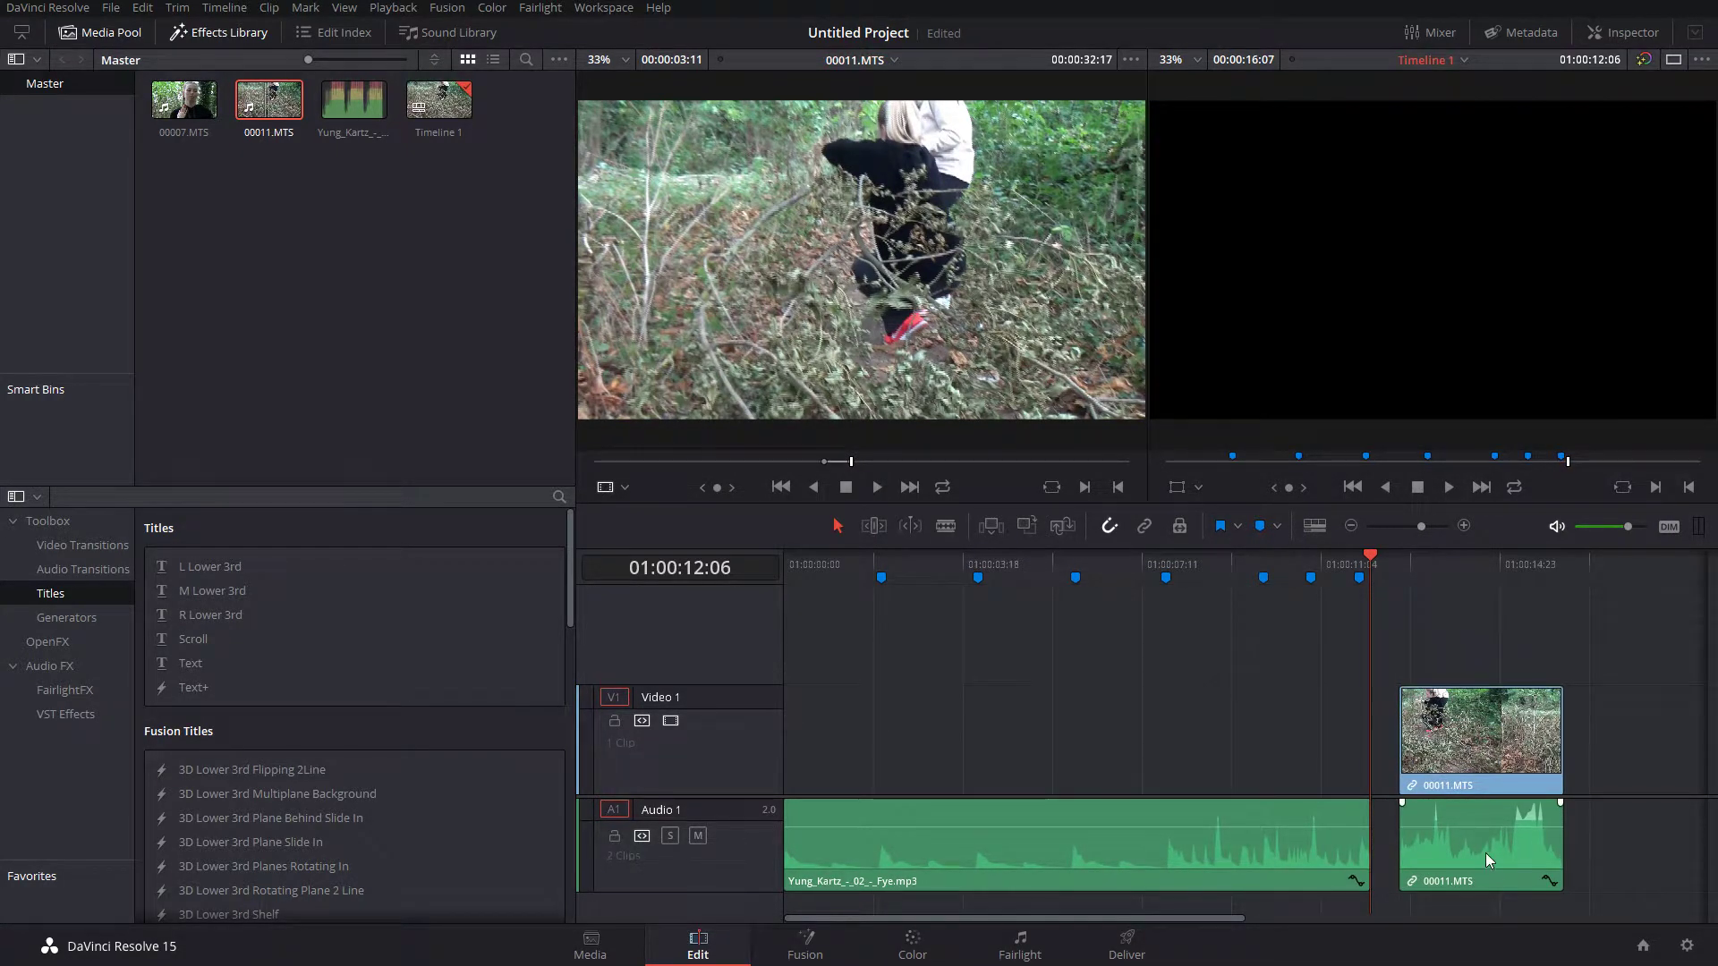
pyautogui.moveTo(1521, 734)
pyautogui.mouseDown()
pyautogui.moveTo(1264, 737)
pyautogui.moveTo(1518, 737)
pyautogui.mouseUp()
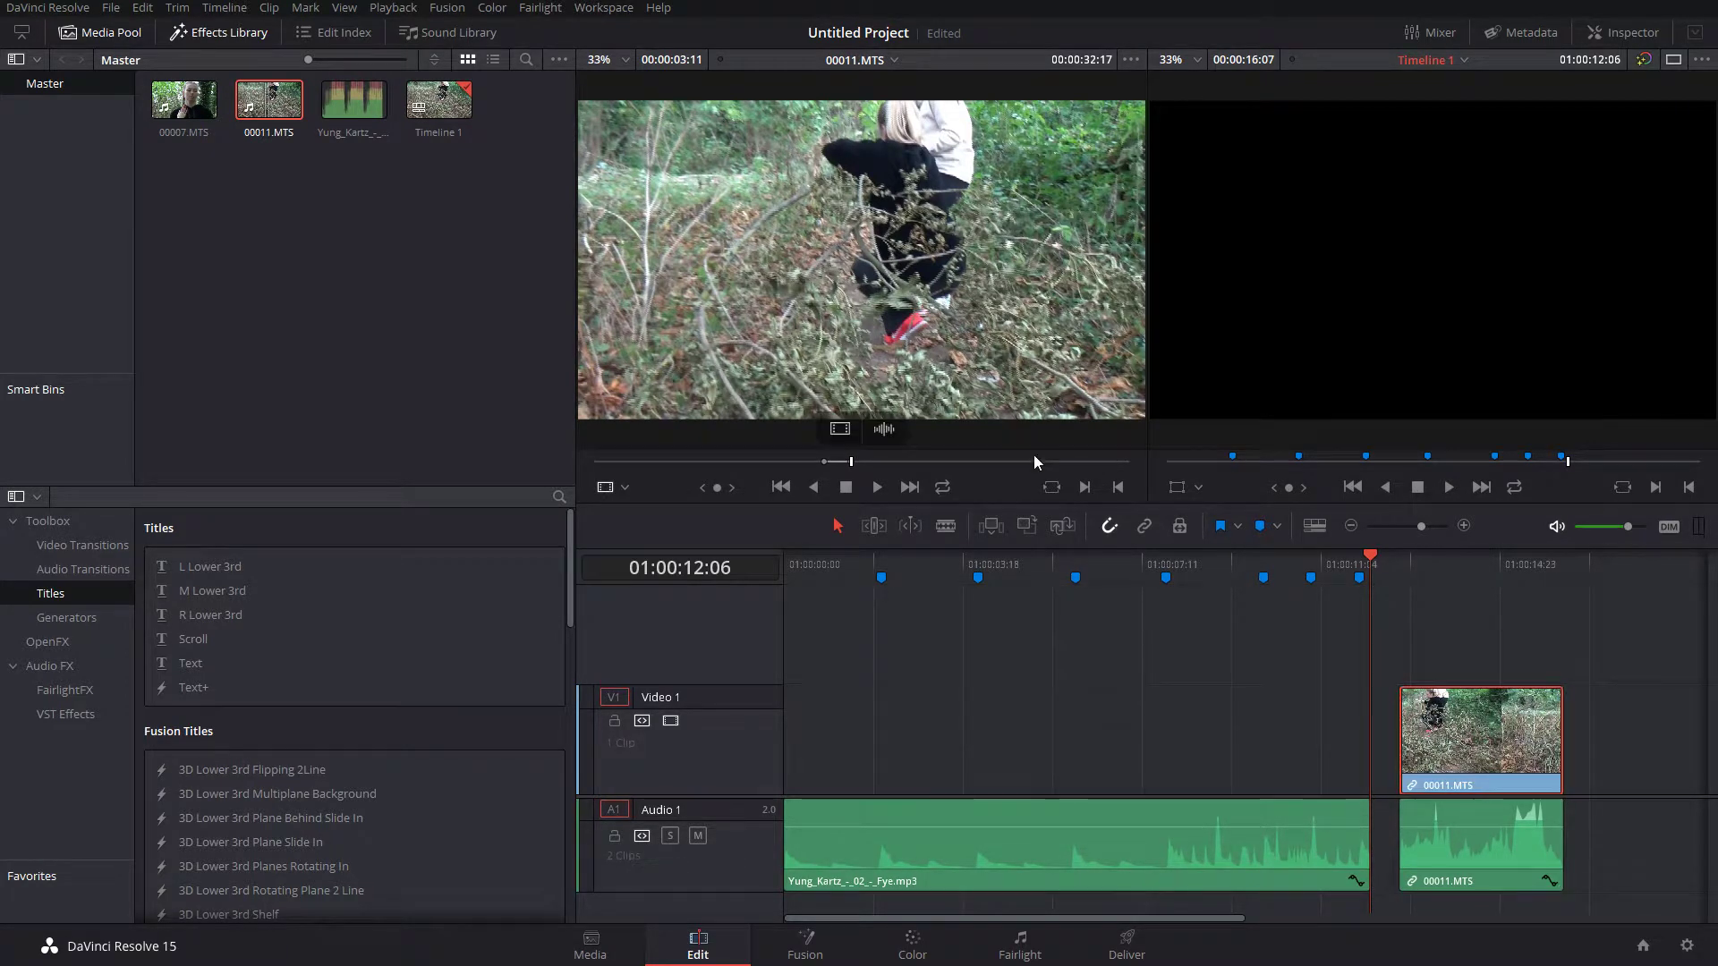
pyautogui.moveTo(986, 316); pyautogui.dragTo(1600, 693)
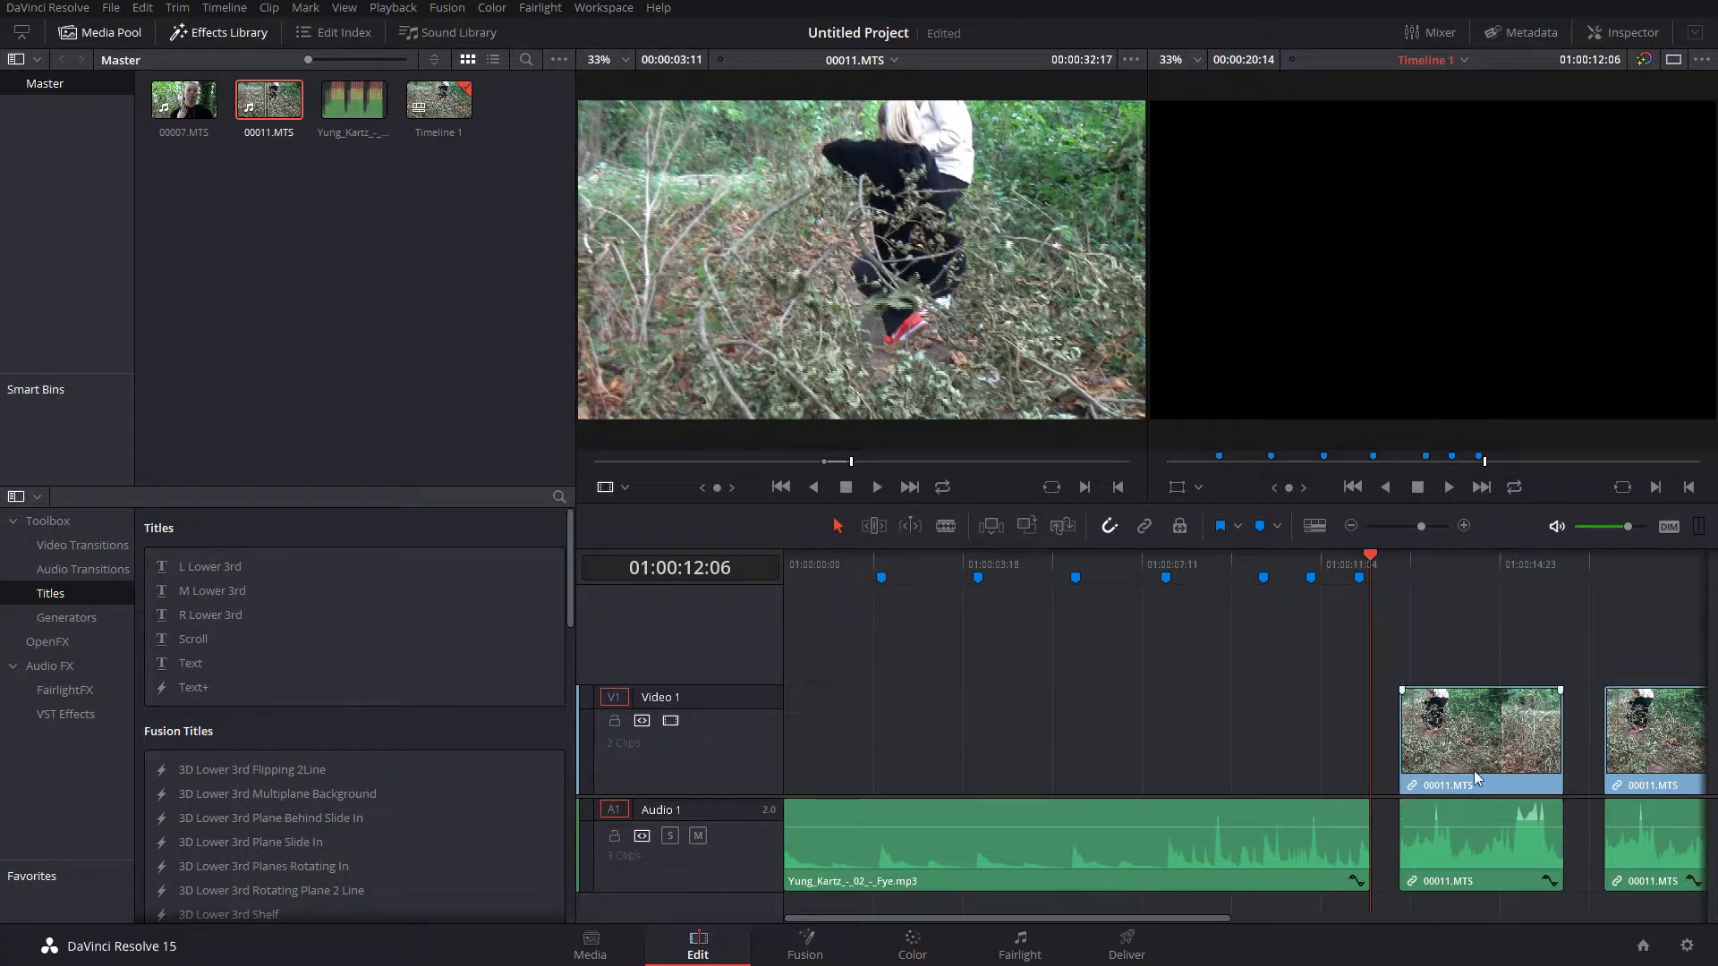
# - Delete the audio of both 00011.MTS clips and move the first video clip to the start of Video 1
pyautogui.click(1471, 851)
pyautogui.press('Delete')
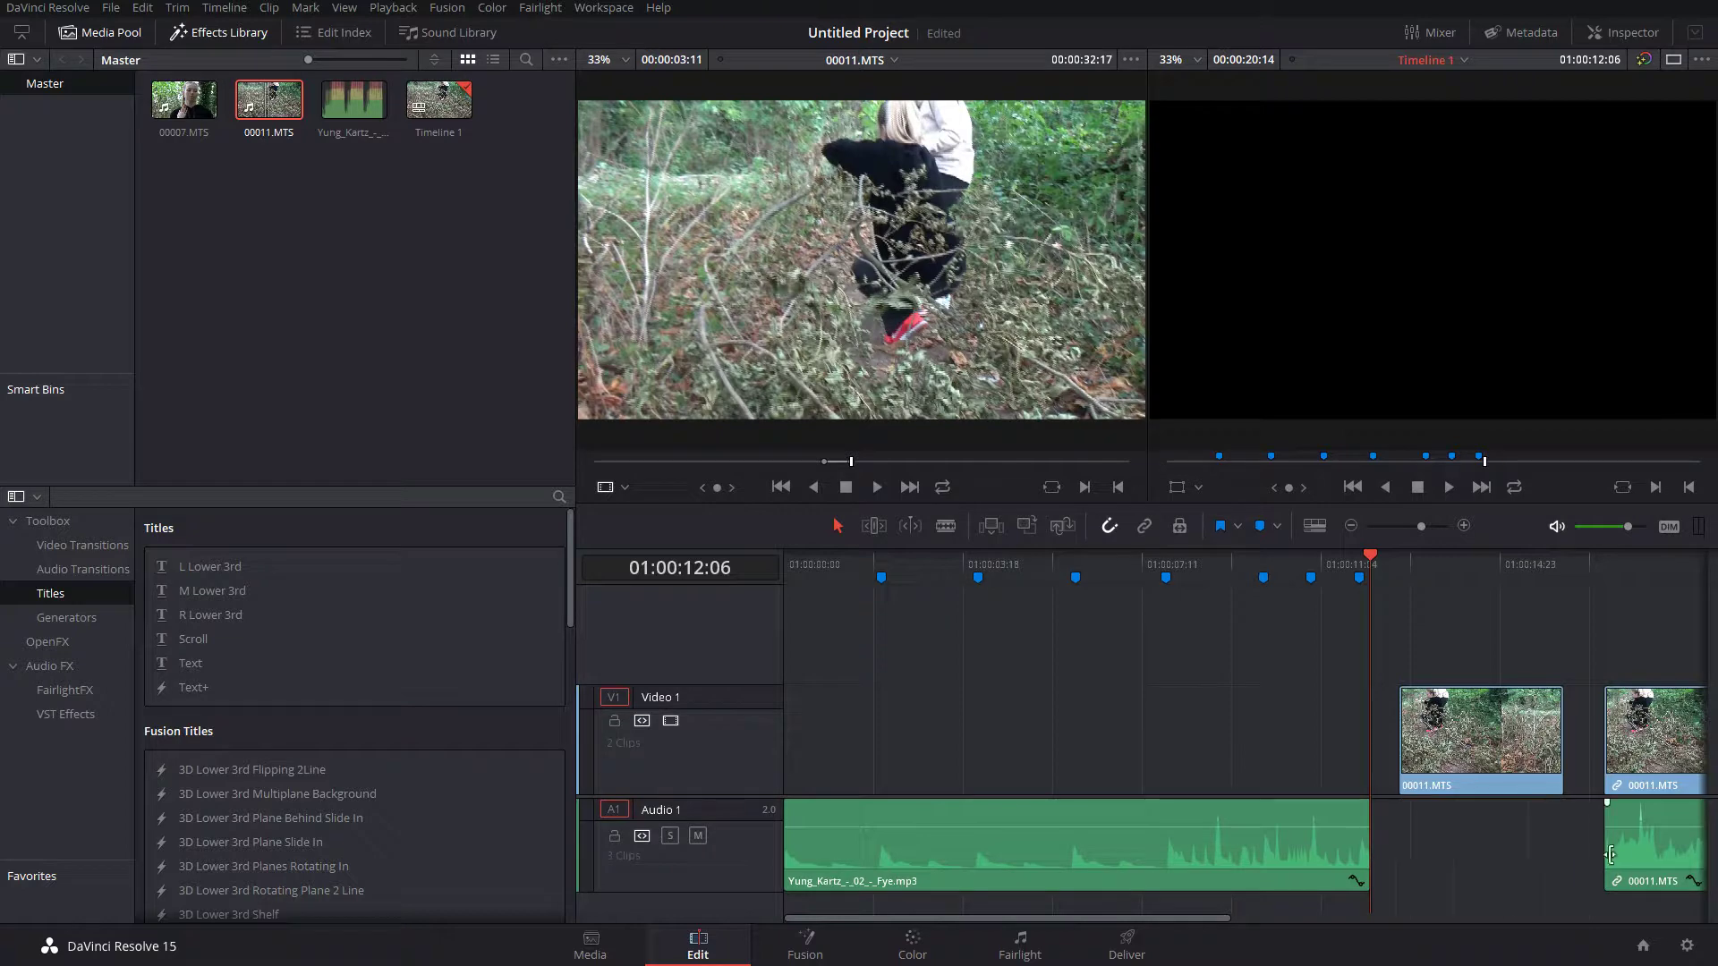
pyautogui.click(1631, 836)
pyautogui.press('Delete')
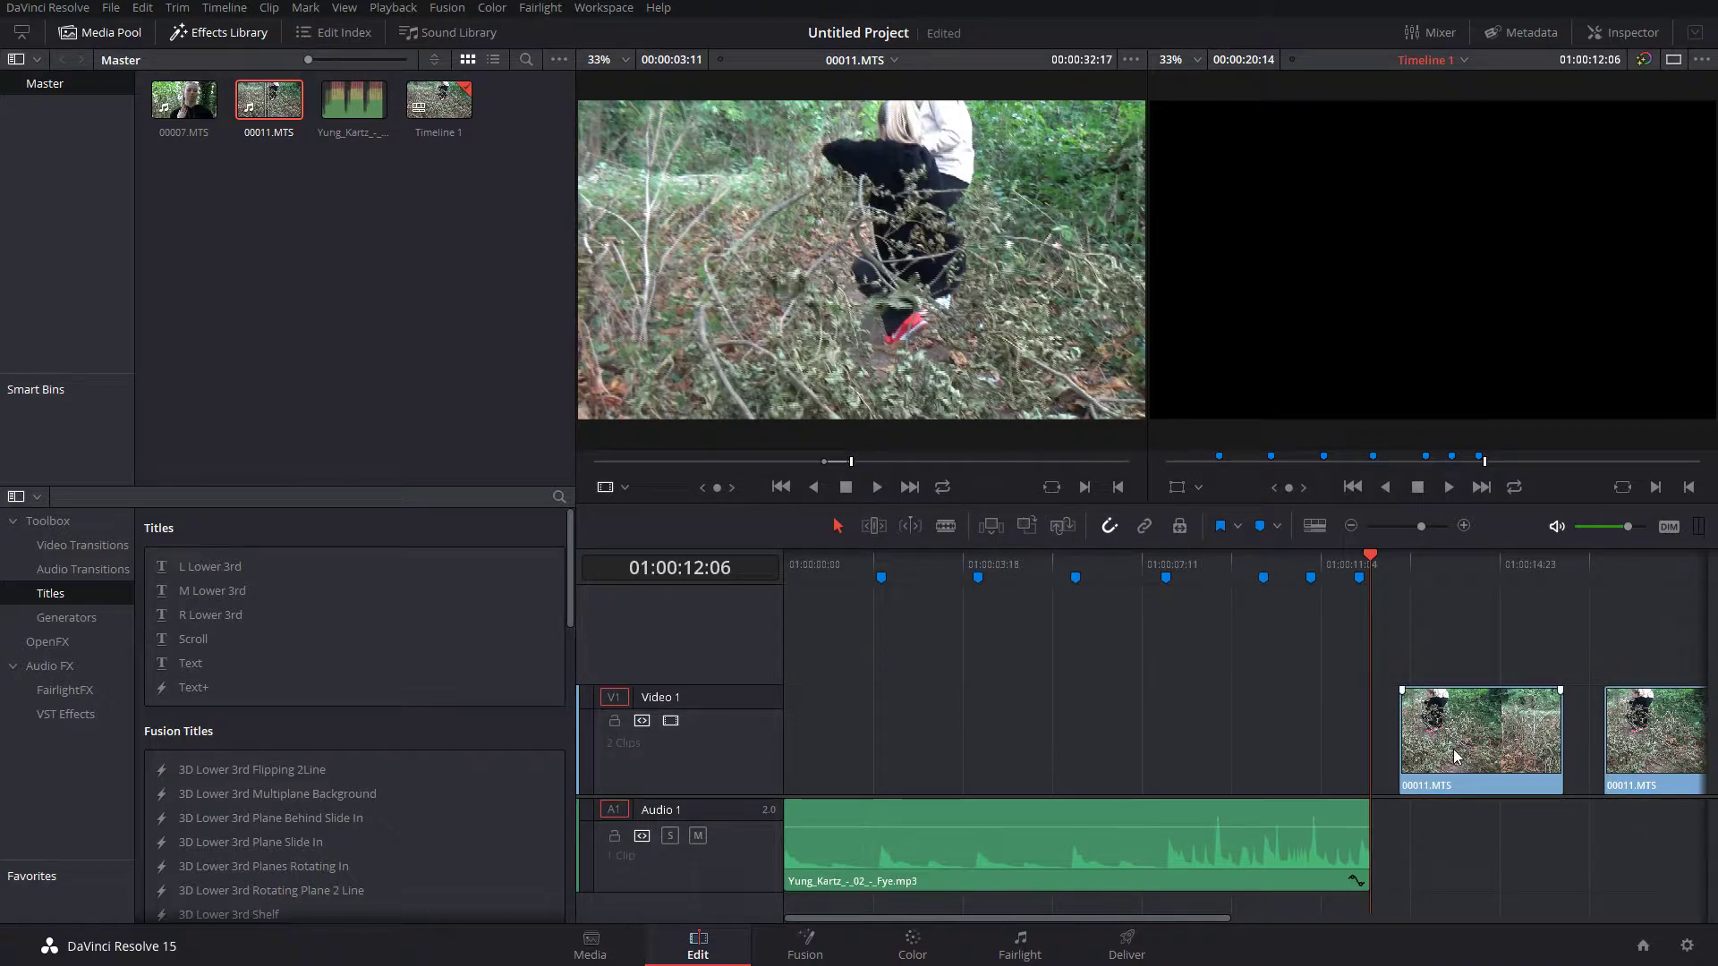
pyautogui.moveTo(1449, 758); pyautogui.dragTo(812, 755)
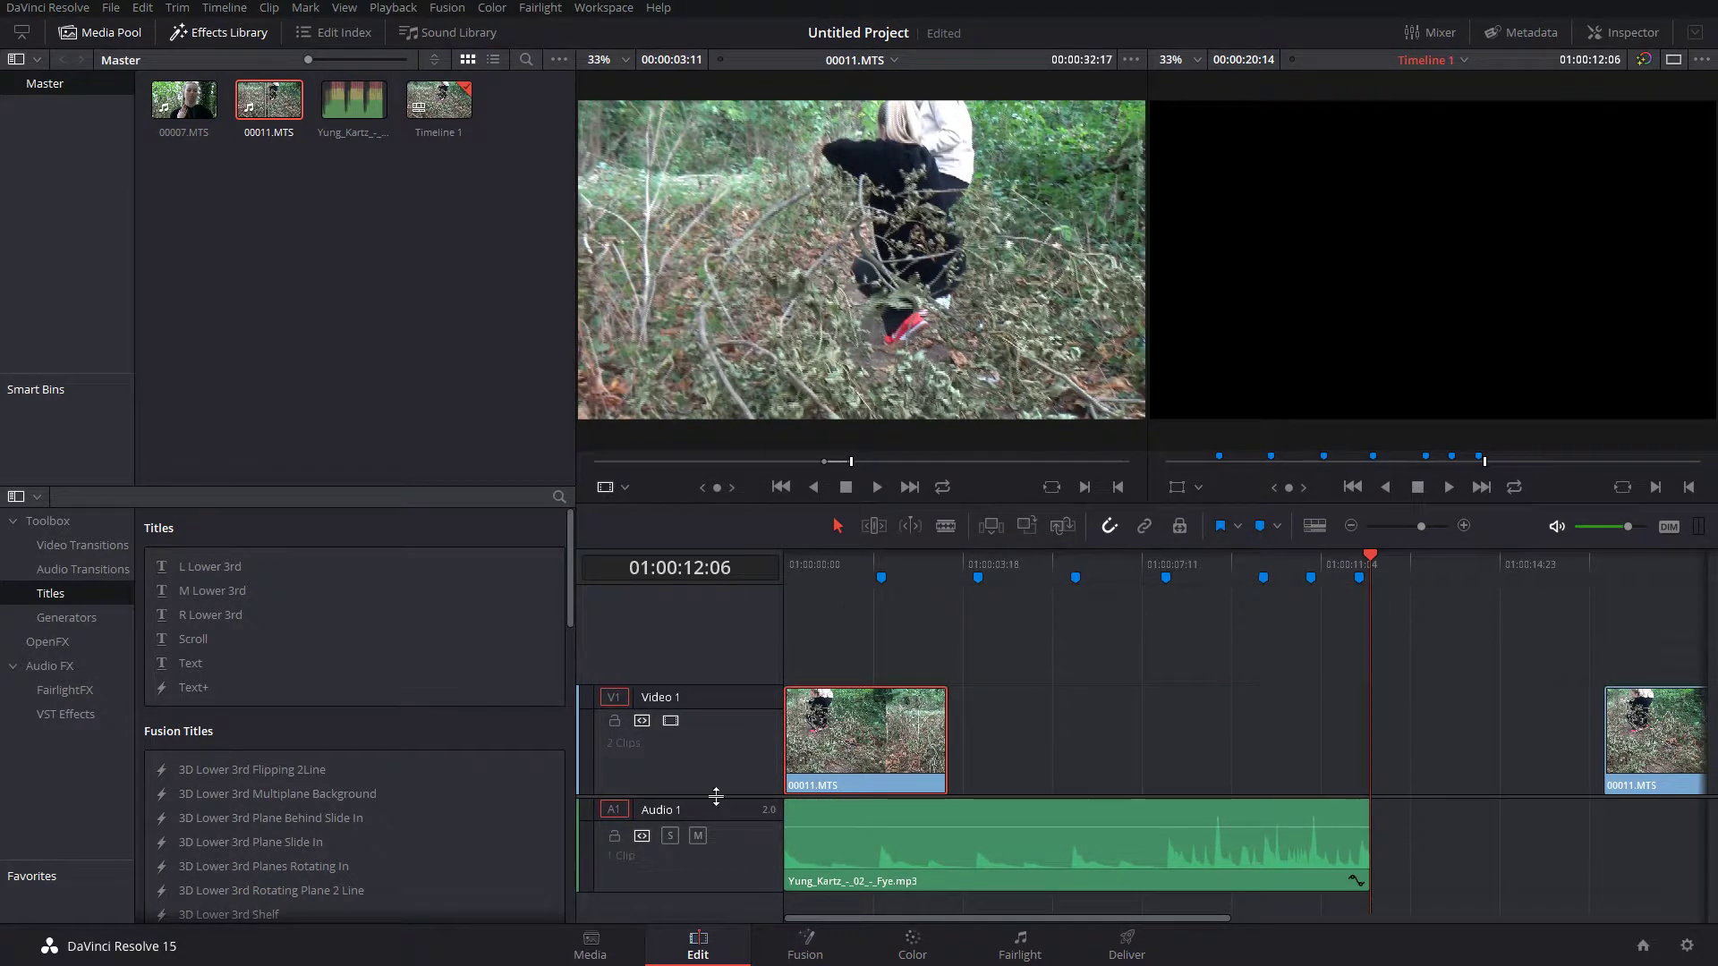
# - Disable the Audio 1 source destination, test it by placing 00011.MTS after the first clip on Video 1, and ripple delete that copy
pyautogui.click(616, 810)
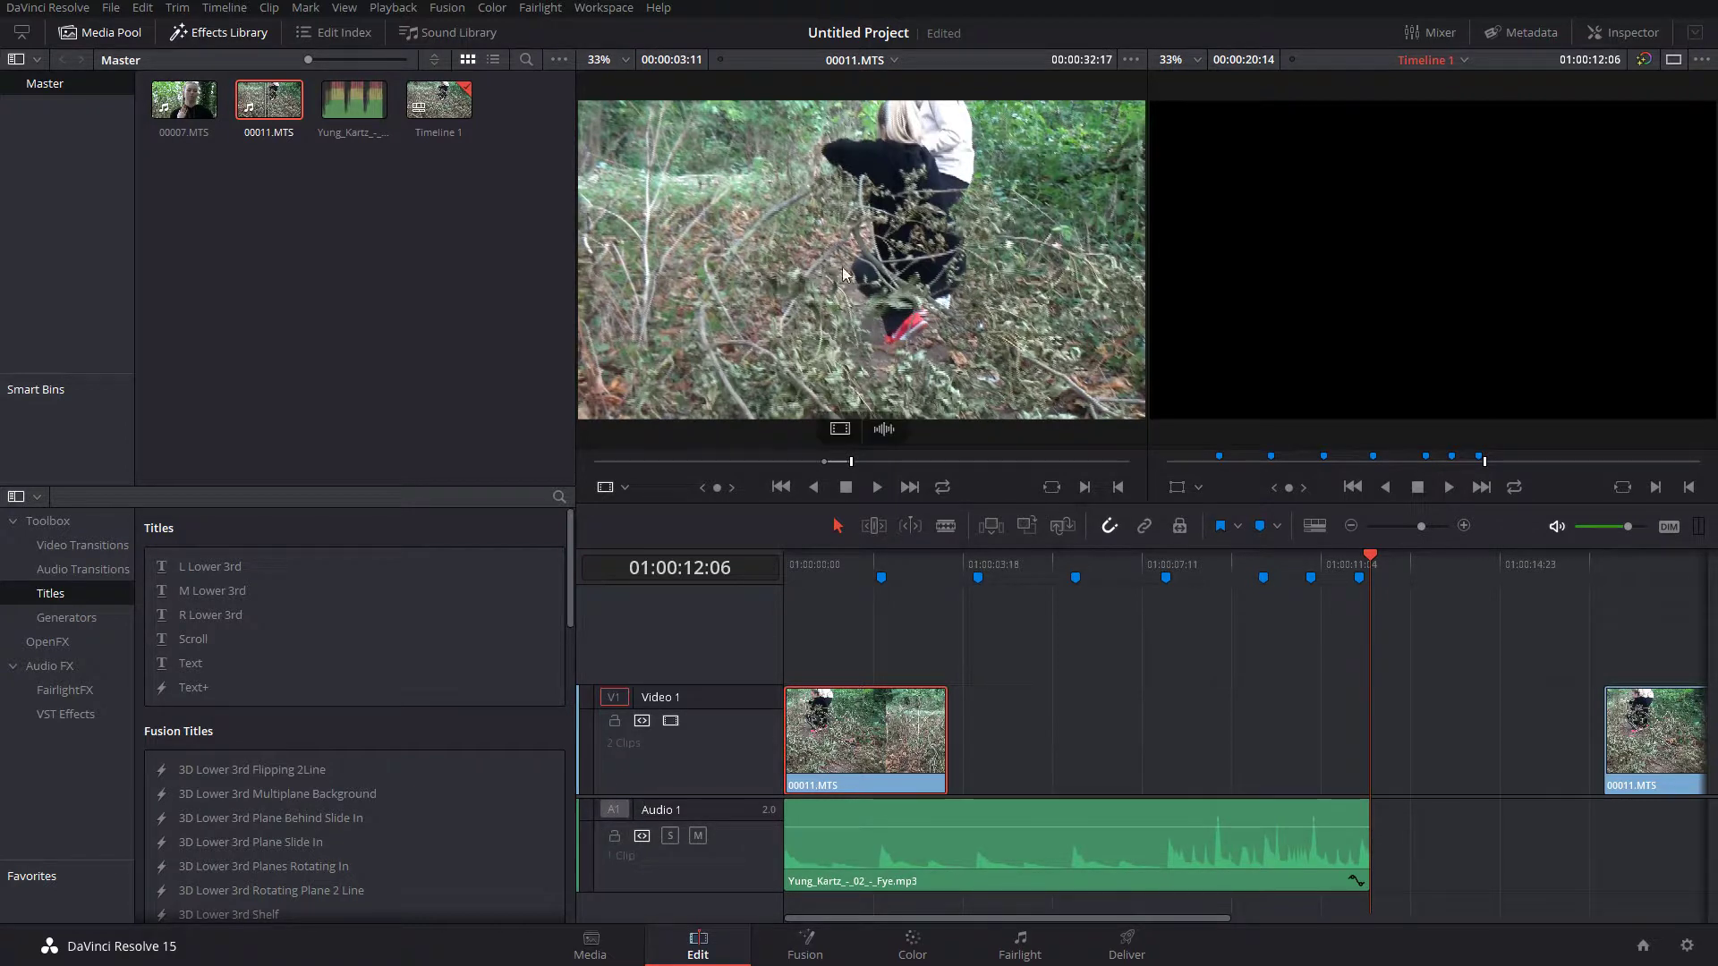
pyautogui.moveTo(797, 190); pyautogui.dragTo(1007, 735)
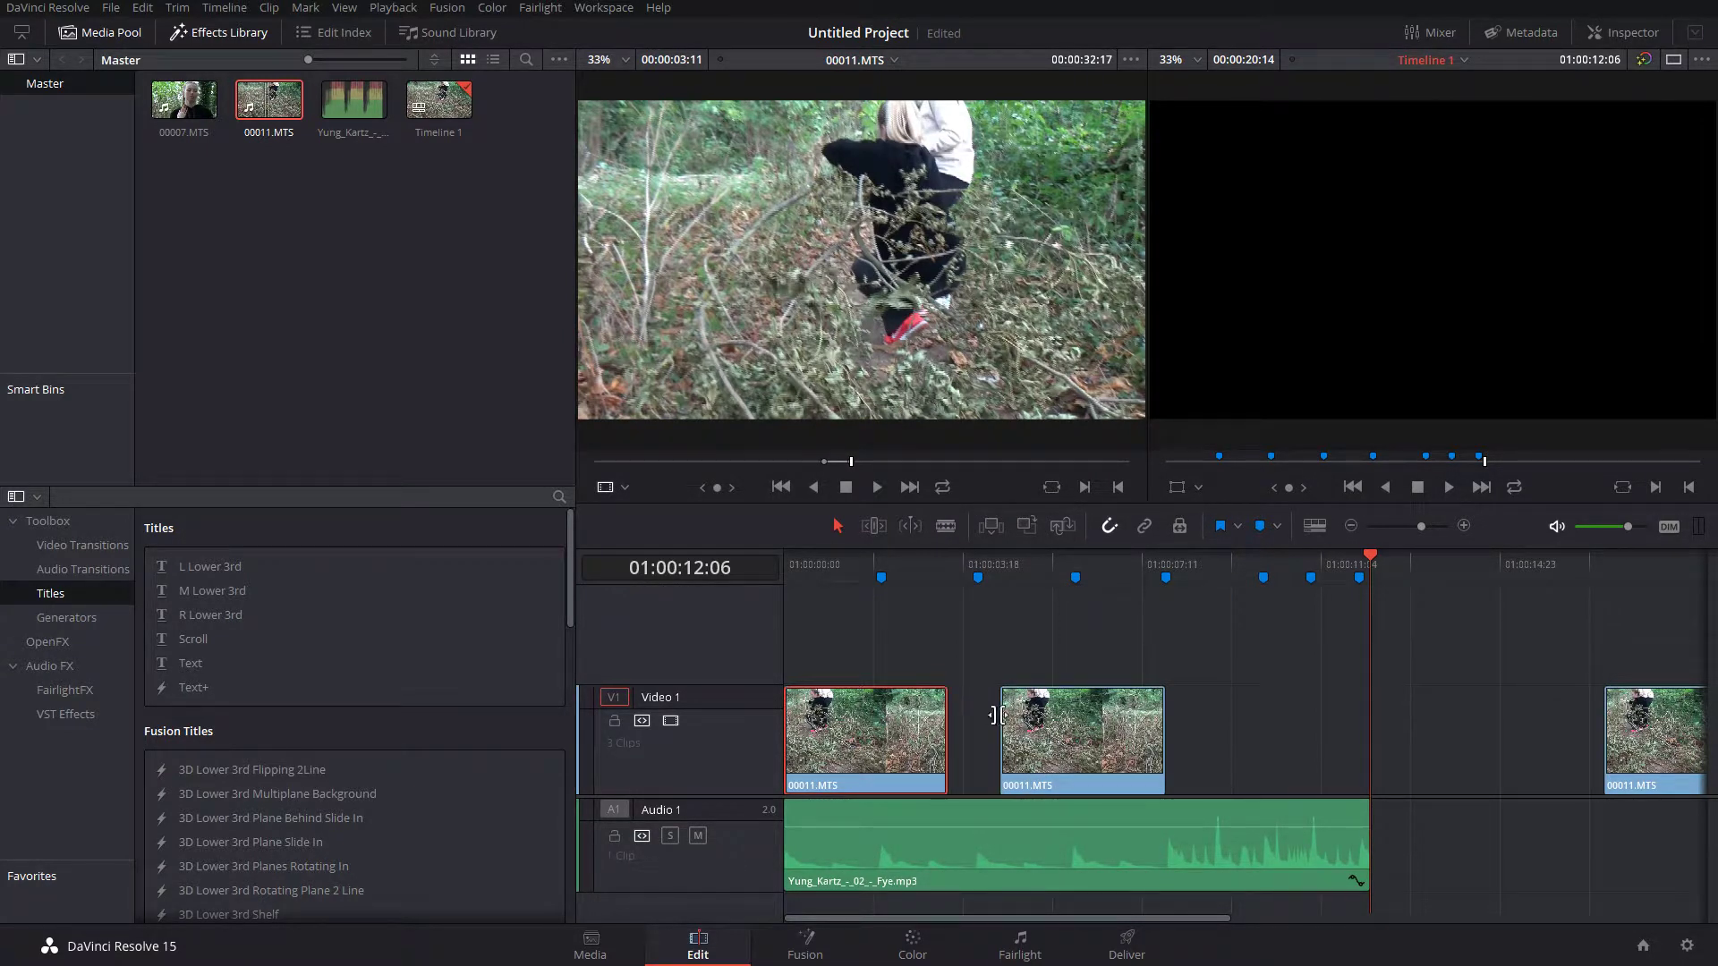
pyautogui.click(1043, 728)
pyautogui.press('Delete')
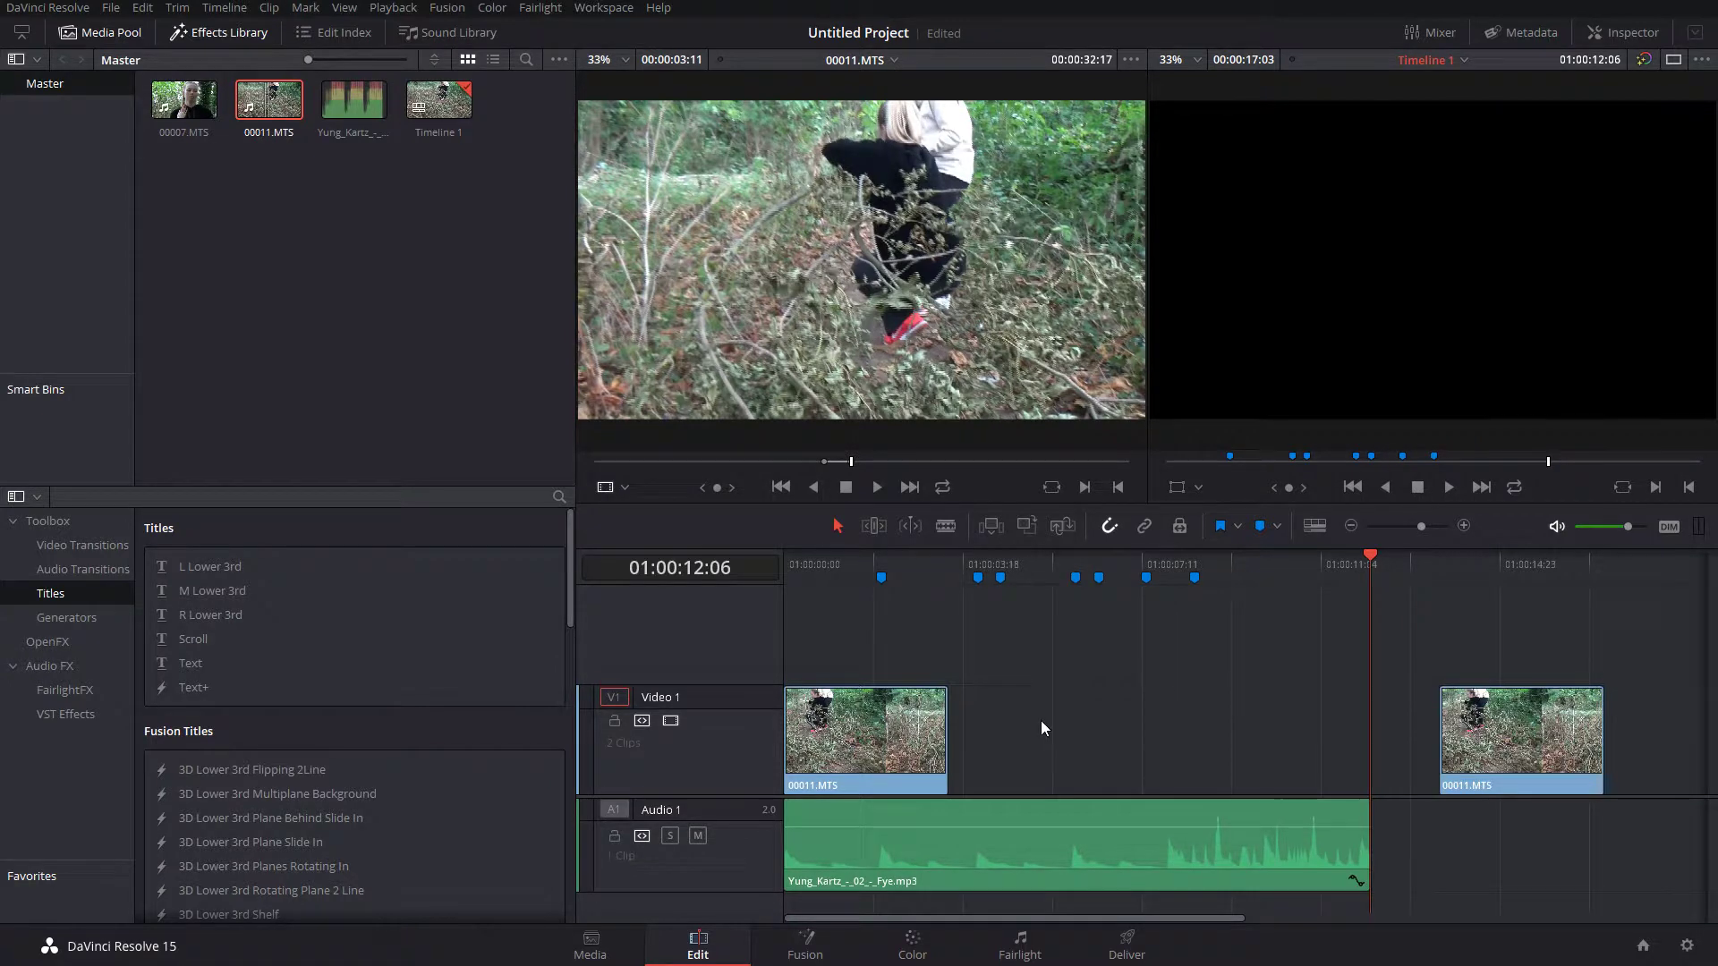
# - Mark 00007.MTS from 00:00:02:24 to 00:00:04:08 in the source viewer and place that section on Video 1 at the third marker
pyautogui.click(184, 100)
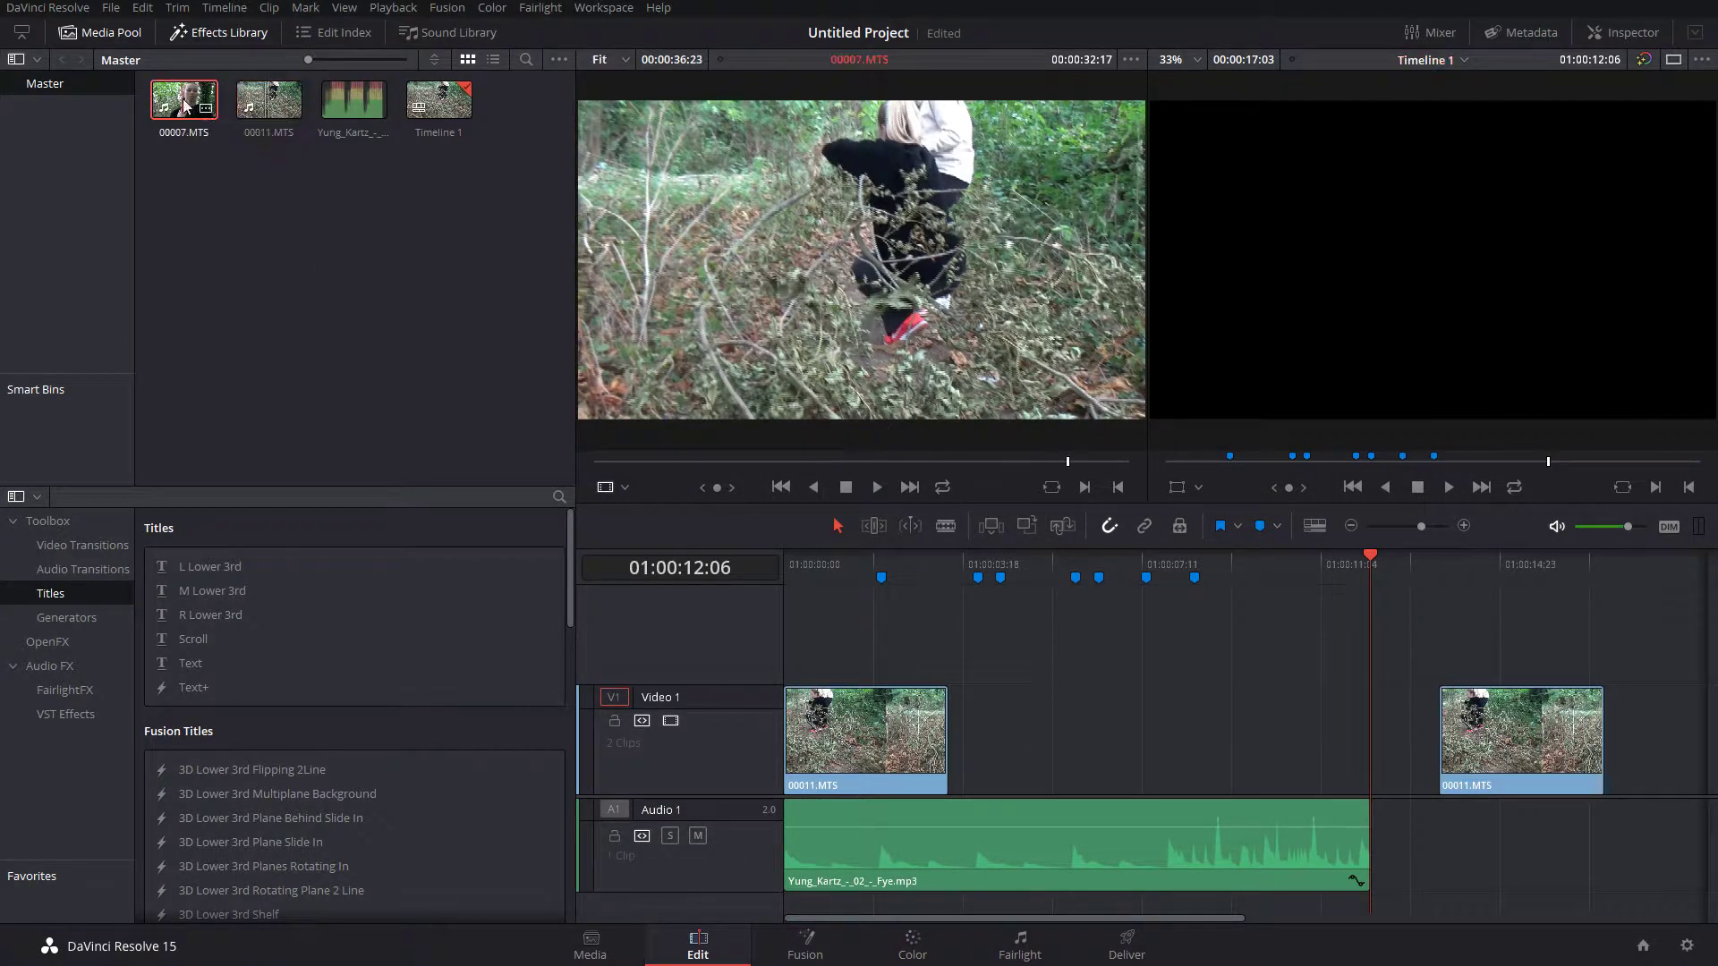
pyautogui.click(636, 462)
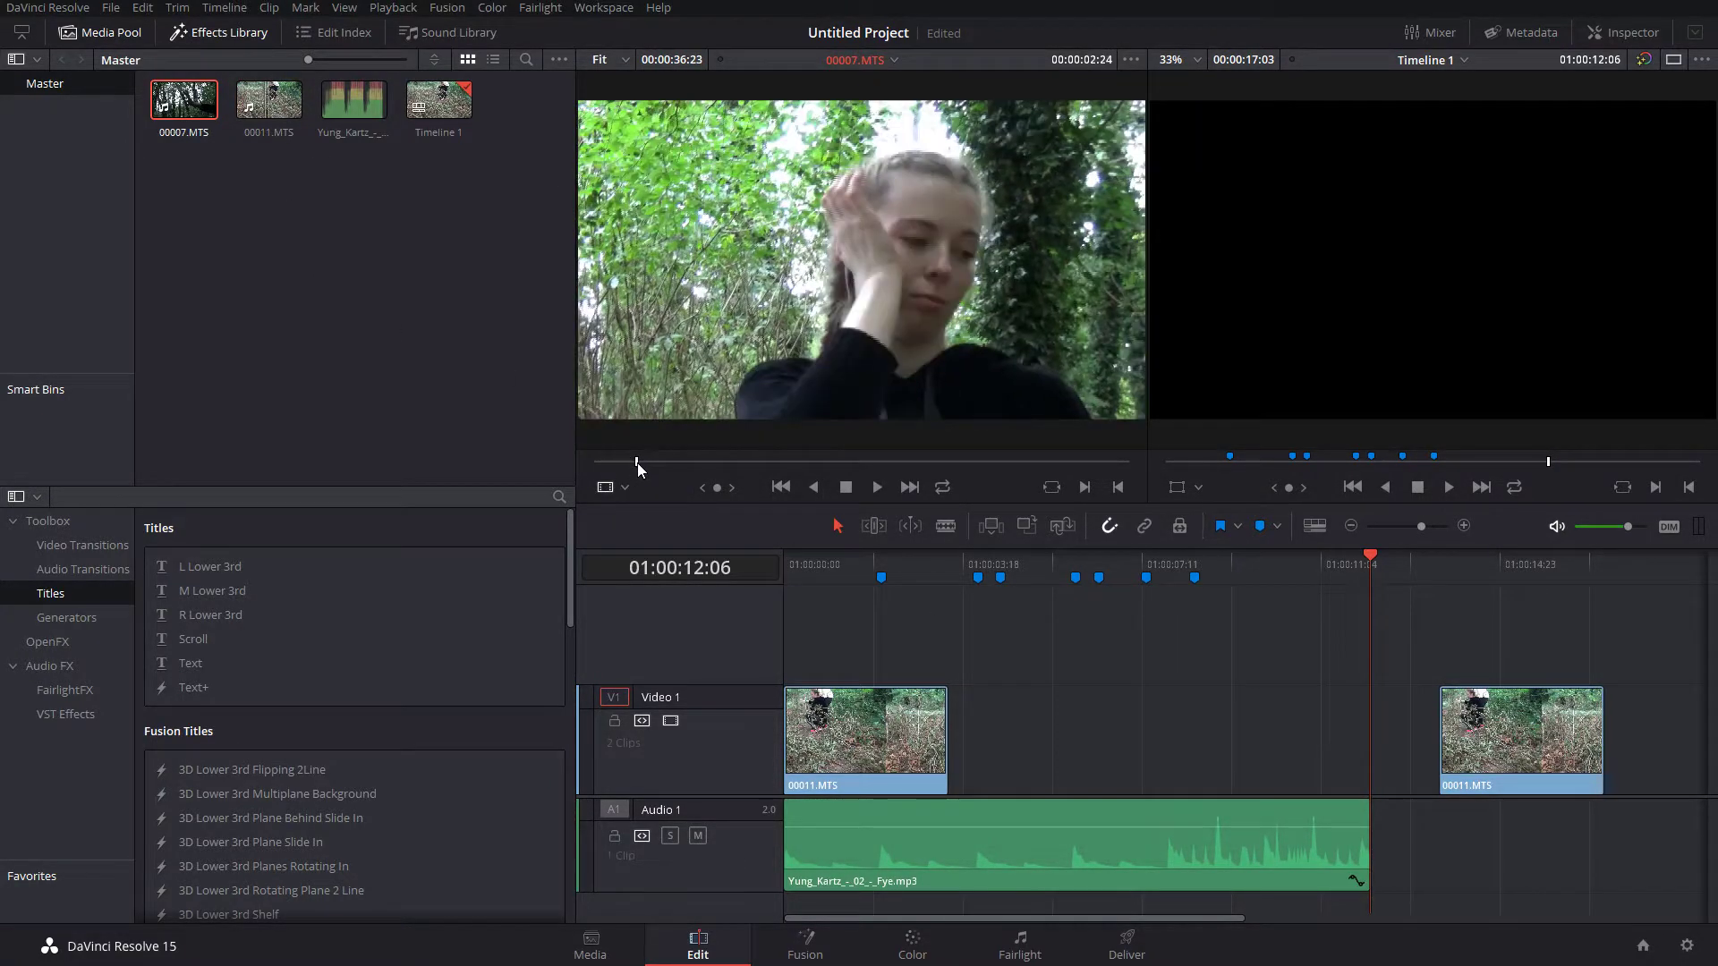
pyautogui.press('i')
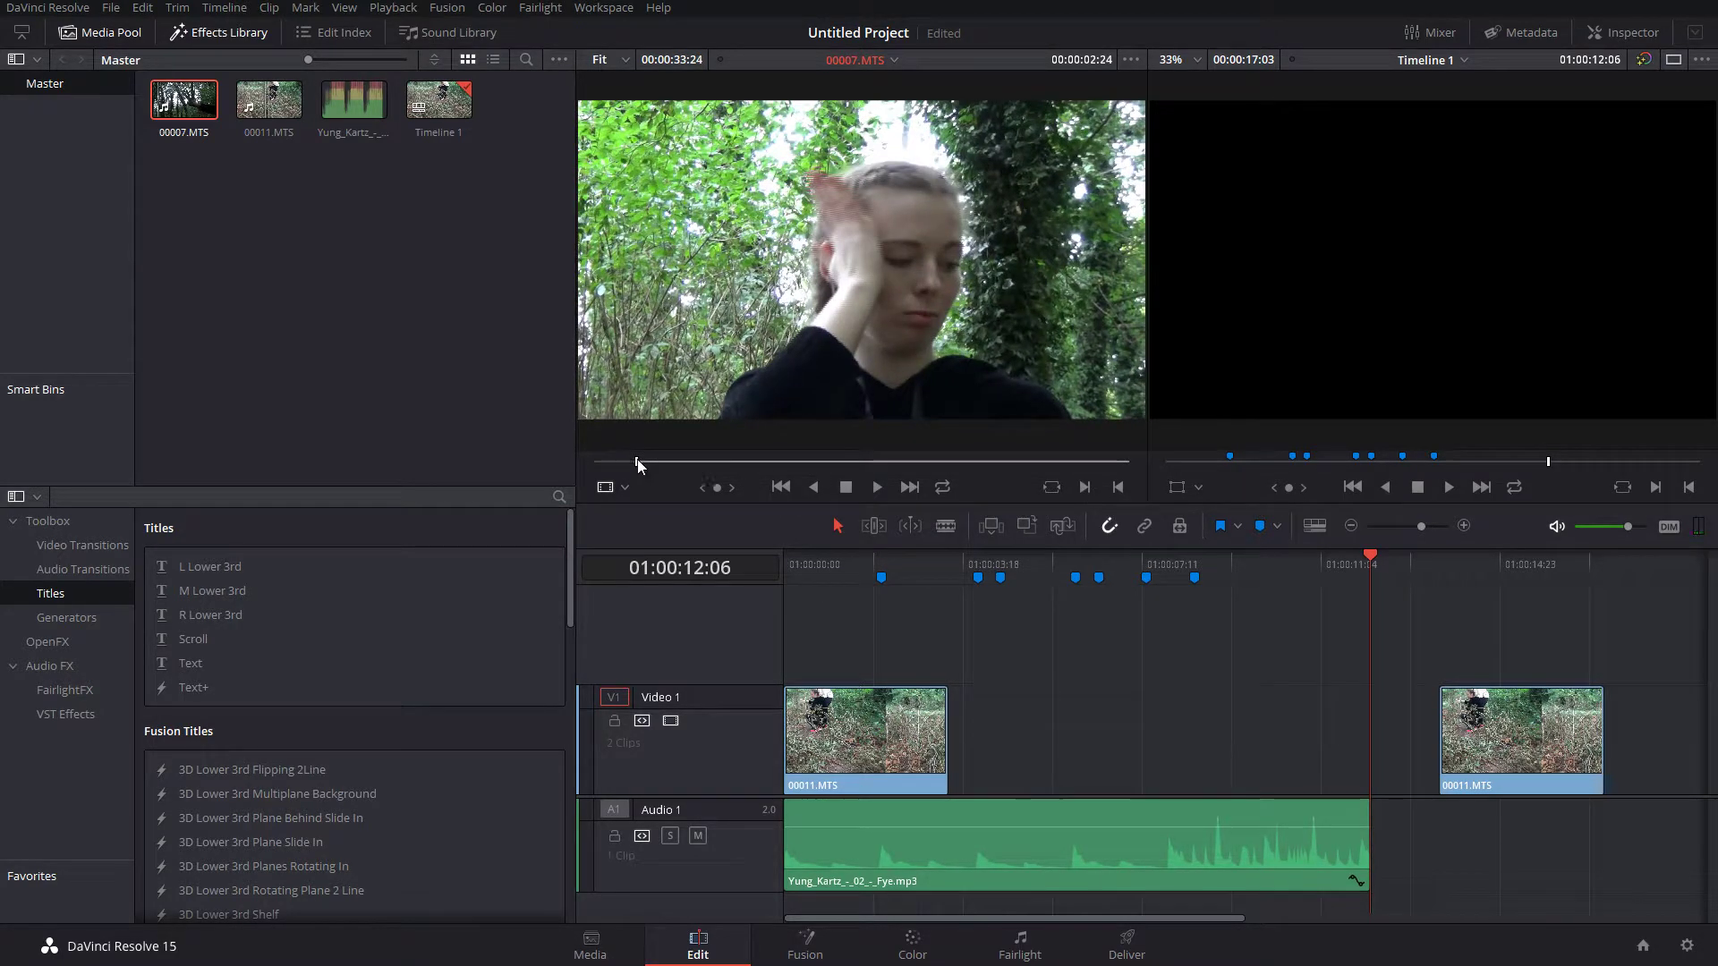
pyautogui.click(657, 462)
pyautogui.click(1116, 490)
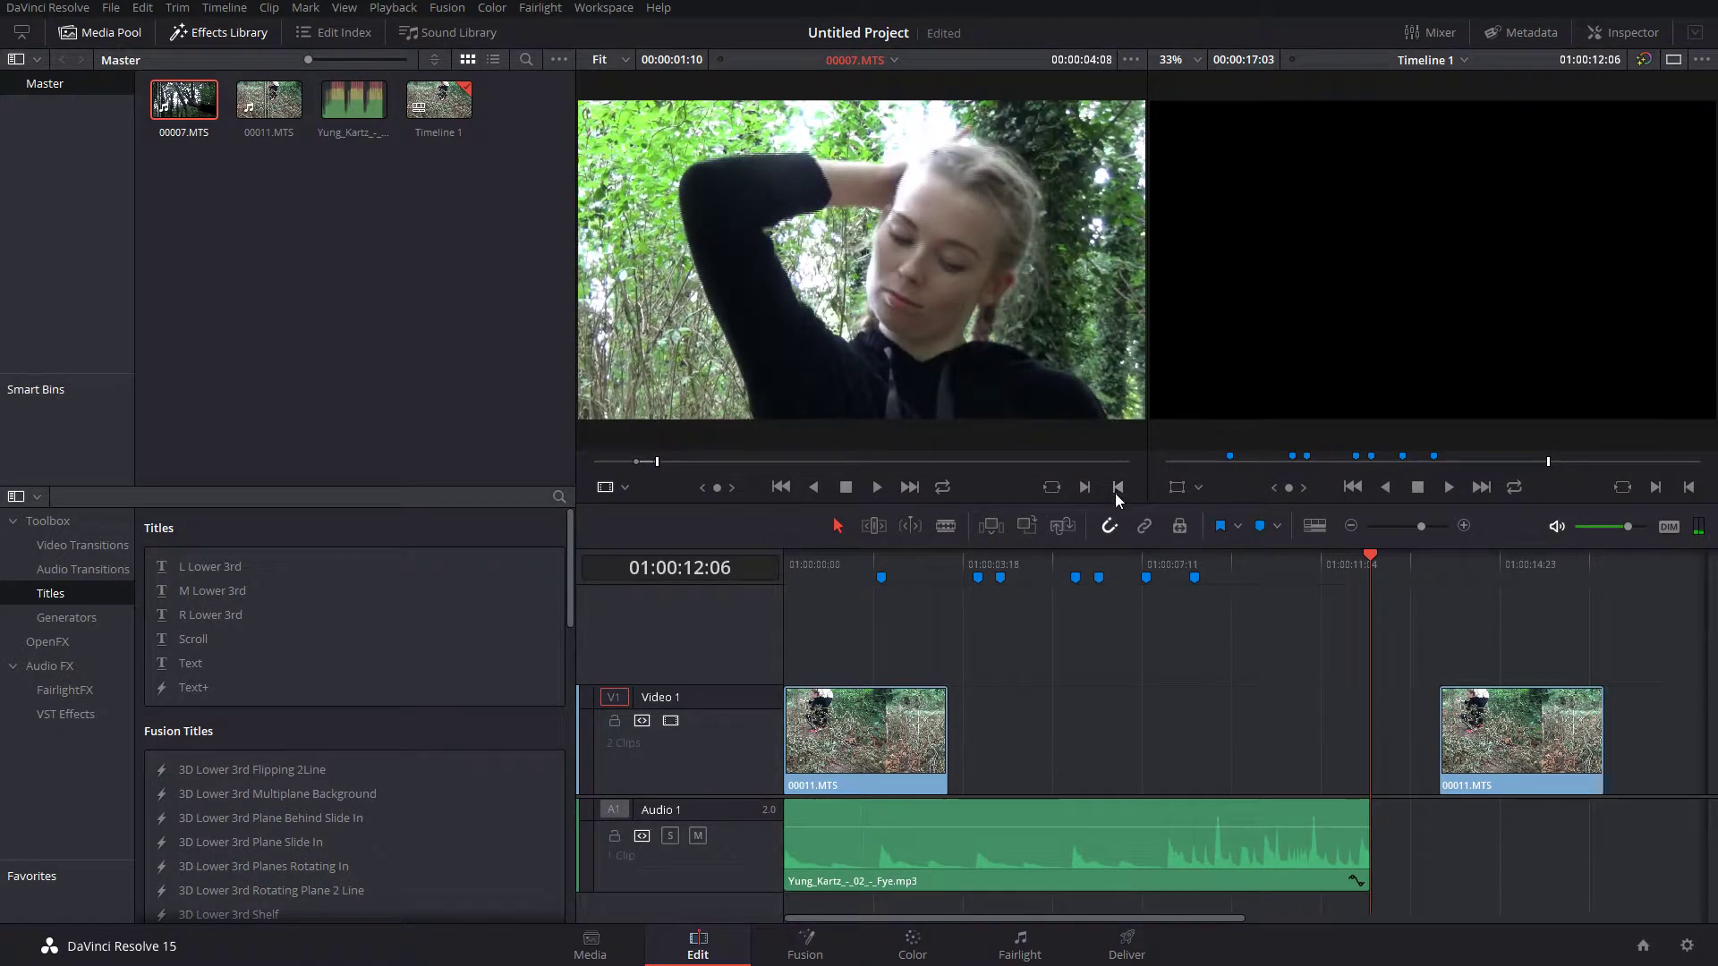
pyautogui.moveTo(734, 321); pyautogui.dragTo(998, 719)
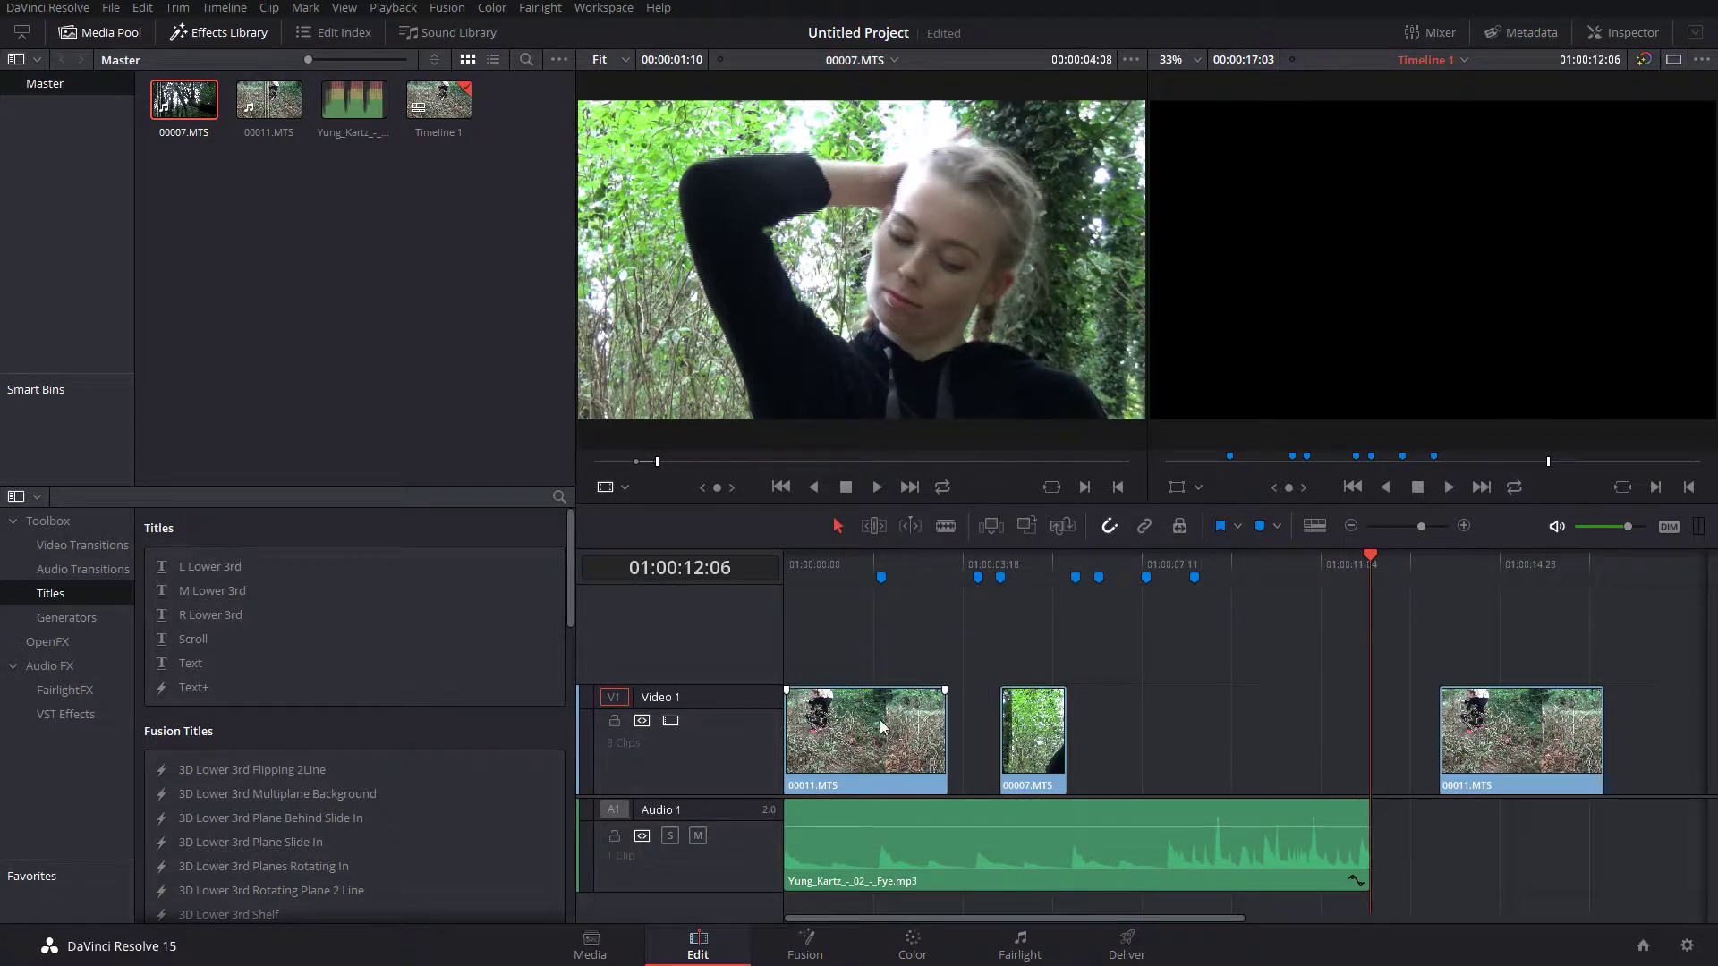
# - Trim the first 00011.MTS clip to the first marker, and fit the 00007.MTS clip between it and the second marker
pyautogui.click(940, 733)
pyautogui.moveTo(939, 733); pyautogui.dragTo(867, 718)
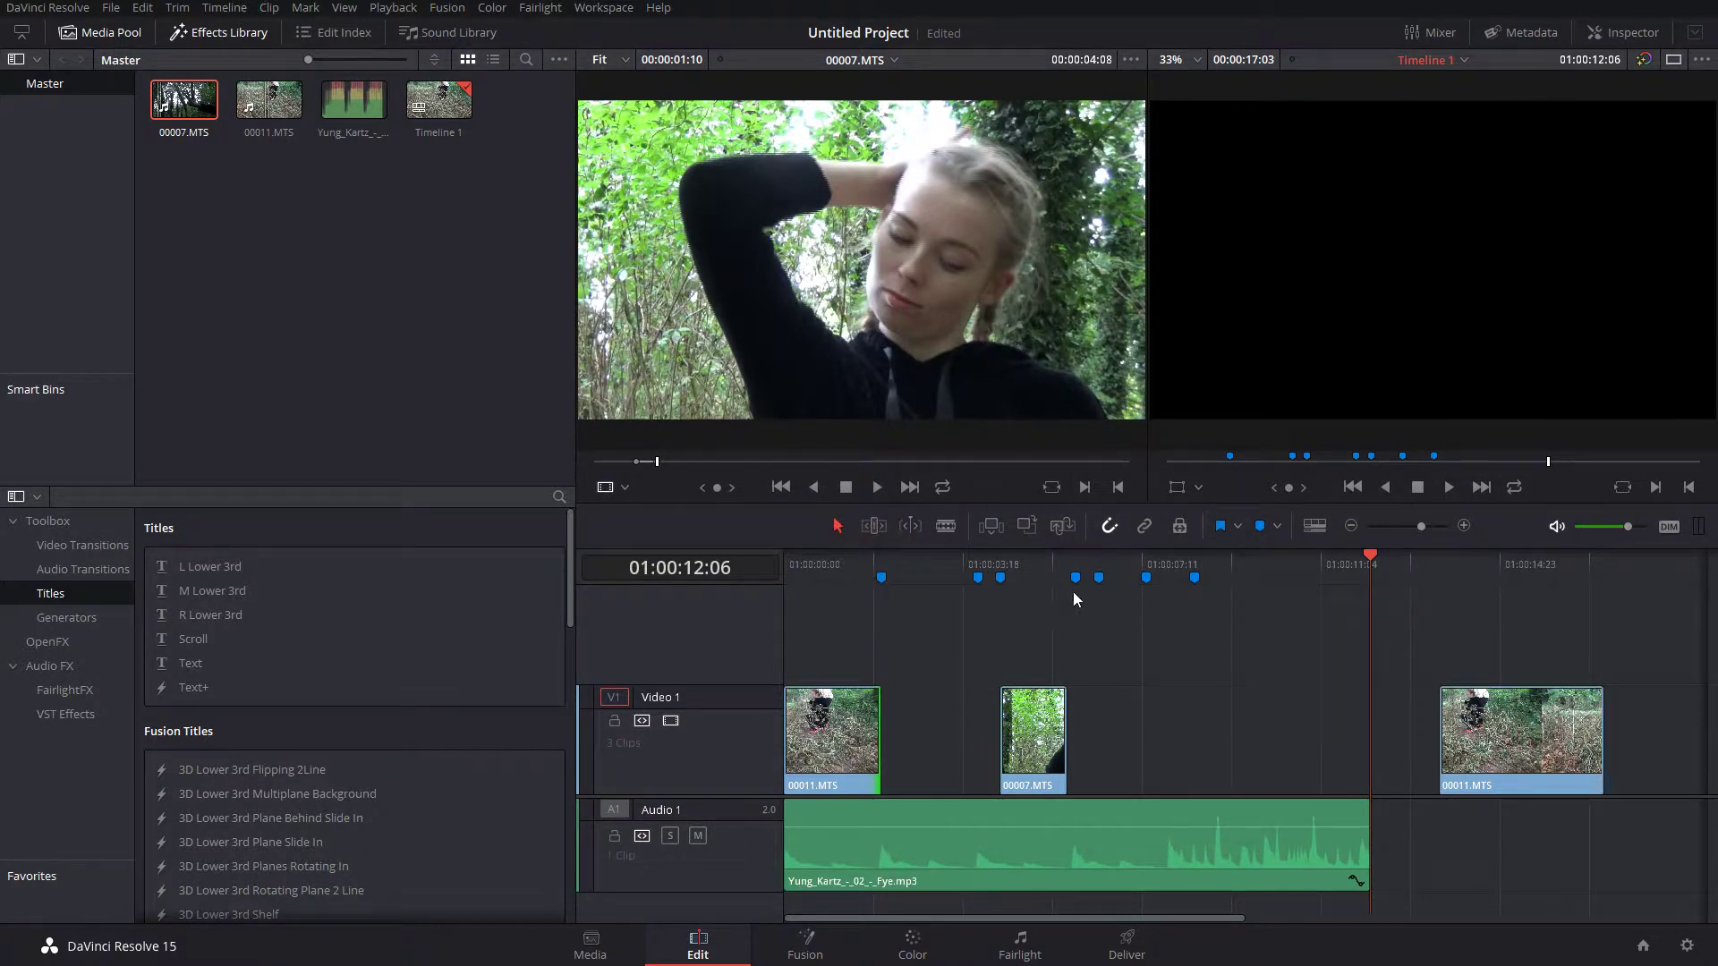
pyautogui.click(1109, 527)
pyautogui.moveTo(1020, 754); pyautogui.dragTo(979, 718)
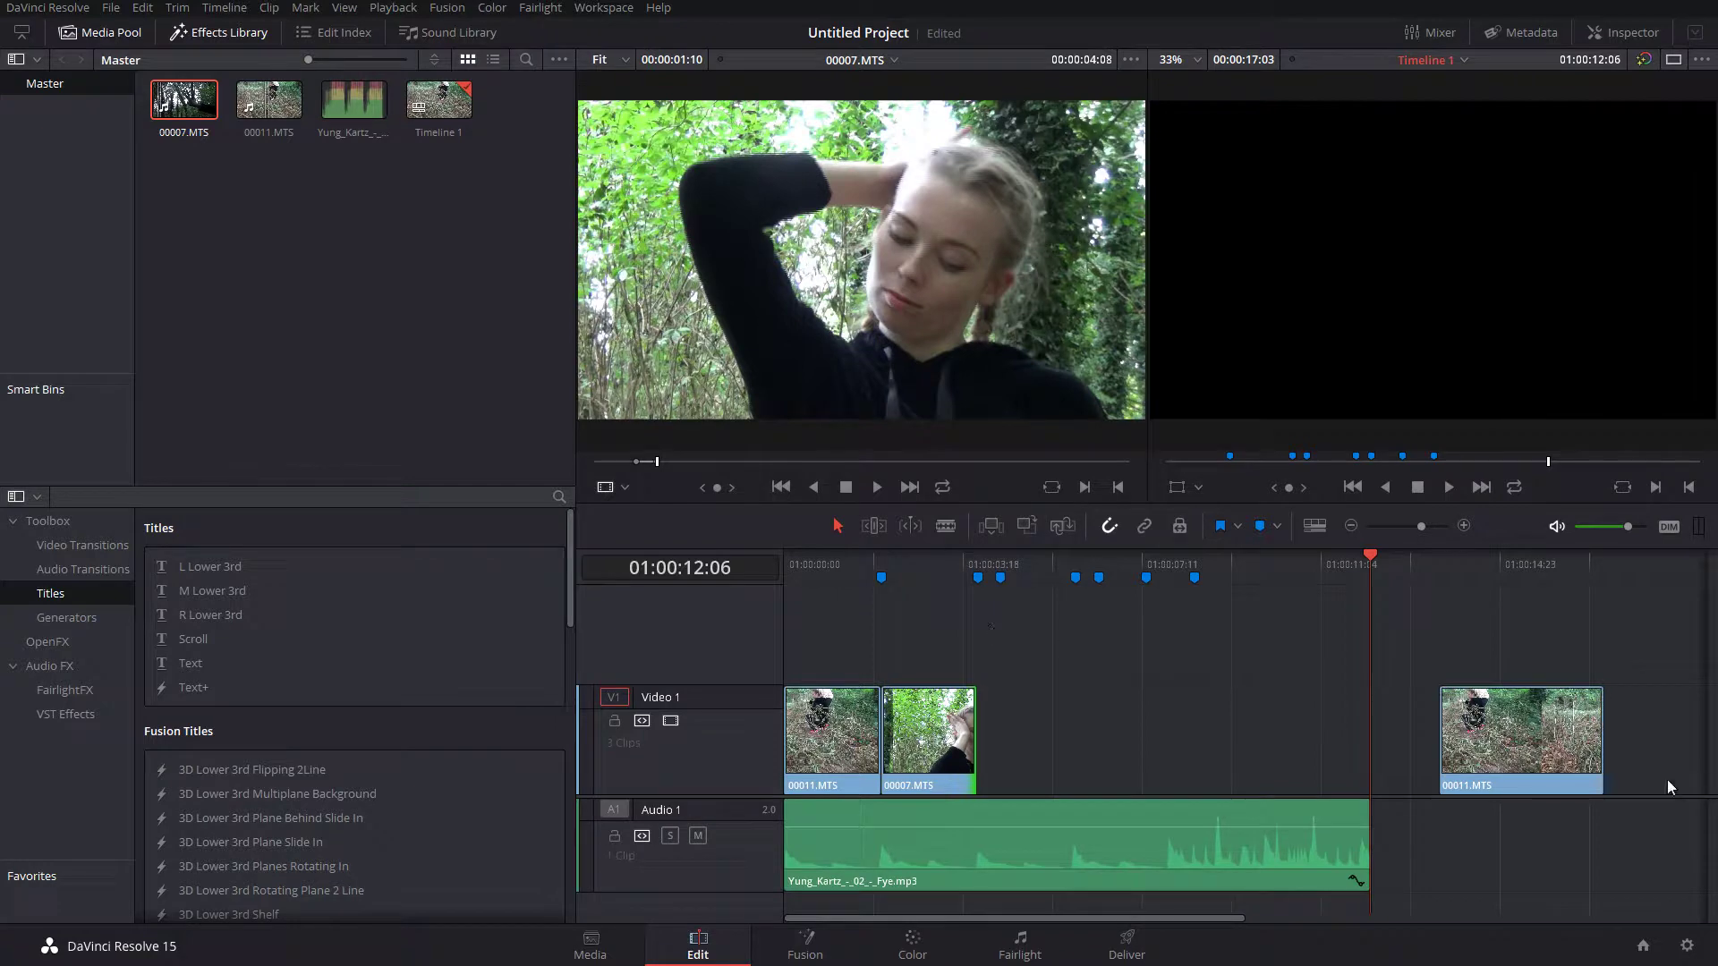
# - Move the remaining 00011.MTS clip behind the 00007.MTS clip and shorten it so it ends at the third marker
pyautogui.moveTo(1593, 729); pyautogui.dragTo(1001, 722)
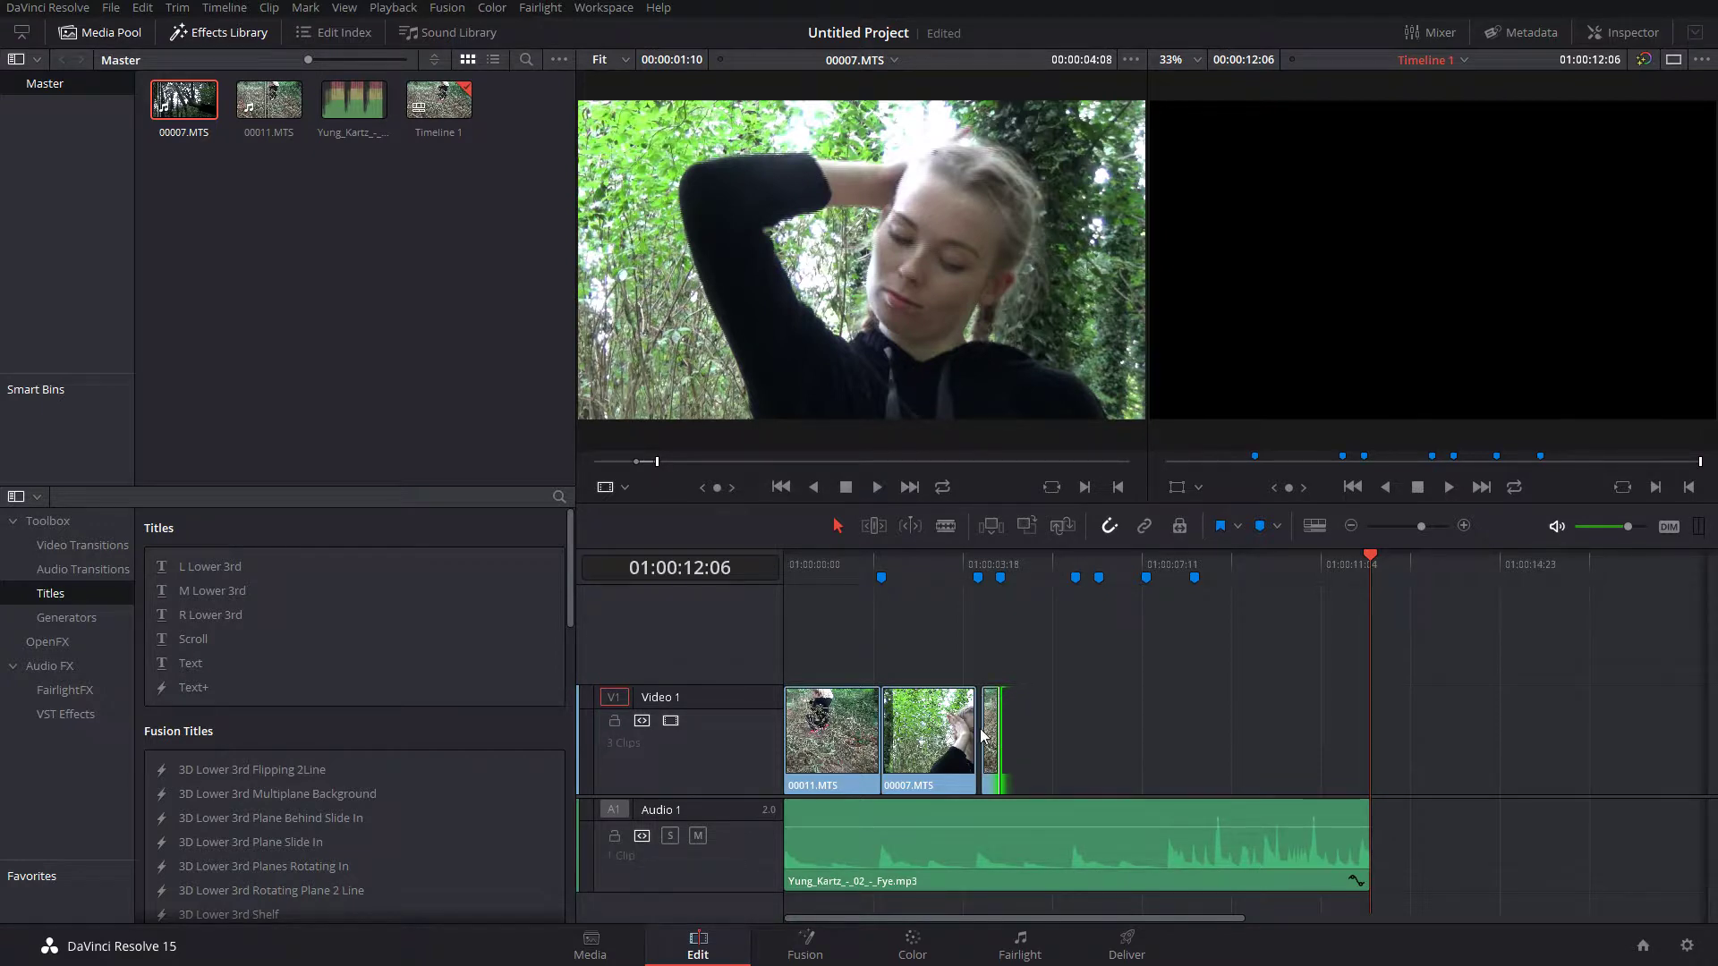
pyautogui.click(989, 742)
pyautogui.moveTo(988, 741); pyautogui.dragTo(992, 741)
pyautogui.moveTo(991, 730); pyautogui.dragTo(999, 733)
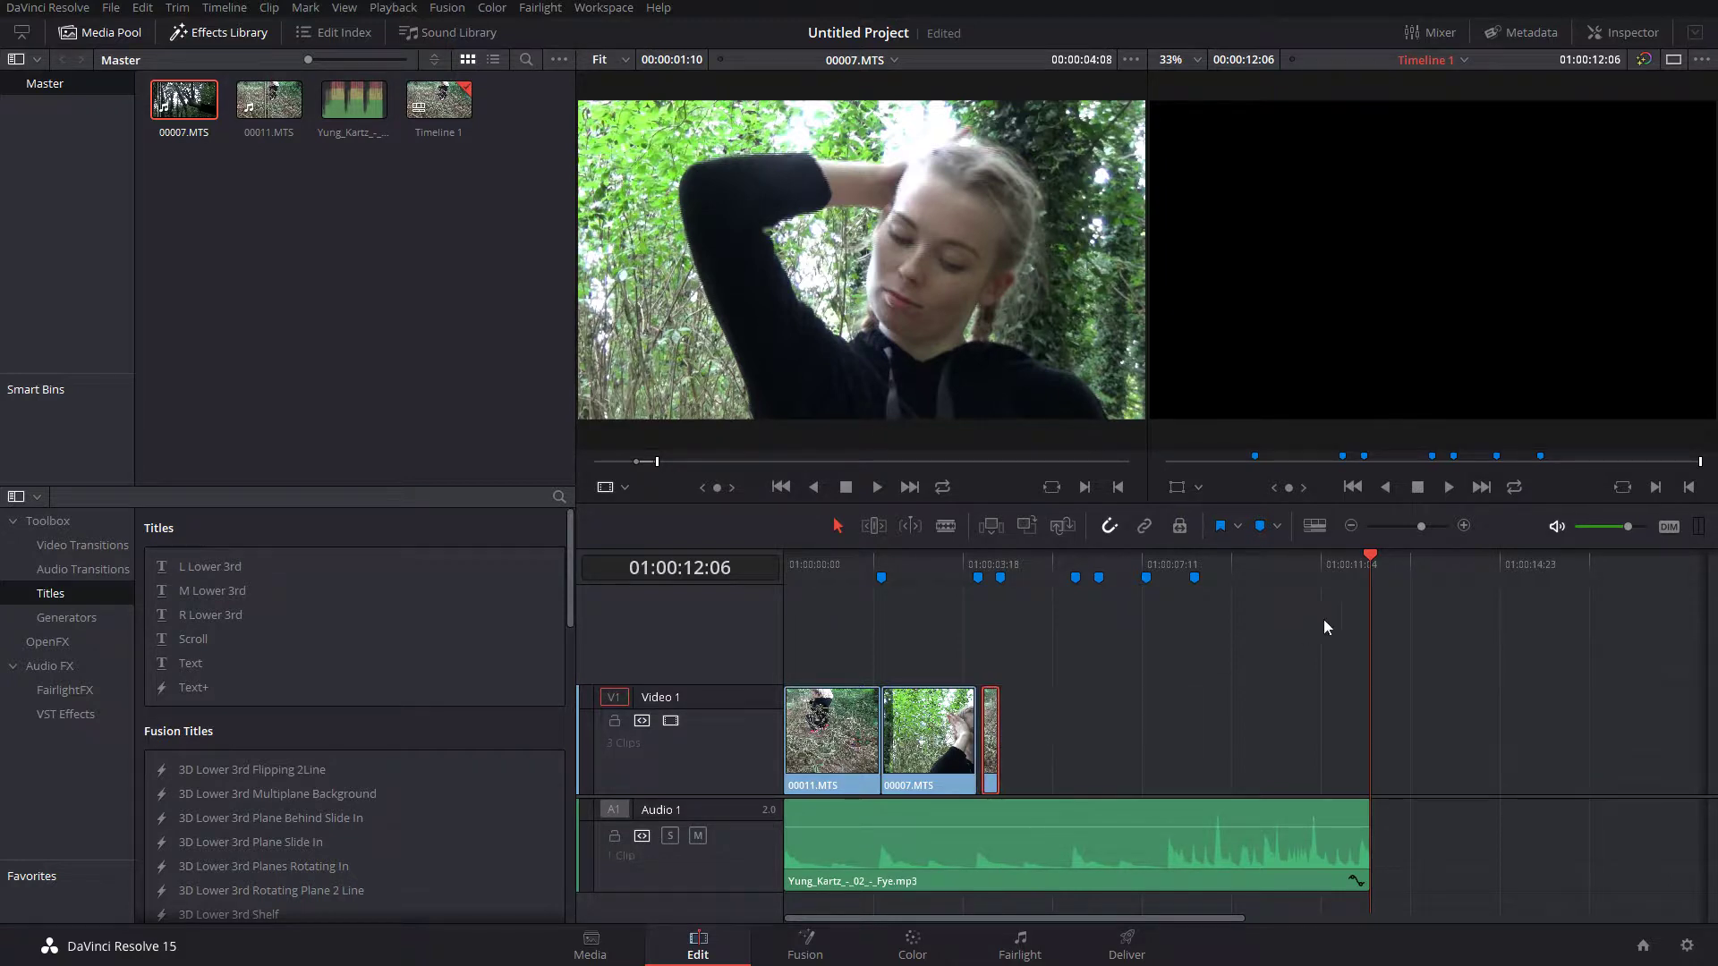
# - Close the small gap after the 00007.MTS clip by fitting the short 00011.MTS clip exactly between the second and third markers
pyautogui.click(987, 592)
pyautogui.click(990, 581)
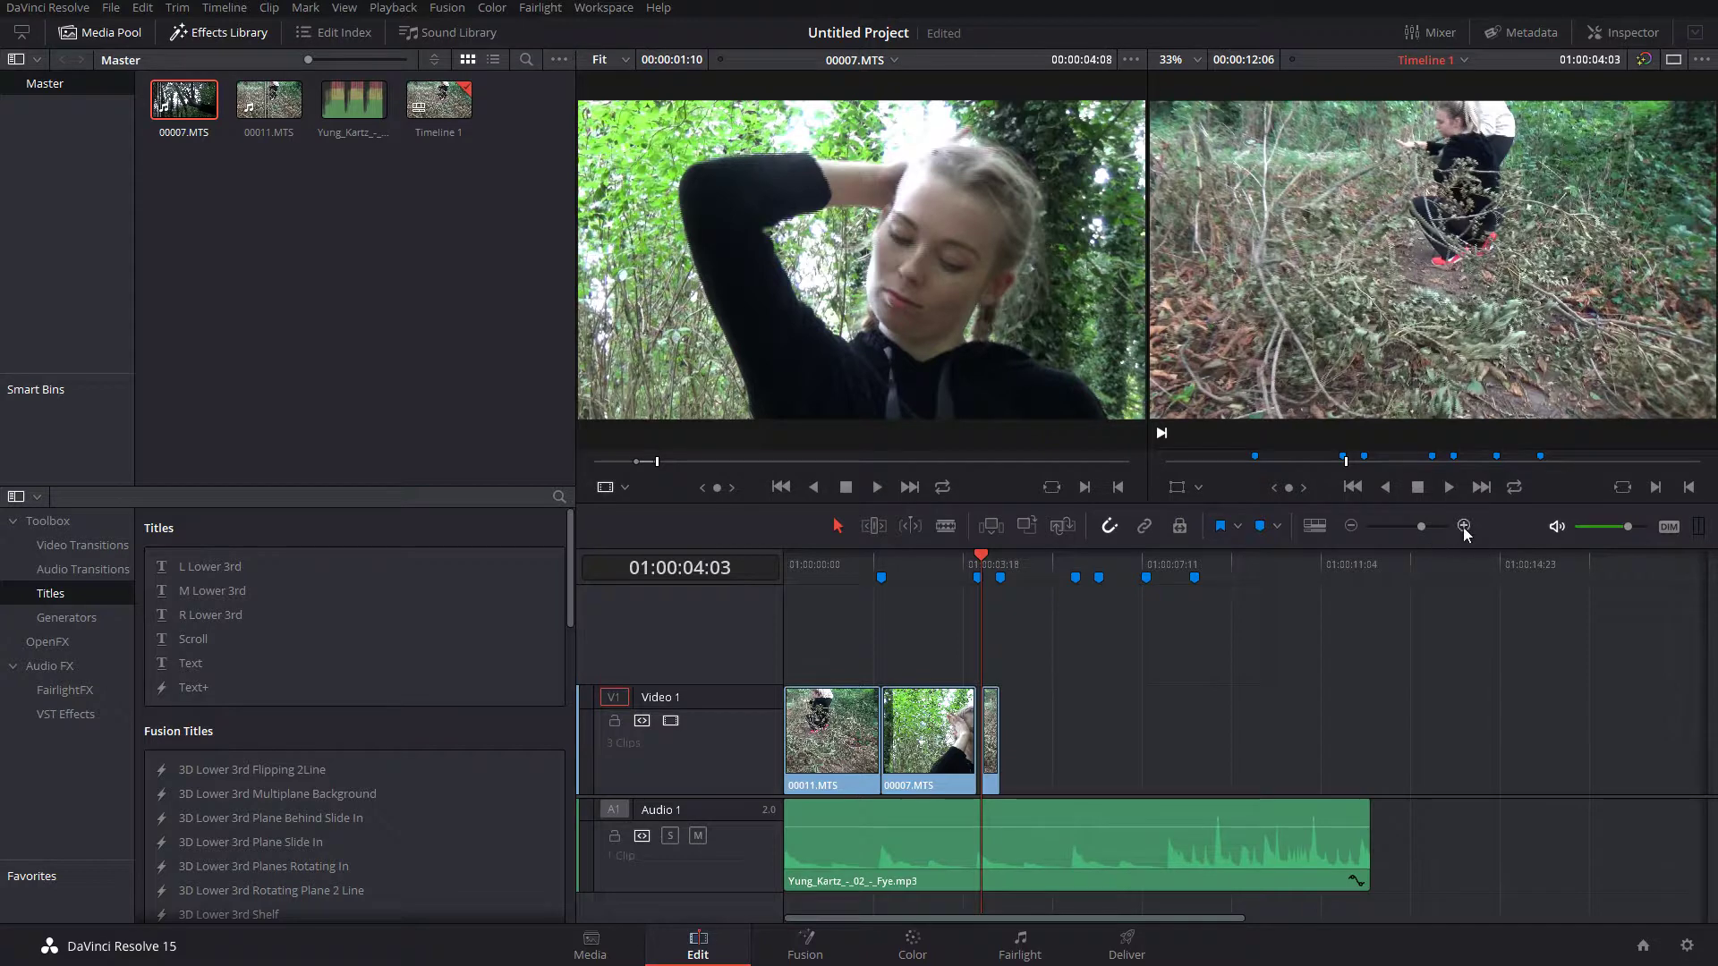
pyautogui.click(1464, 528)
pyautogui.click(1464, 528)
pyautogui.click(1463, 528)
pyautogui.click(1302, 721)
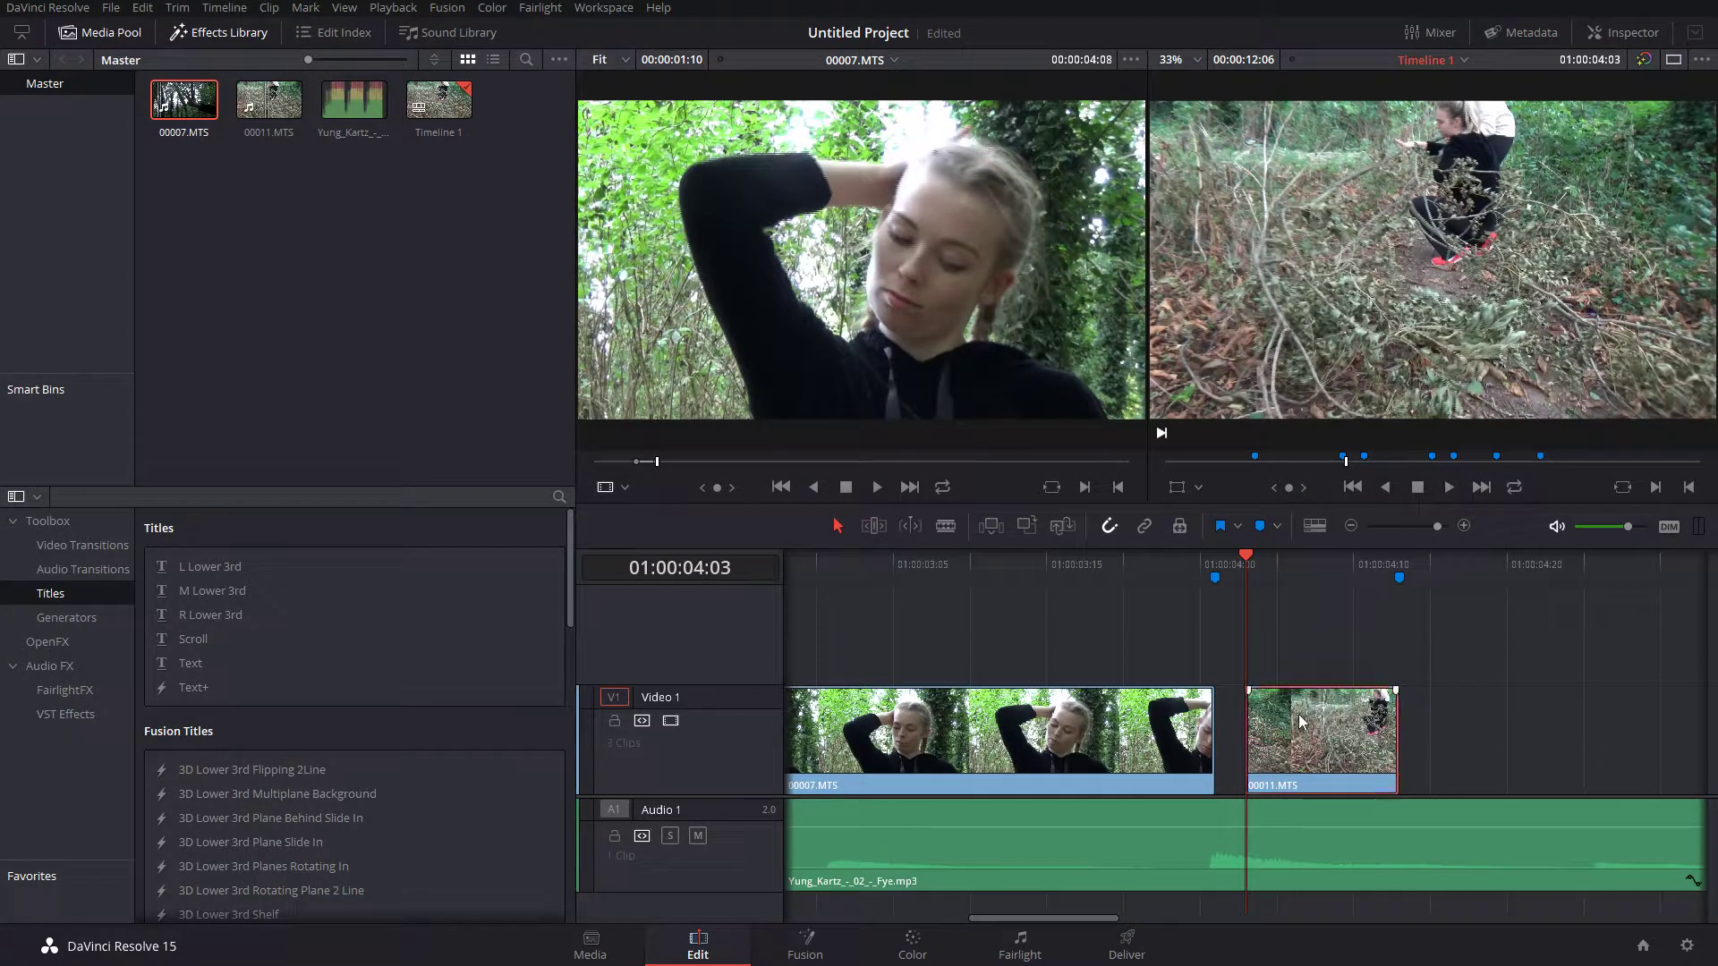
pyautogui.moveTo(1302, 721); pyautogui.dragTo(1395, 736)
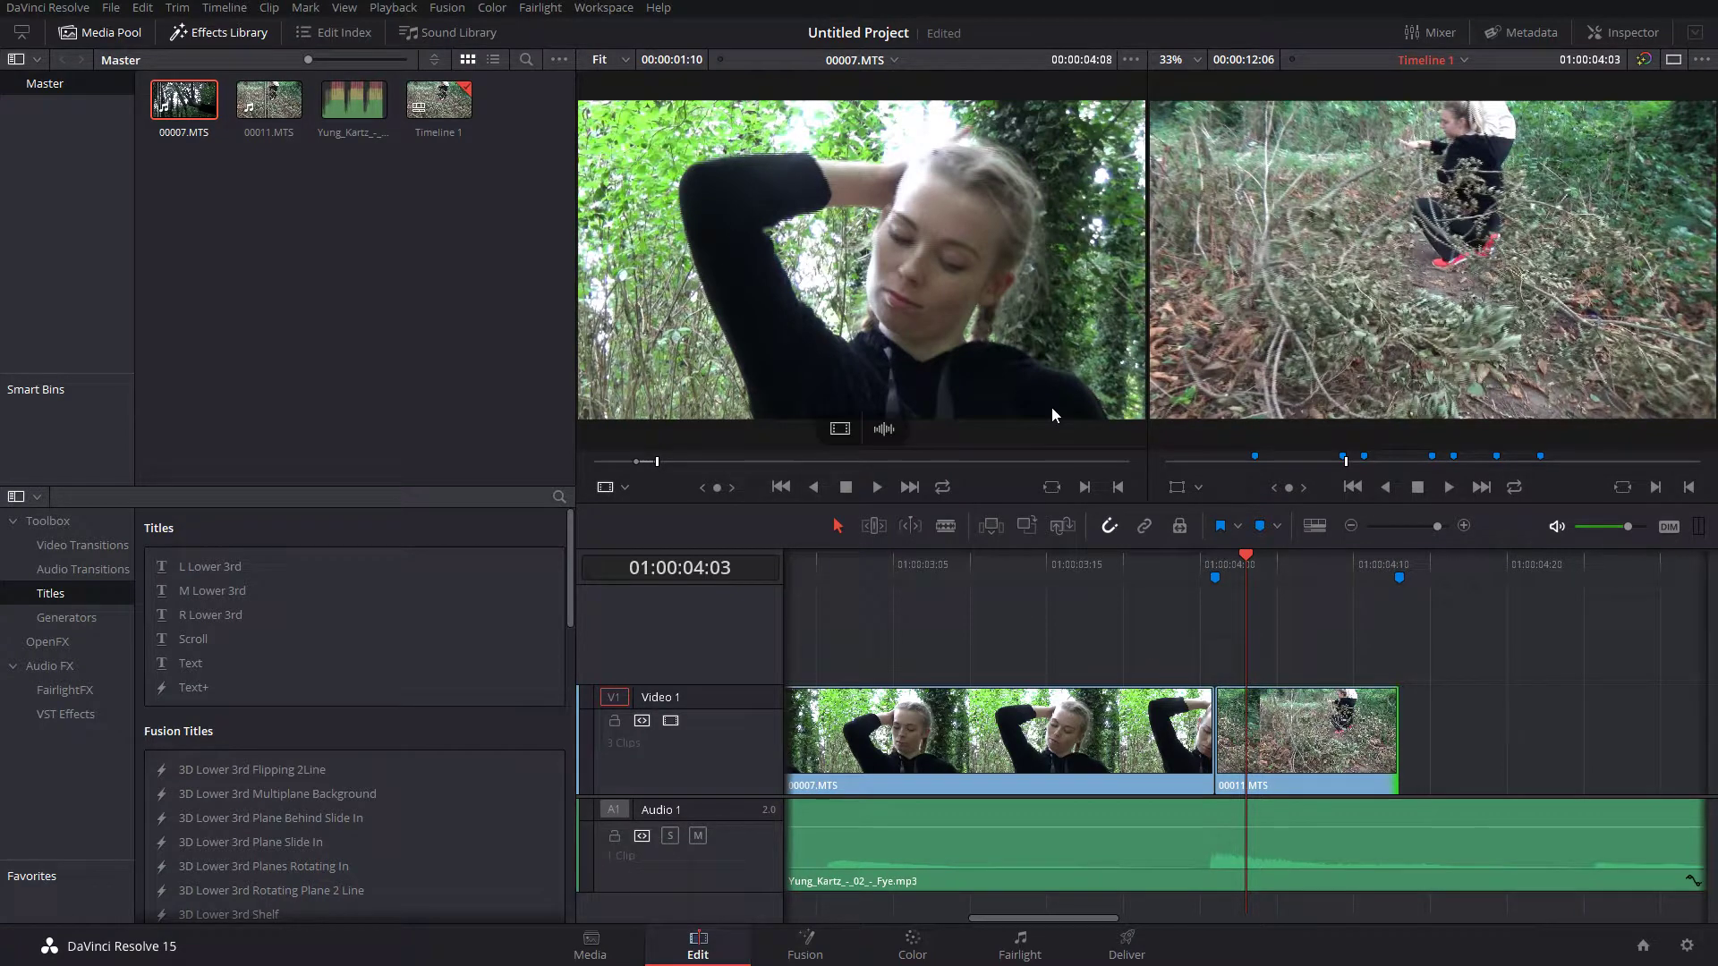
# - Set a new in point at 00:00:53:04 in 00011.MTS and place that section on Video 1 starting at the third marker
pyautogui.click(268, 98)
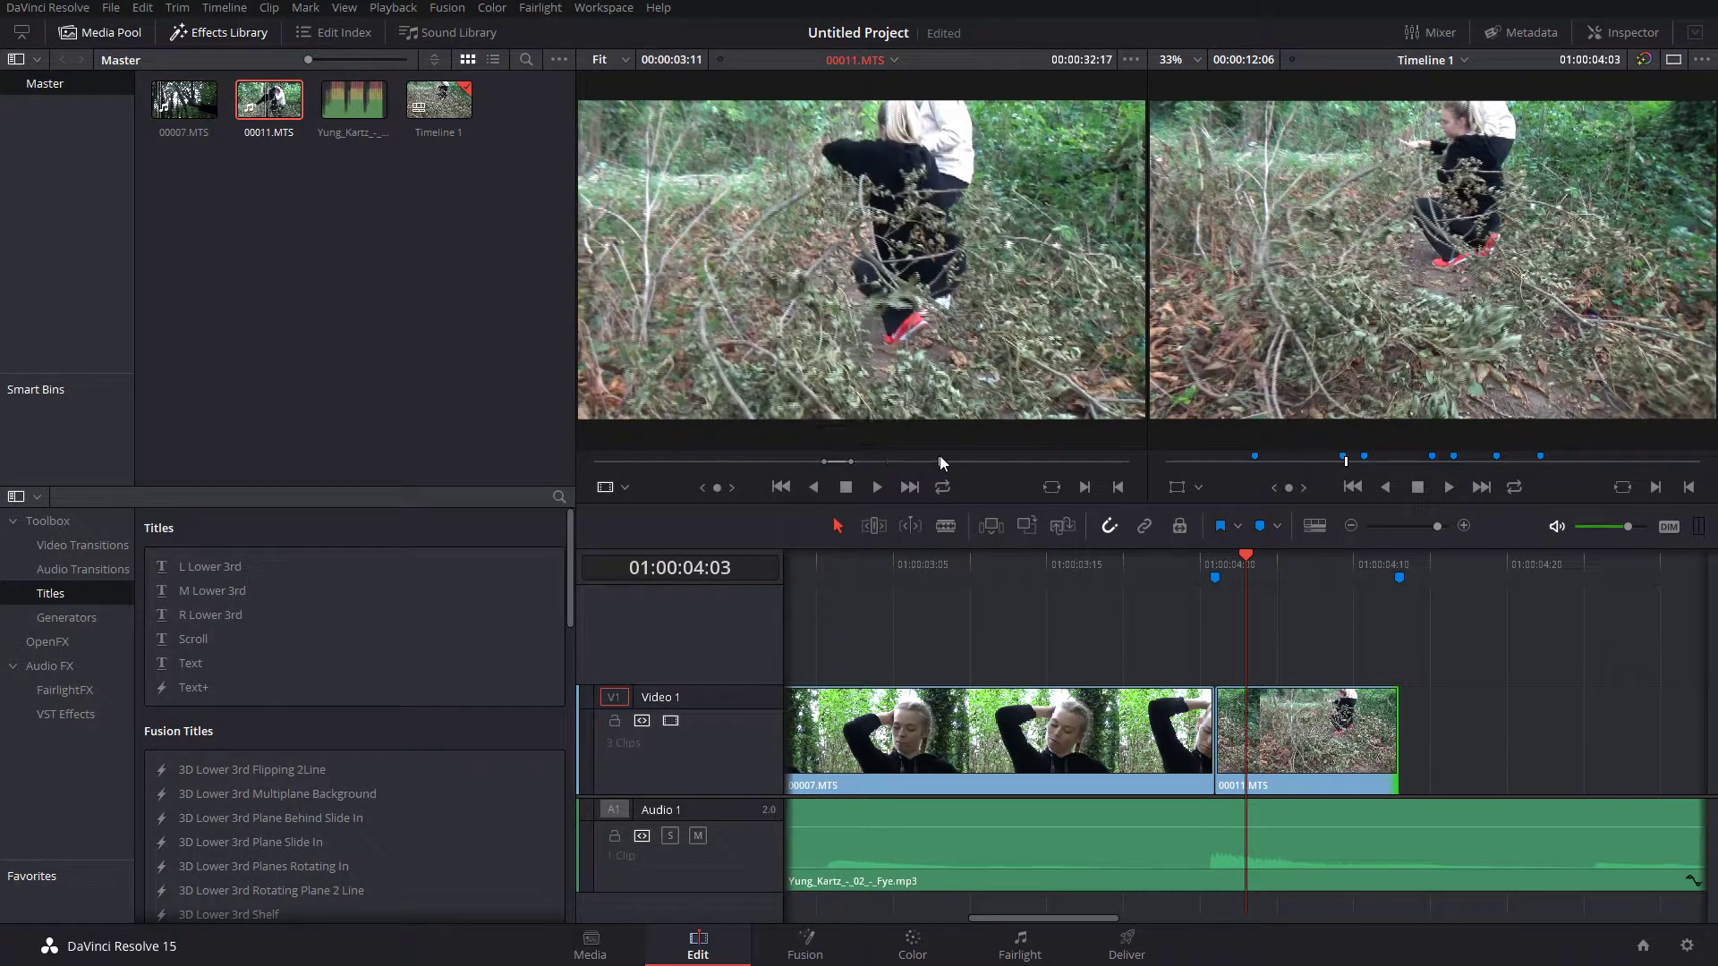
pyautogui.moveTo(940, 462); pyautogui.dragTo(1009, 462)
pyautogui.moveTo(967, 329)
pyautogui.mouseDown()
pyautogui.moveTo(1025, 392)
pyautogui.moveTo(1449, 626)
pyautogui.moveTo(1440, 705)
pyautogui.moveTo(1415, 722)
pyautogui.mouseUp()
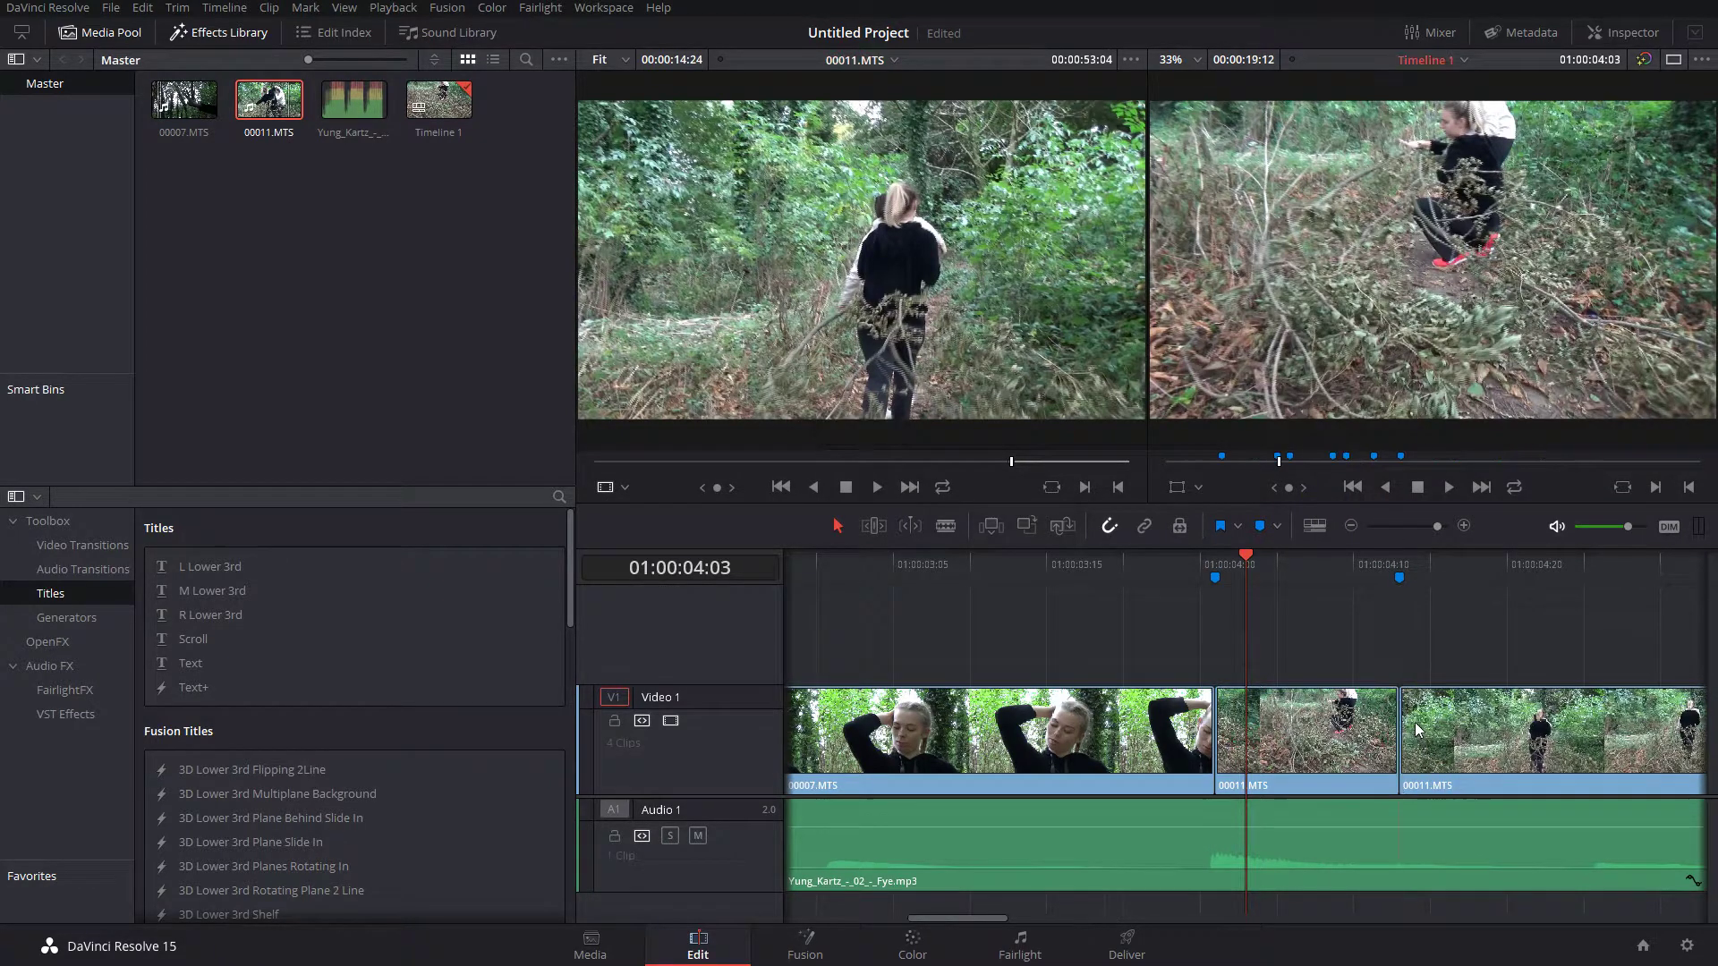
# - Trim the end of the newly added 00011.MTS clip back to the fourth marker
pyautogui.moveTo(990, 919); pyautogui.dragTo(1038, 922)
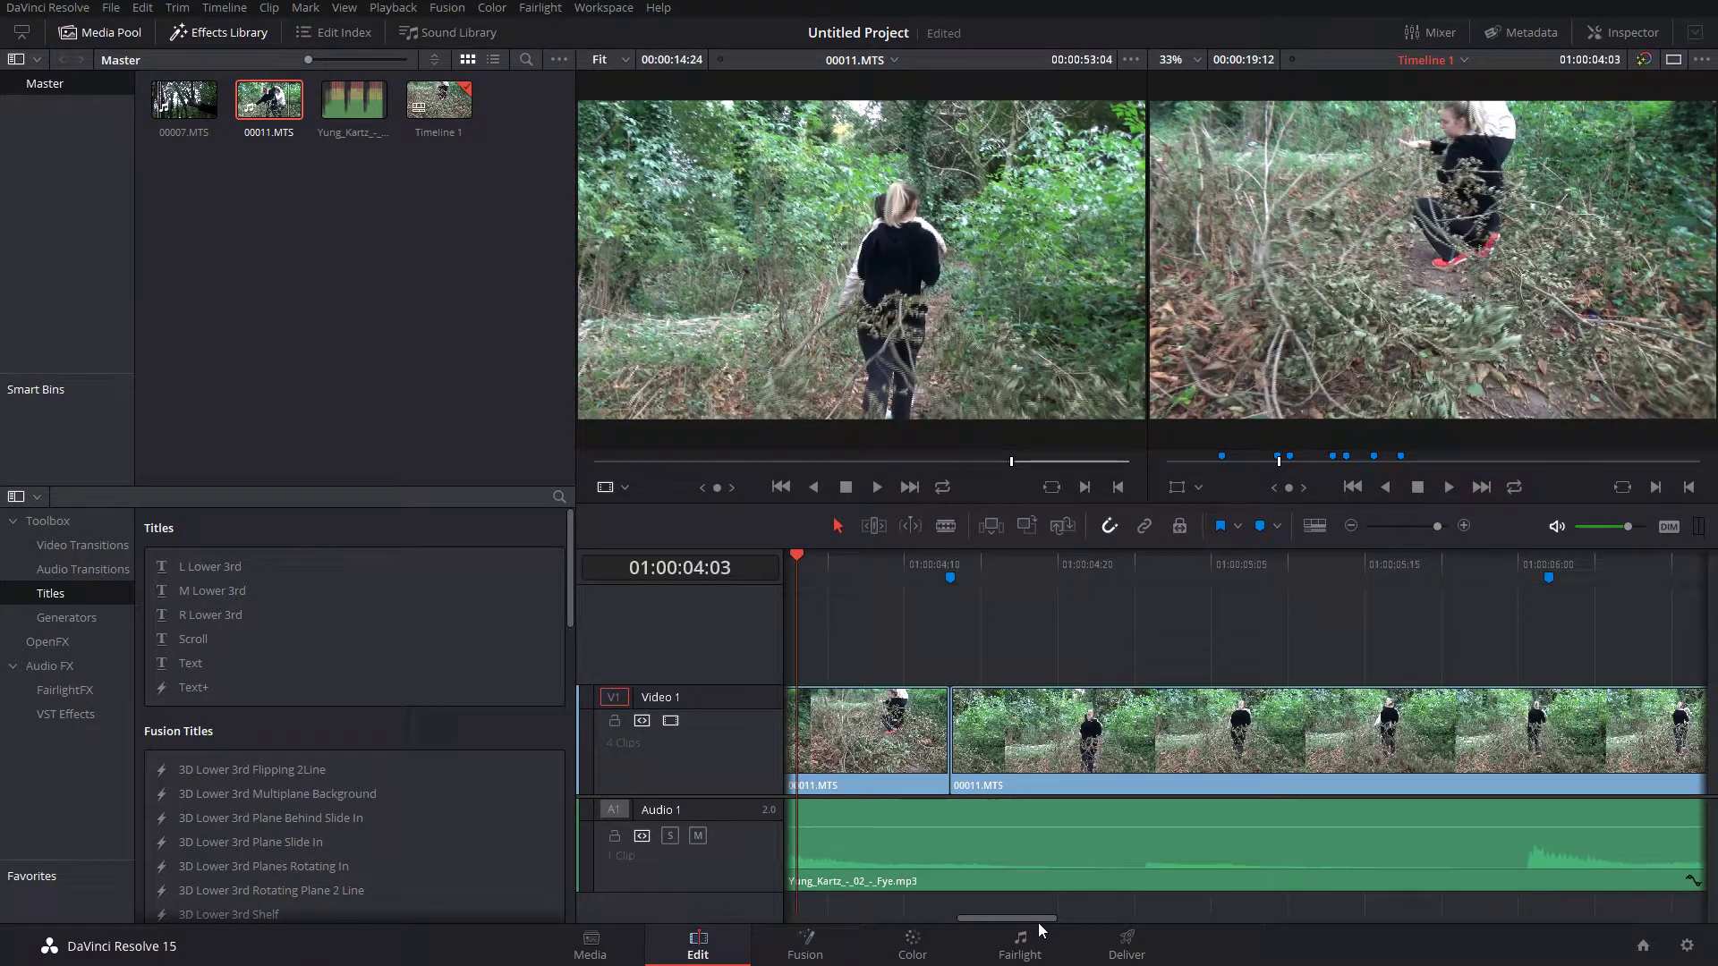
pyautogui.click(1352, 527)
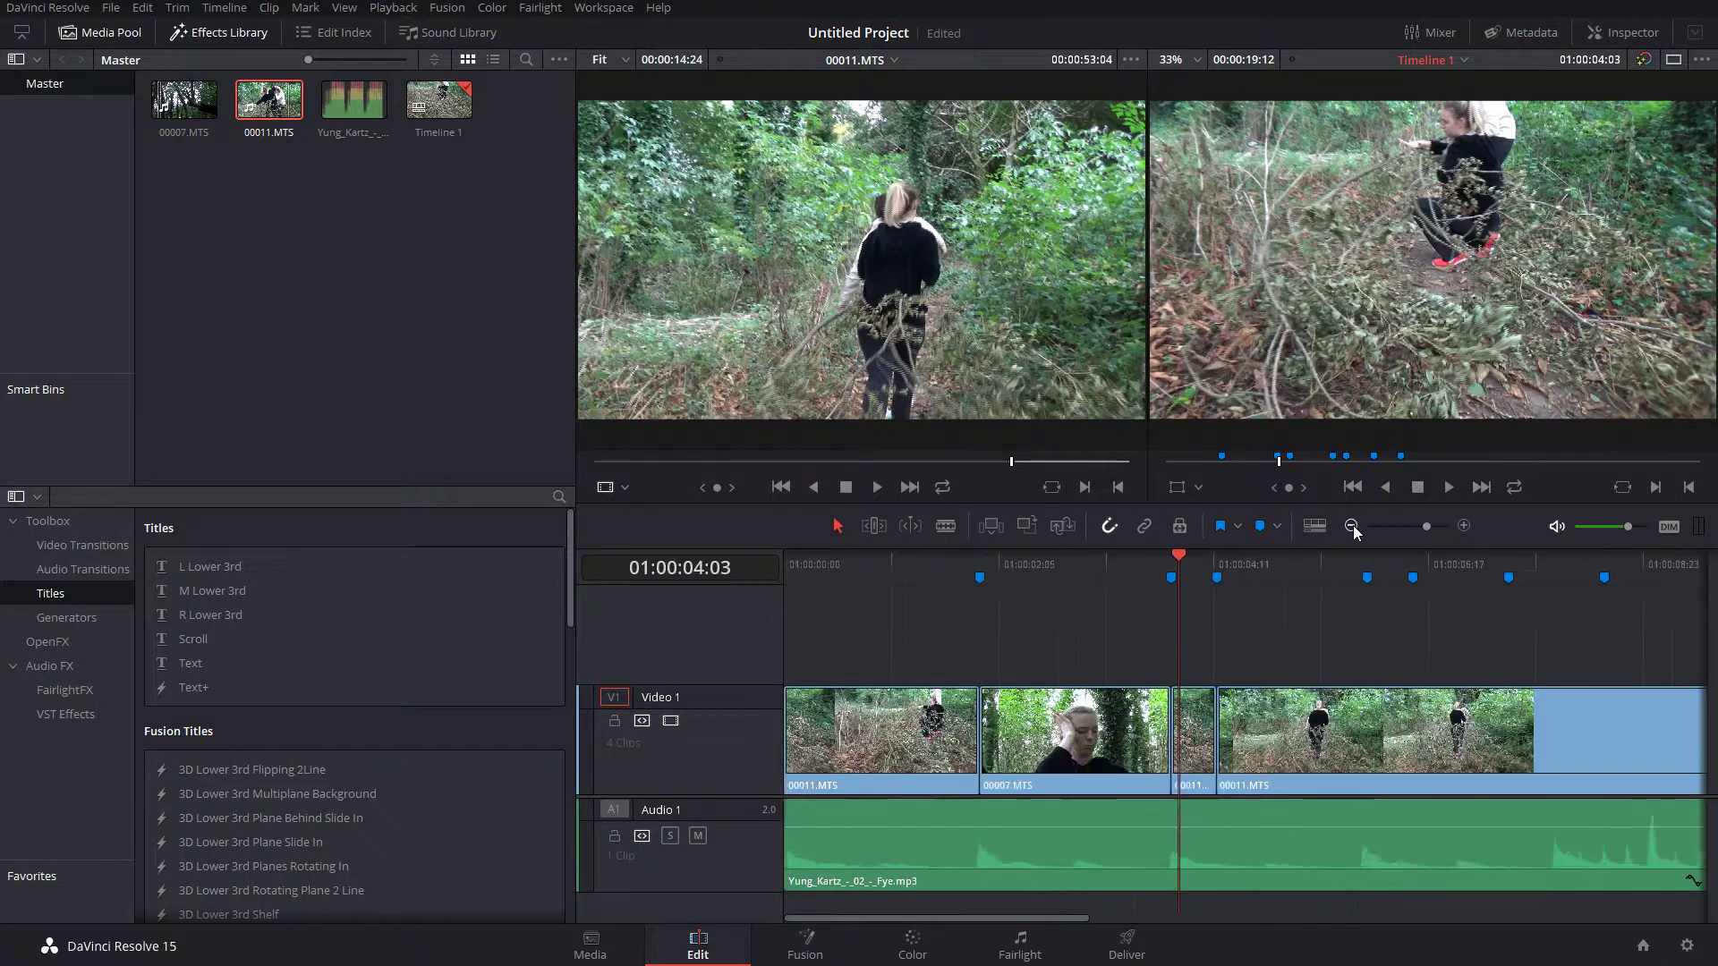
pyautogui.click(1351, 527)
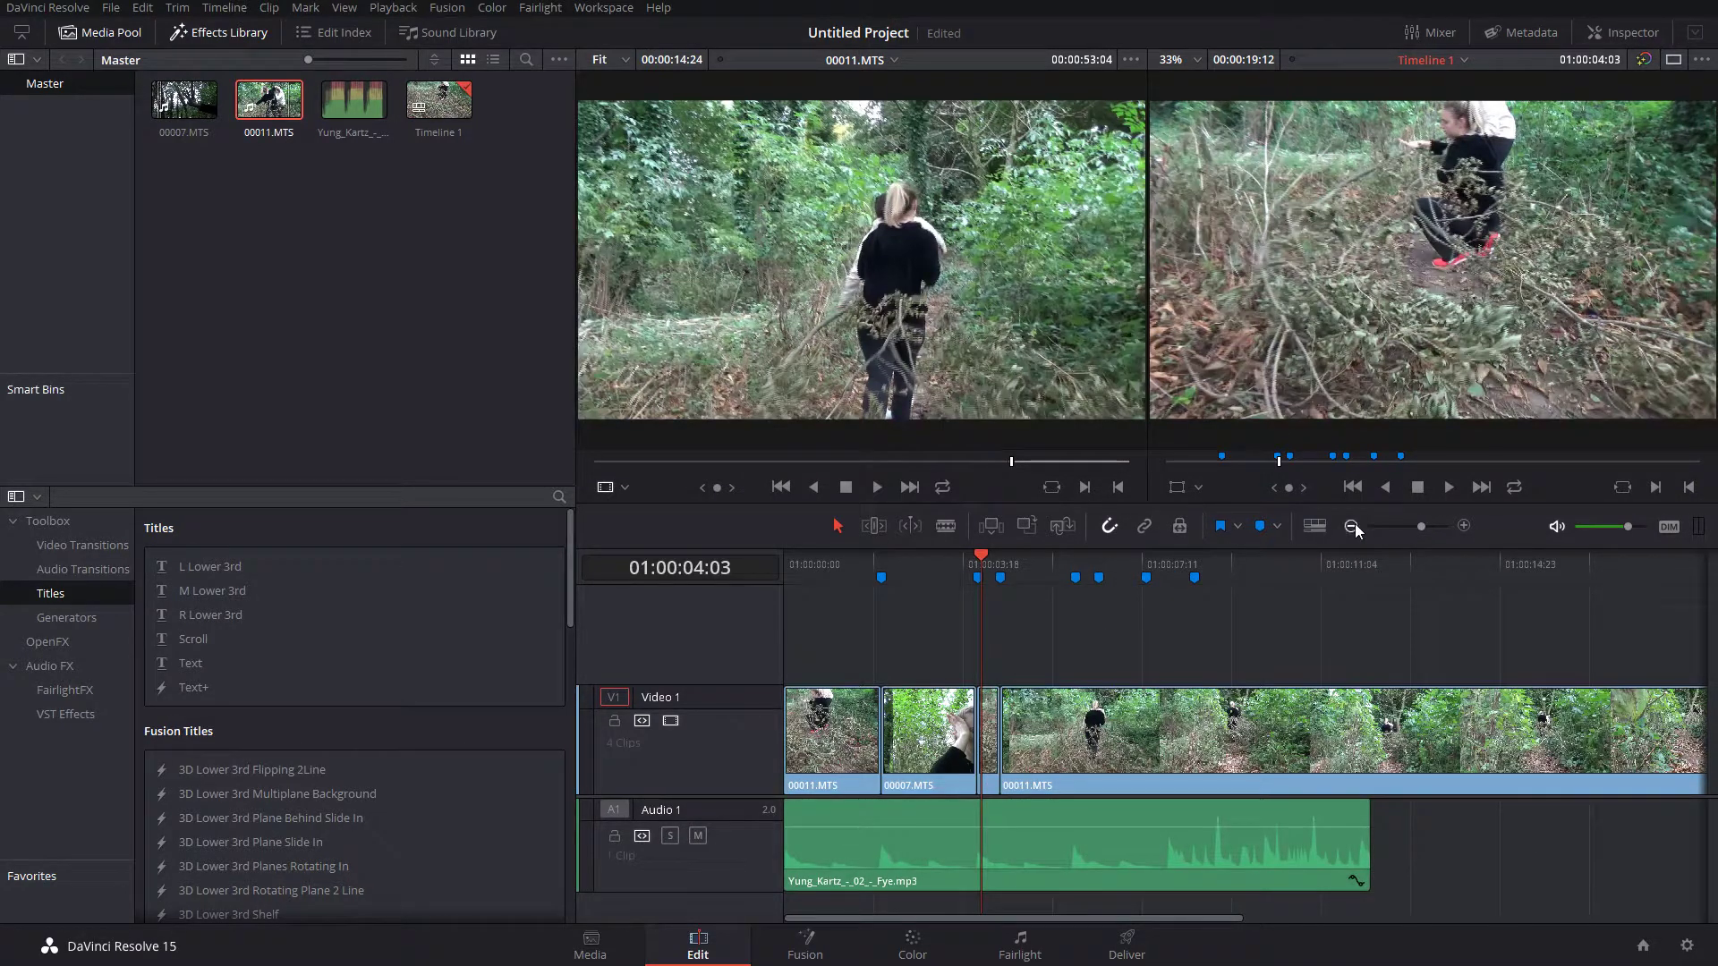
pyautogui.click(1352, 527)
pyautogui.moveTo(1251, 726); pyautogui.dragTo(926, 689)
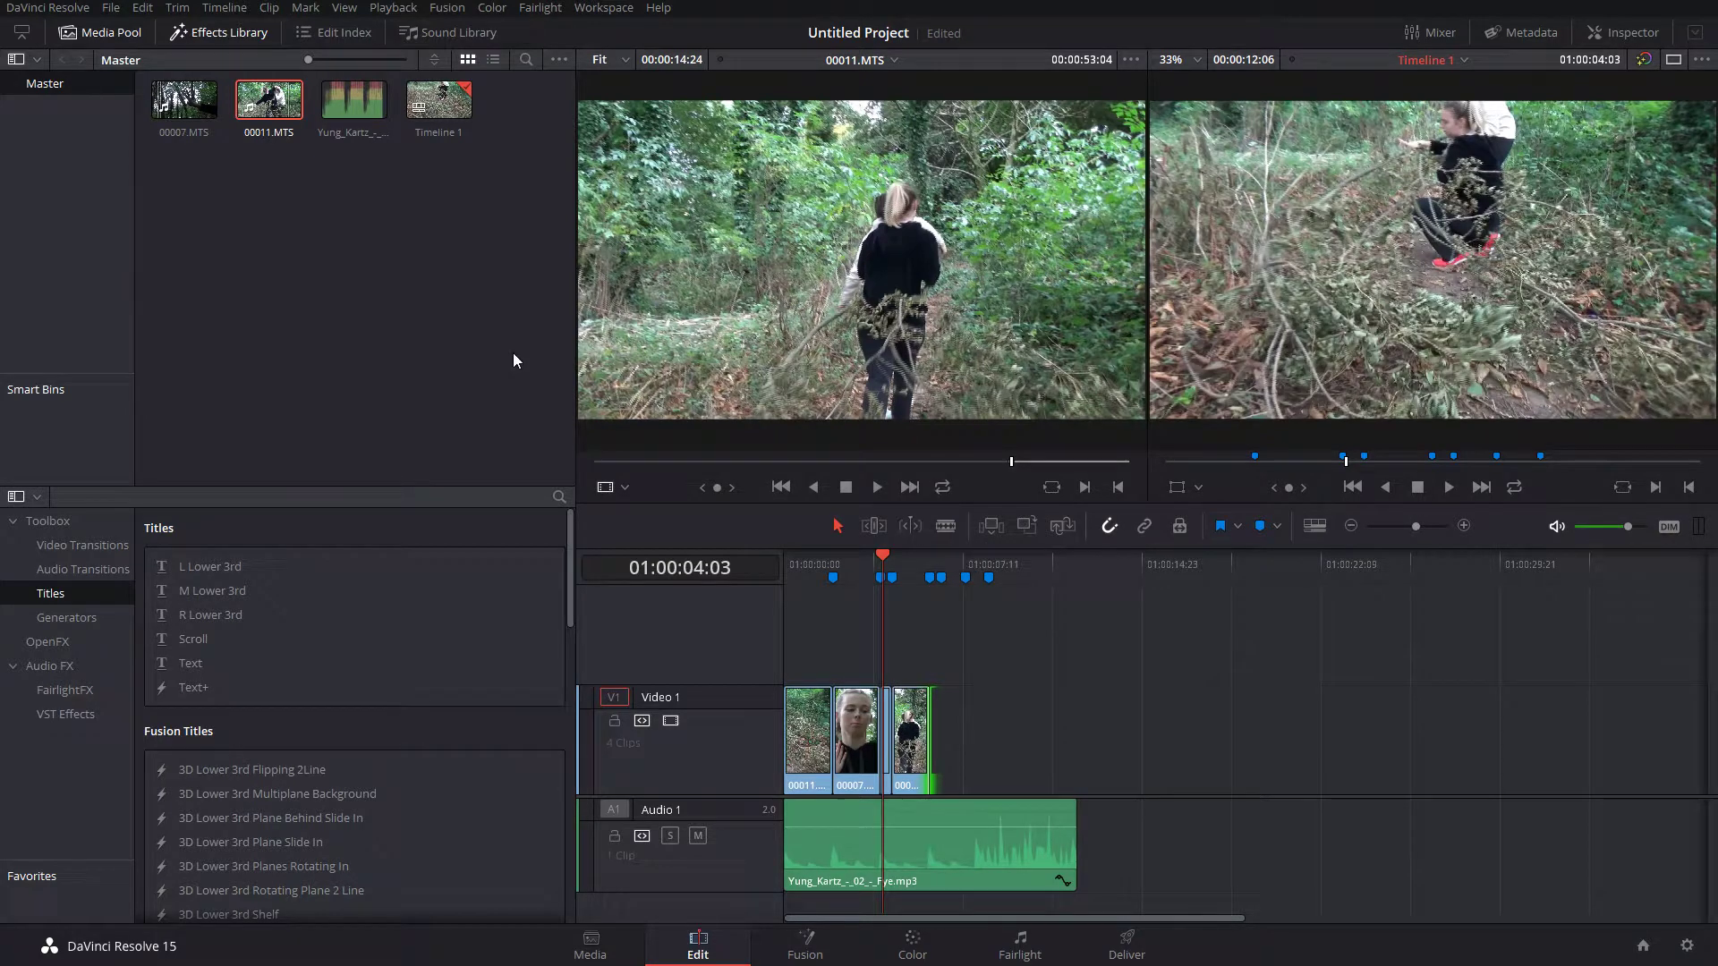
# - Mark 00007.MTS from 00:00:26:18 to 00:00:29:00 and place that section on Video 1 just after the fourth marker
pyautogui.moveTo(184, 100); pyautogui.dragTo(732, 325)
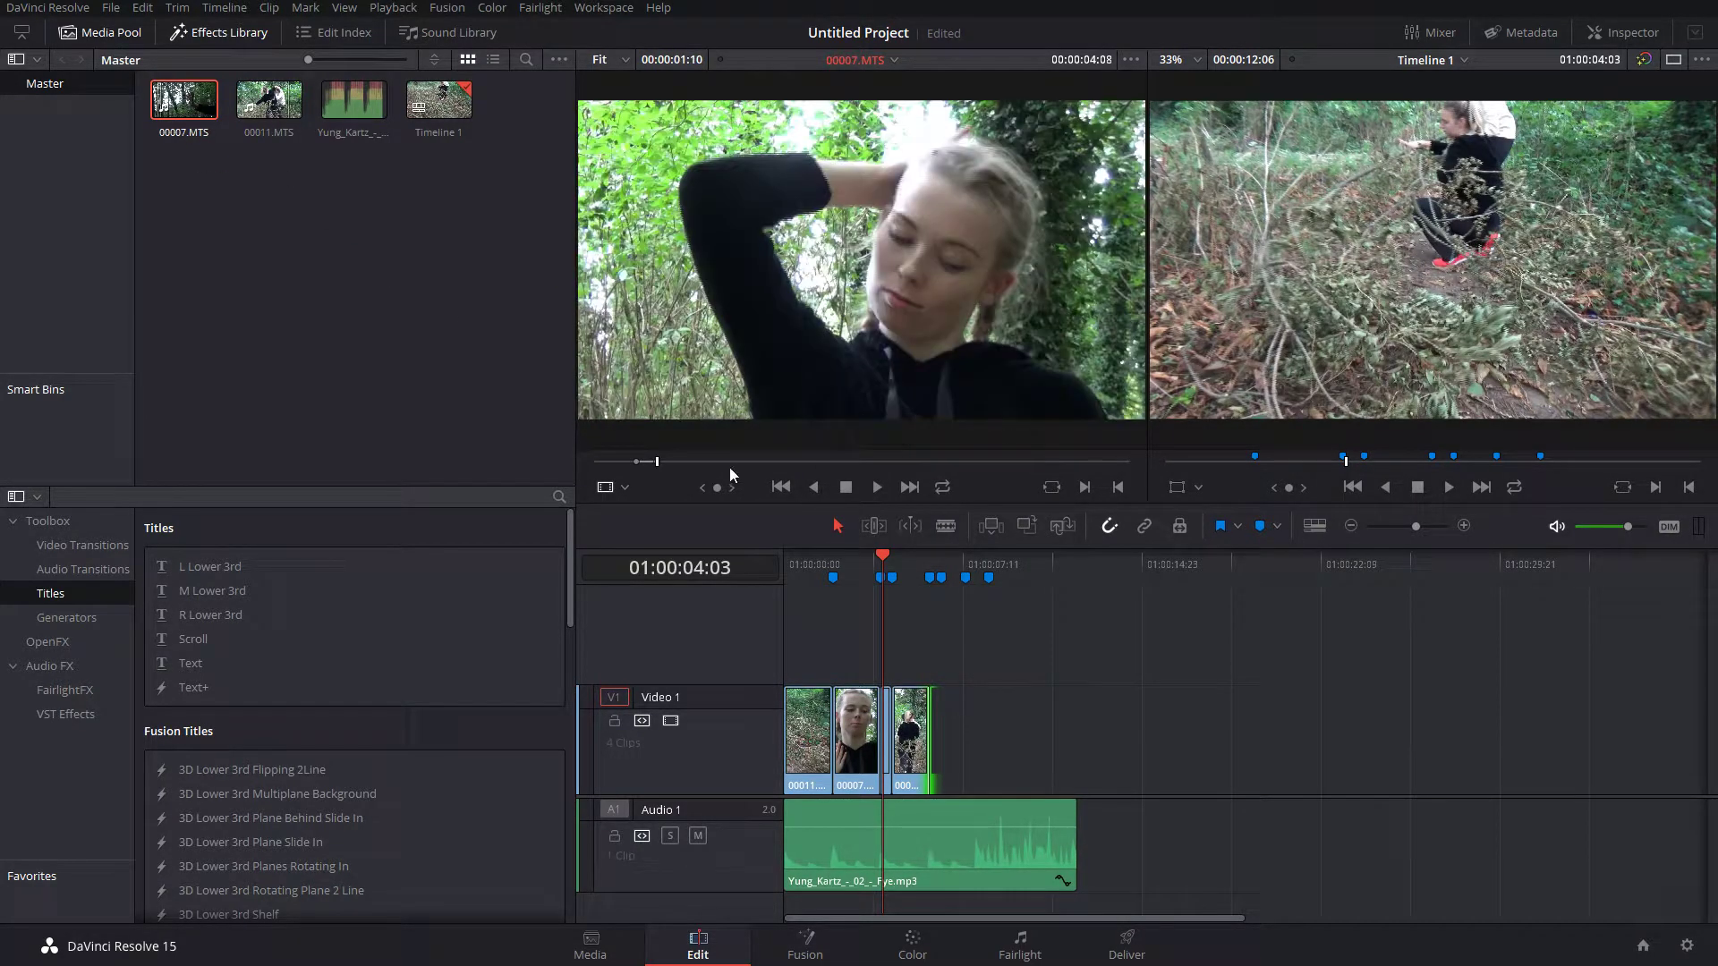
pyautogui.moveTo(728, 467); pyautogui.dragTo(981, 466)
pyautogui.click(1084, 489)
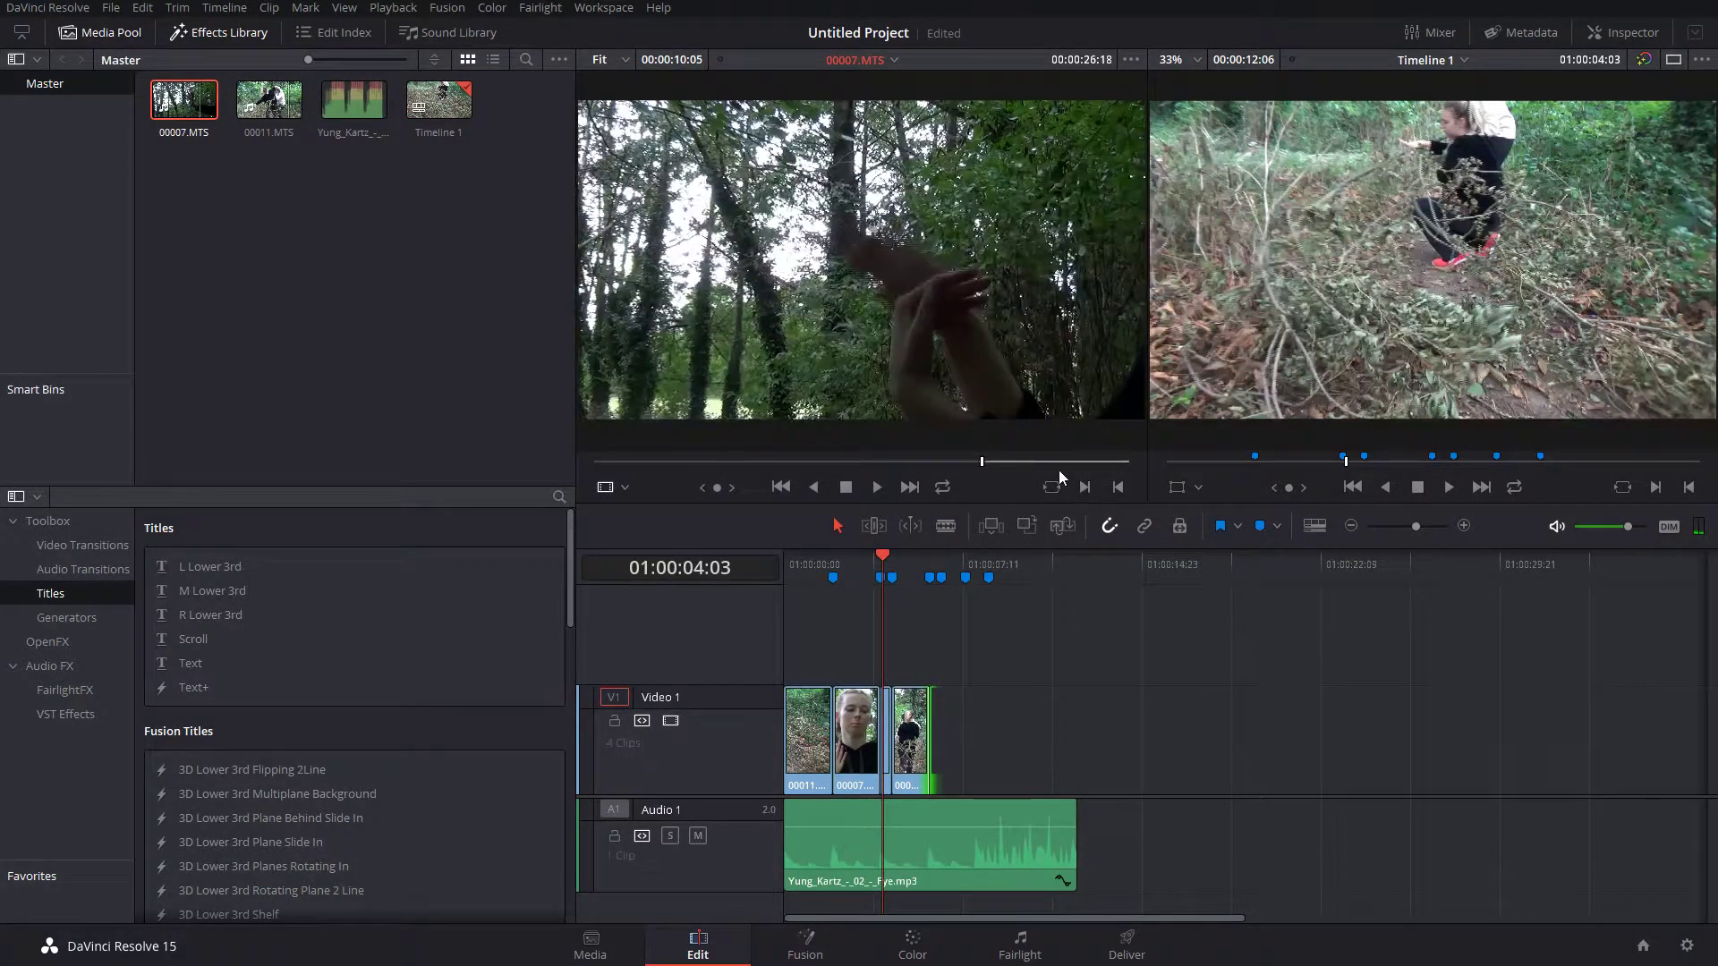
pyautogui.click(1118, 489)
pyautogui.moveTo(859, 394); pyautogui.dragTo(947, 734)
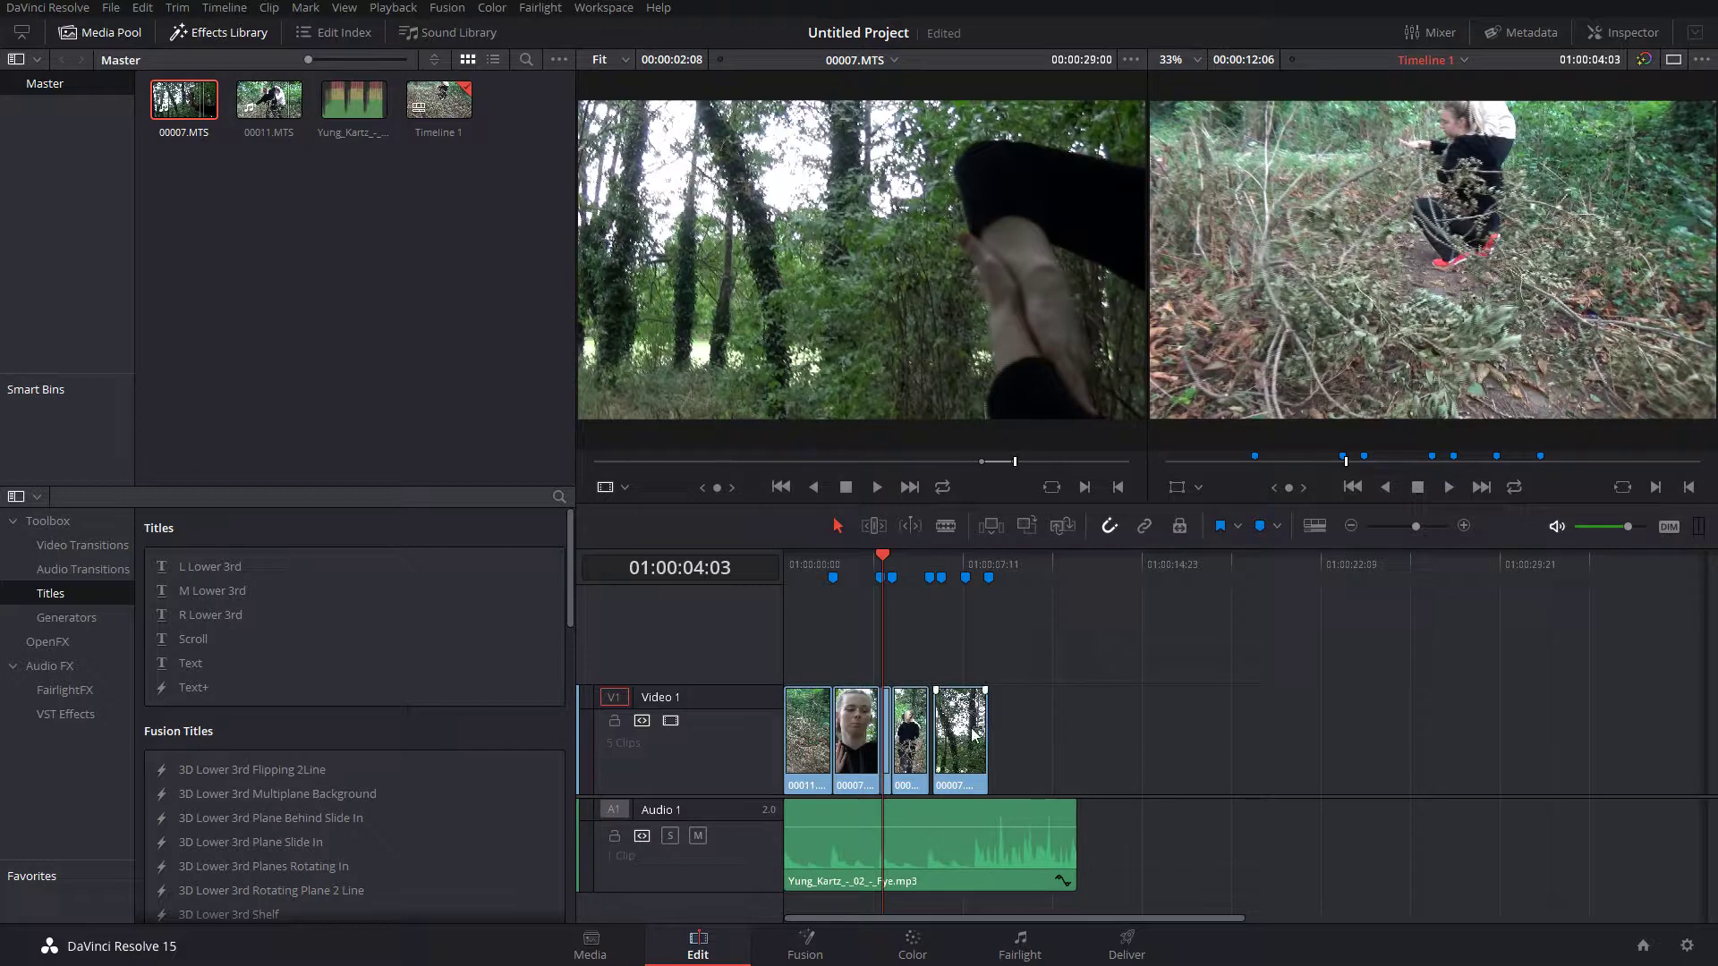
# - Move the last 00007.MTS clip against the preceding clip and trim its end to the fifth marker at 01:00:06:14
pyautogui.click(940, 577)
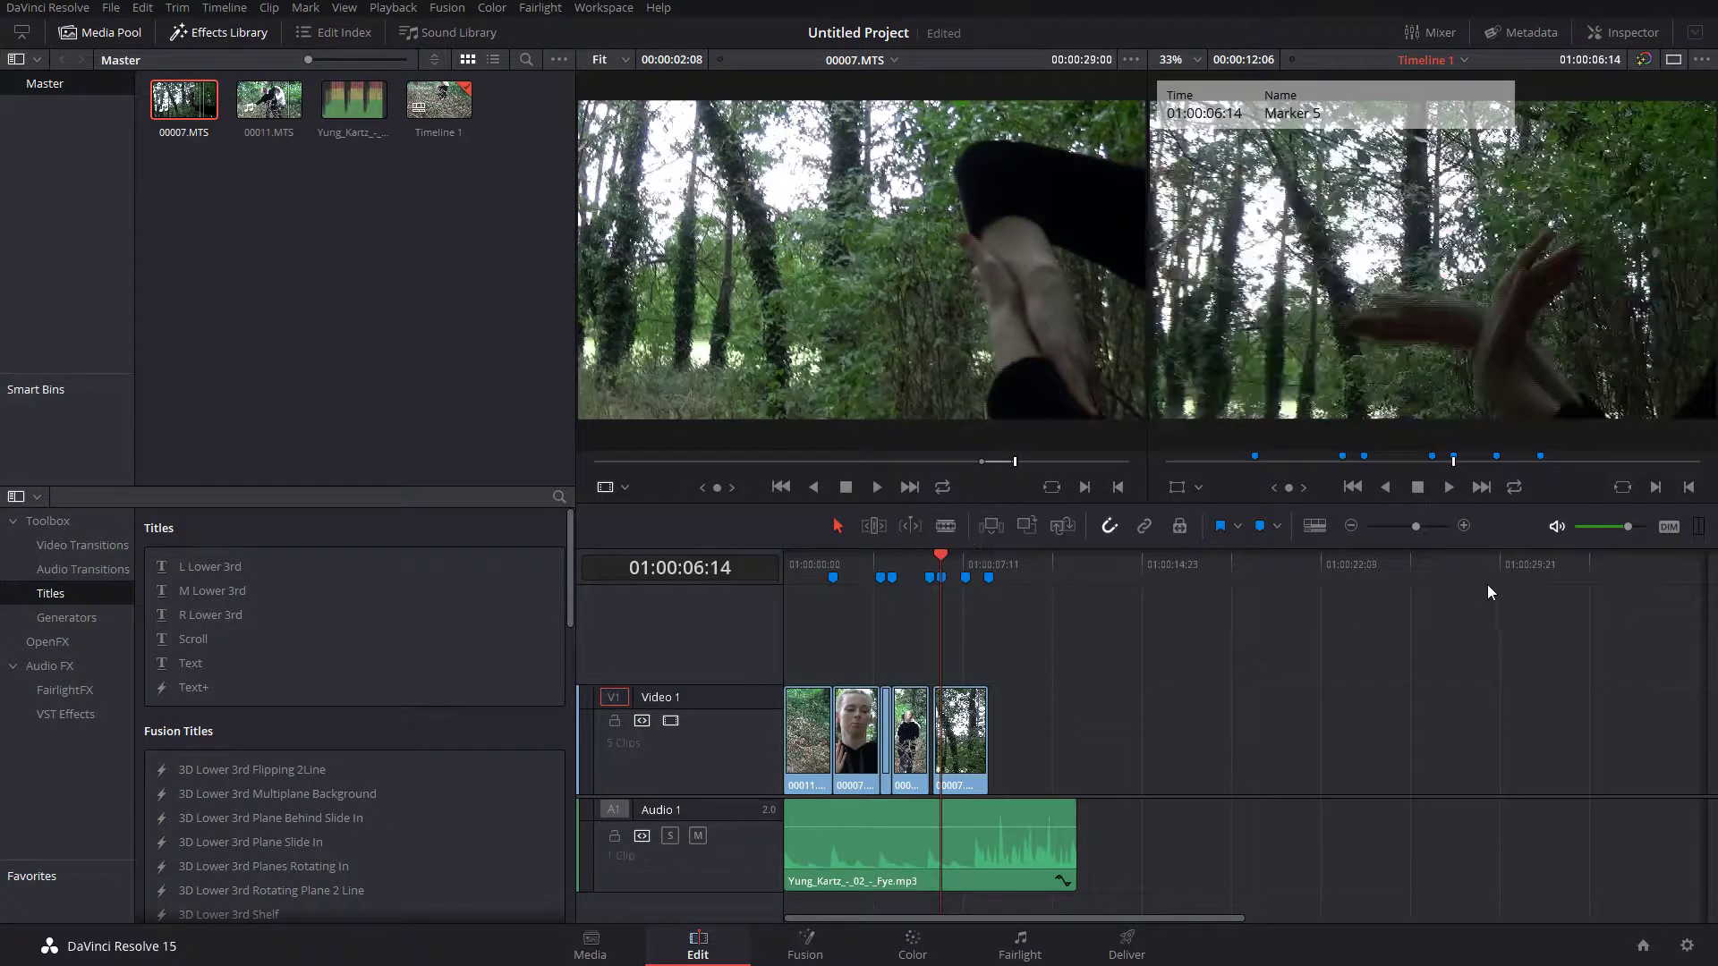
pyautogui.click(1463, 526)
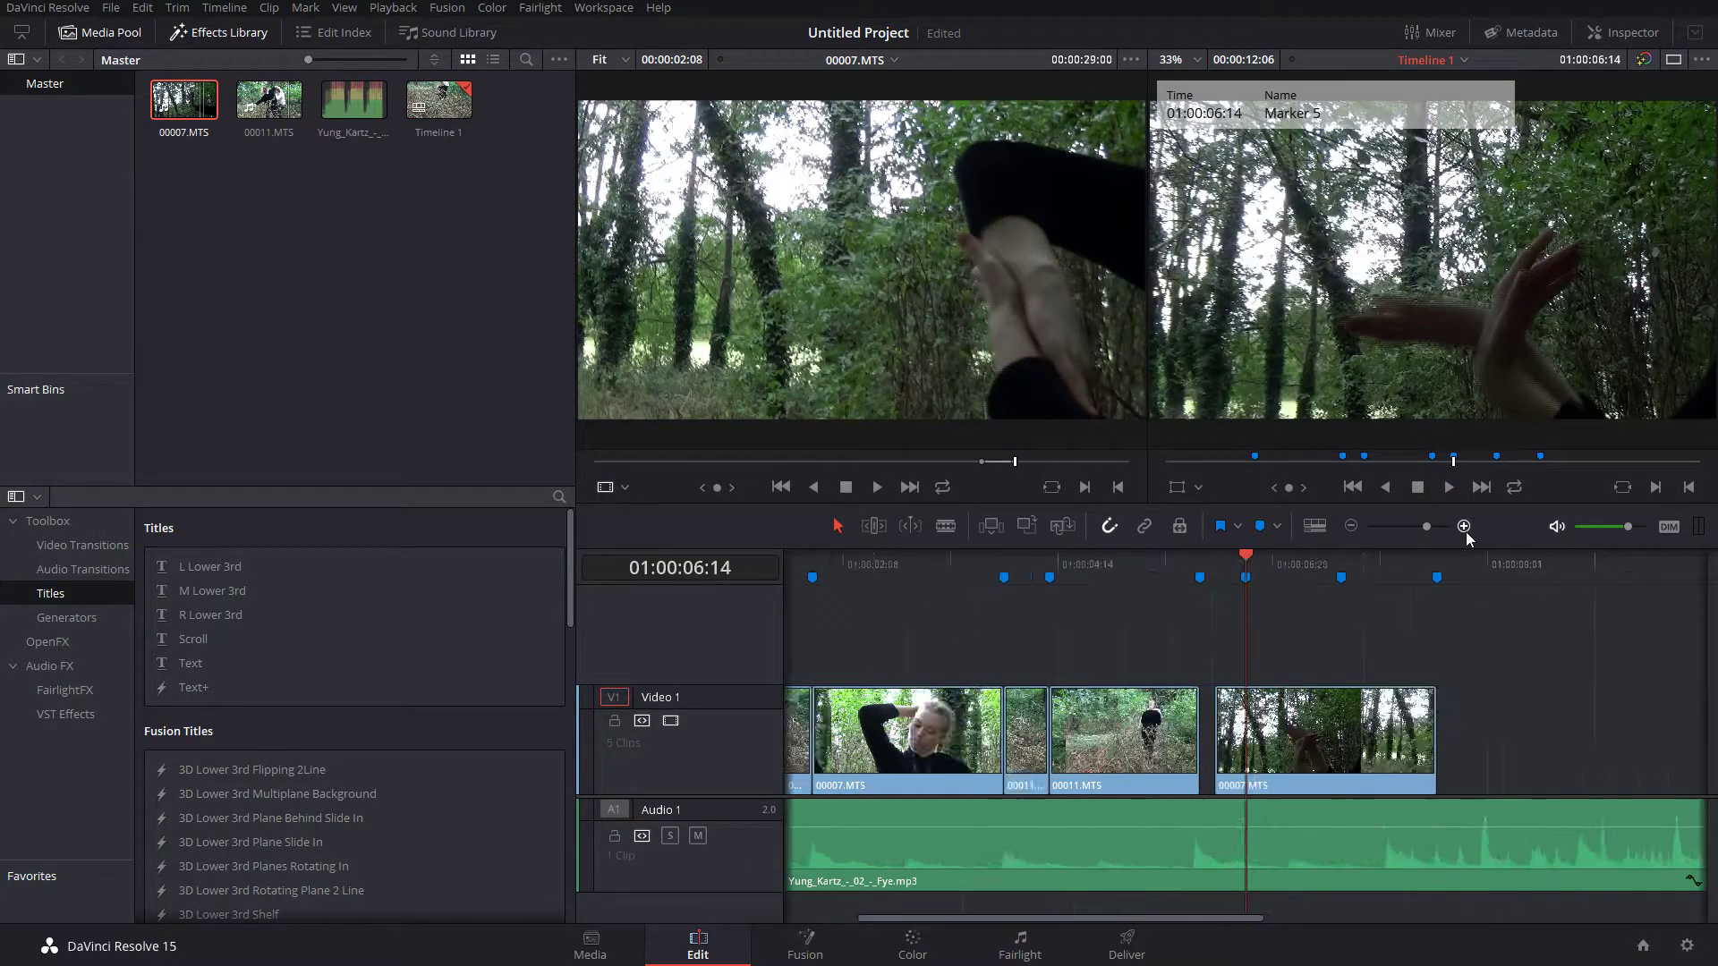
pyautogui.click(1325, 762)
pyautogui.moveTo(1325, 762); pyautogui.dragTo(1317, 756)
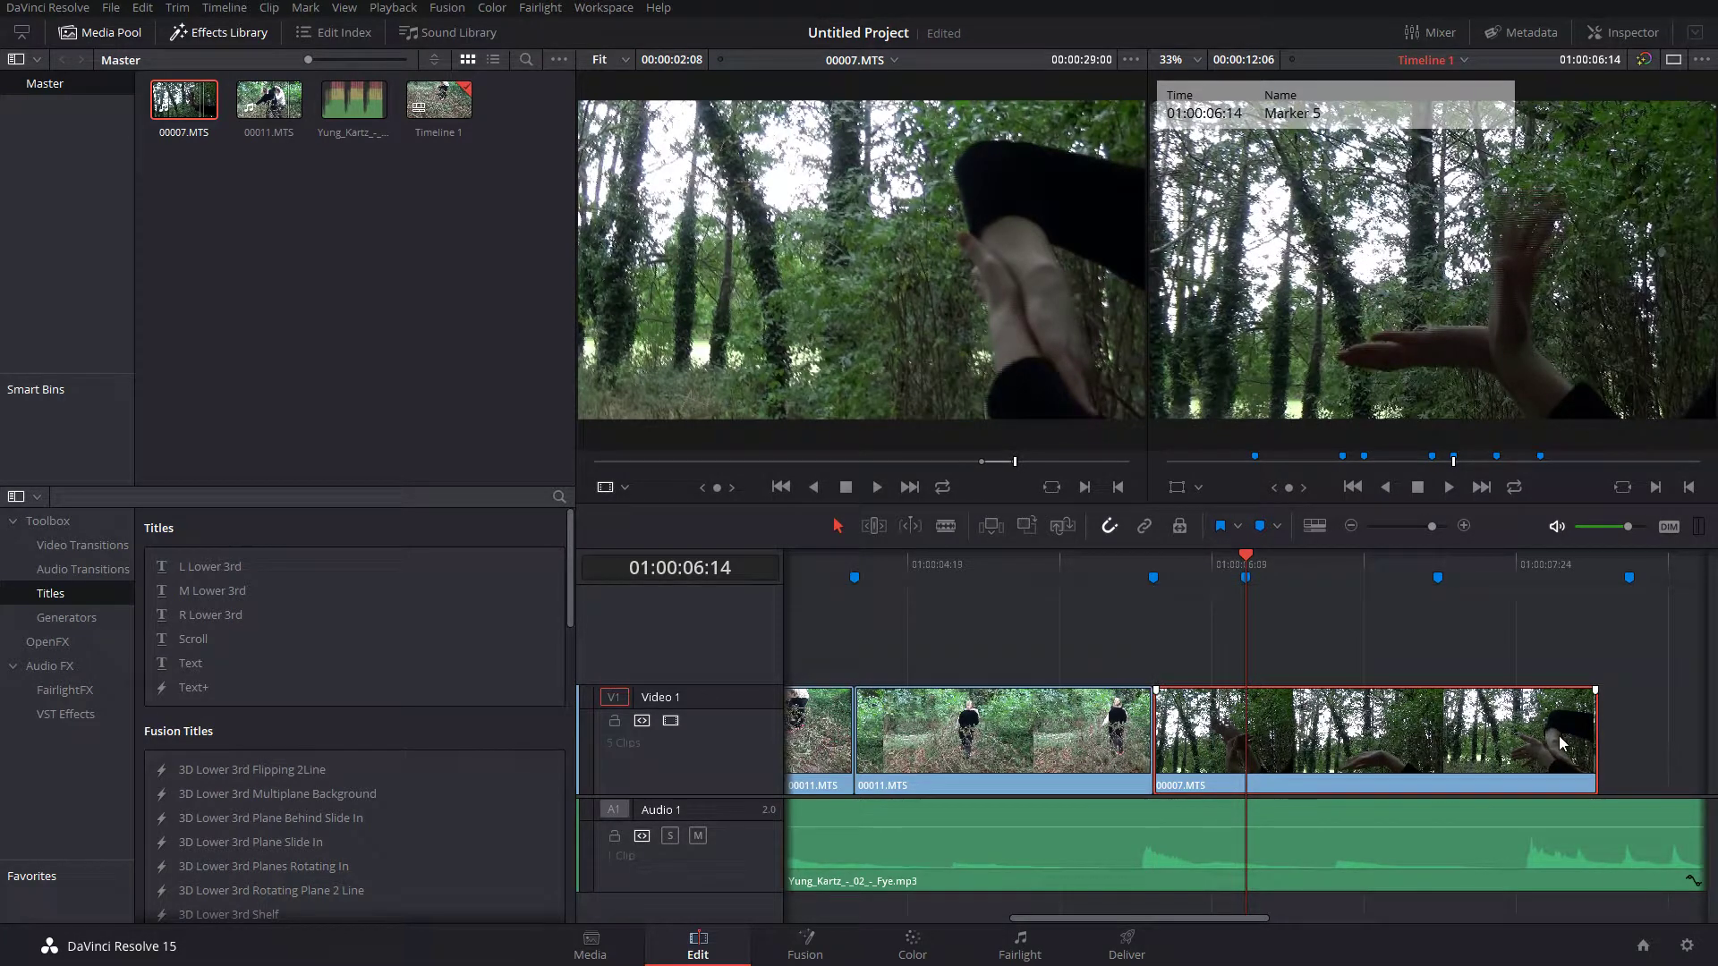
pyautogui.moveTo(1589, 729); pyautogui.dragTo(1246, 731)
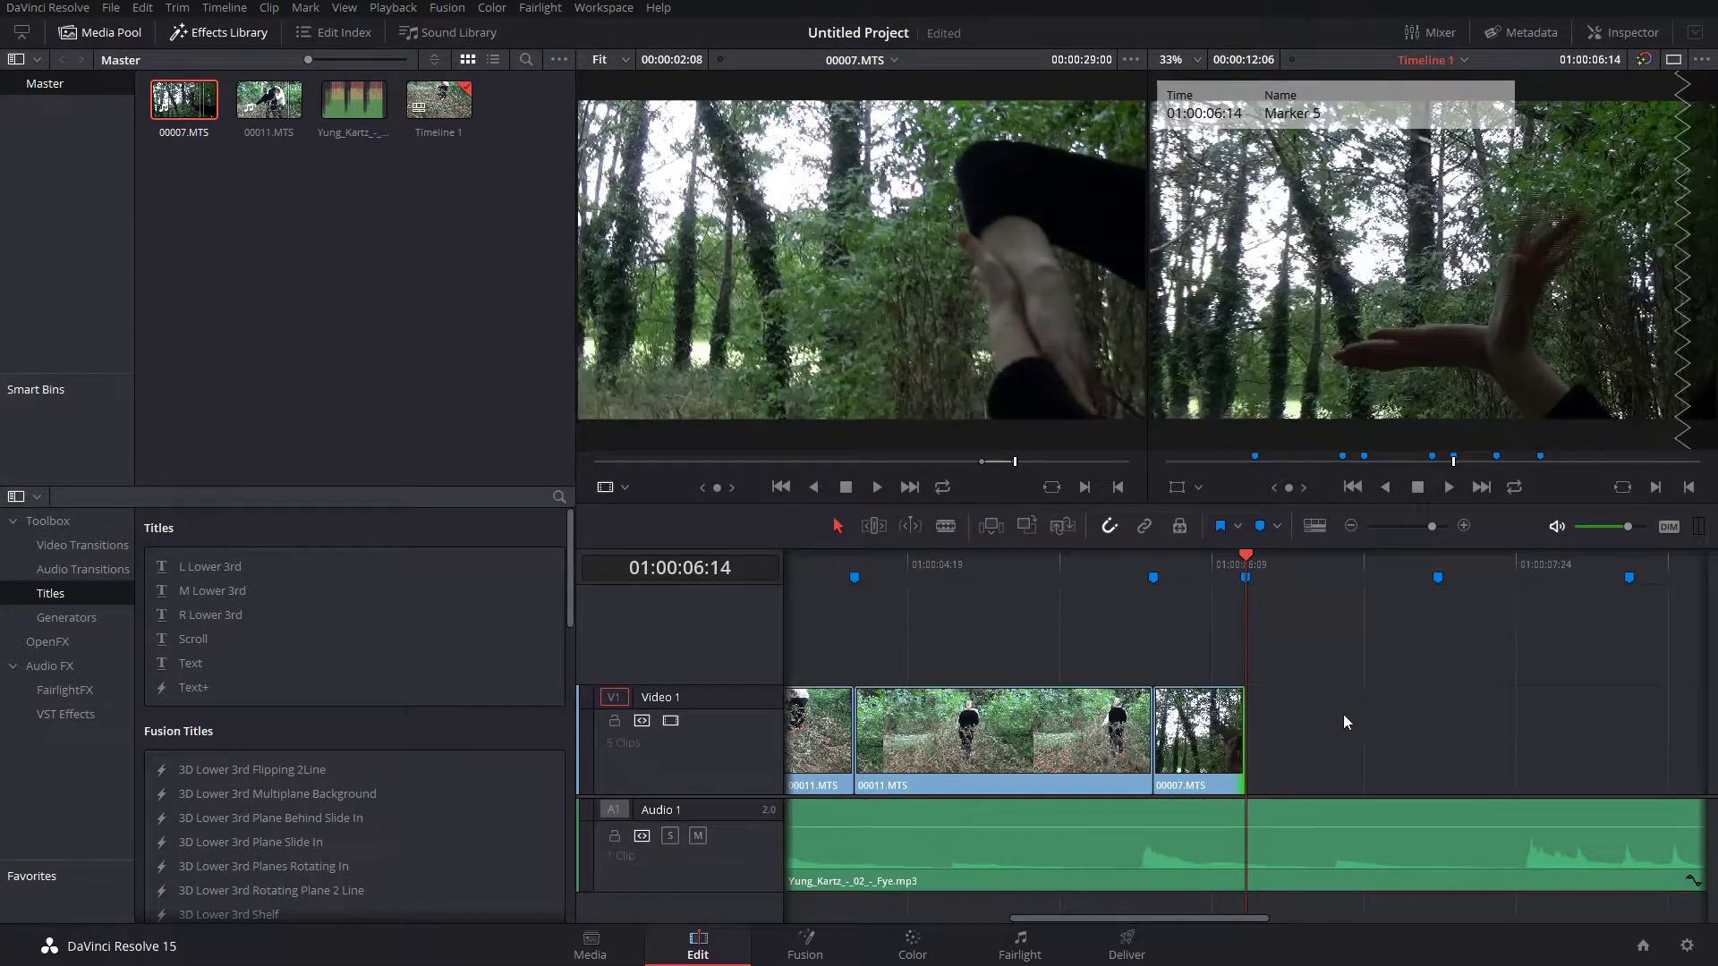
pyautogui.moveTo(1016, 918); pyautogui.dragTo(732, 905)
pyautogui.click(1348, 528)
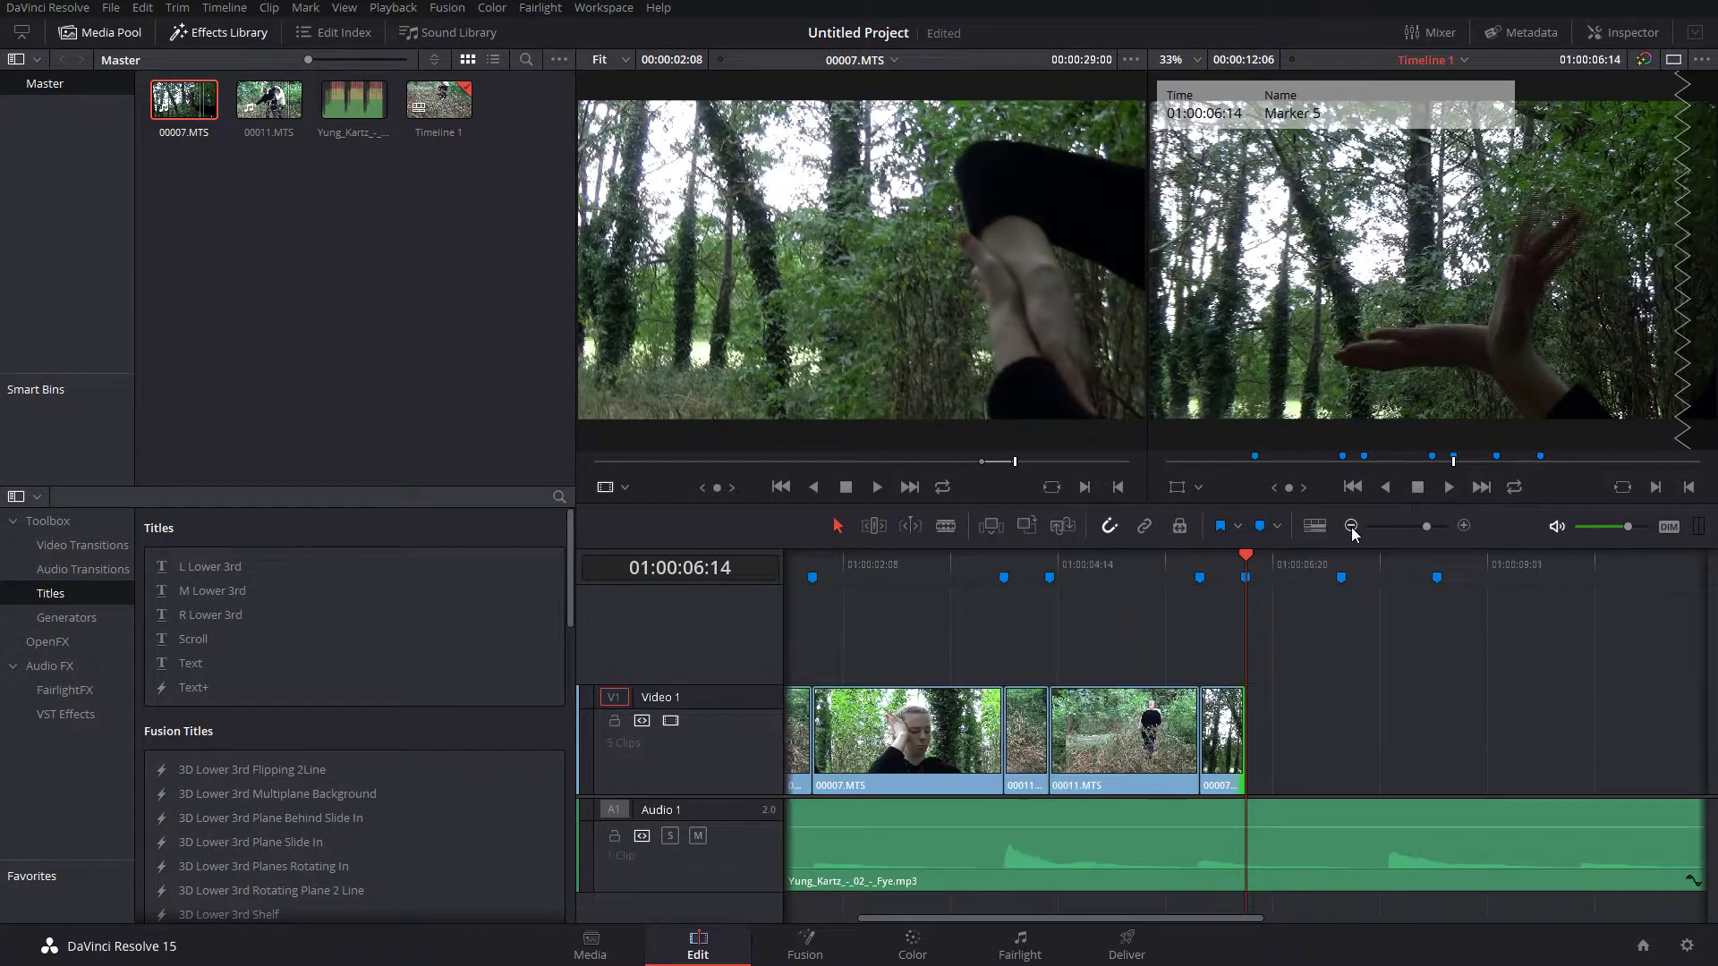
# - Delete the last marker on the timeline and play the sequence from the start against the music
pyautogui.click(1348, 528)
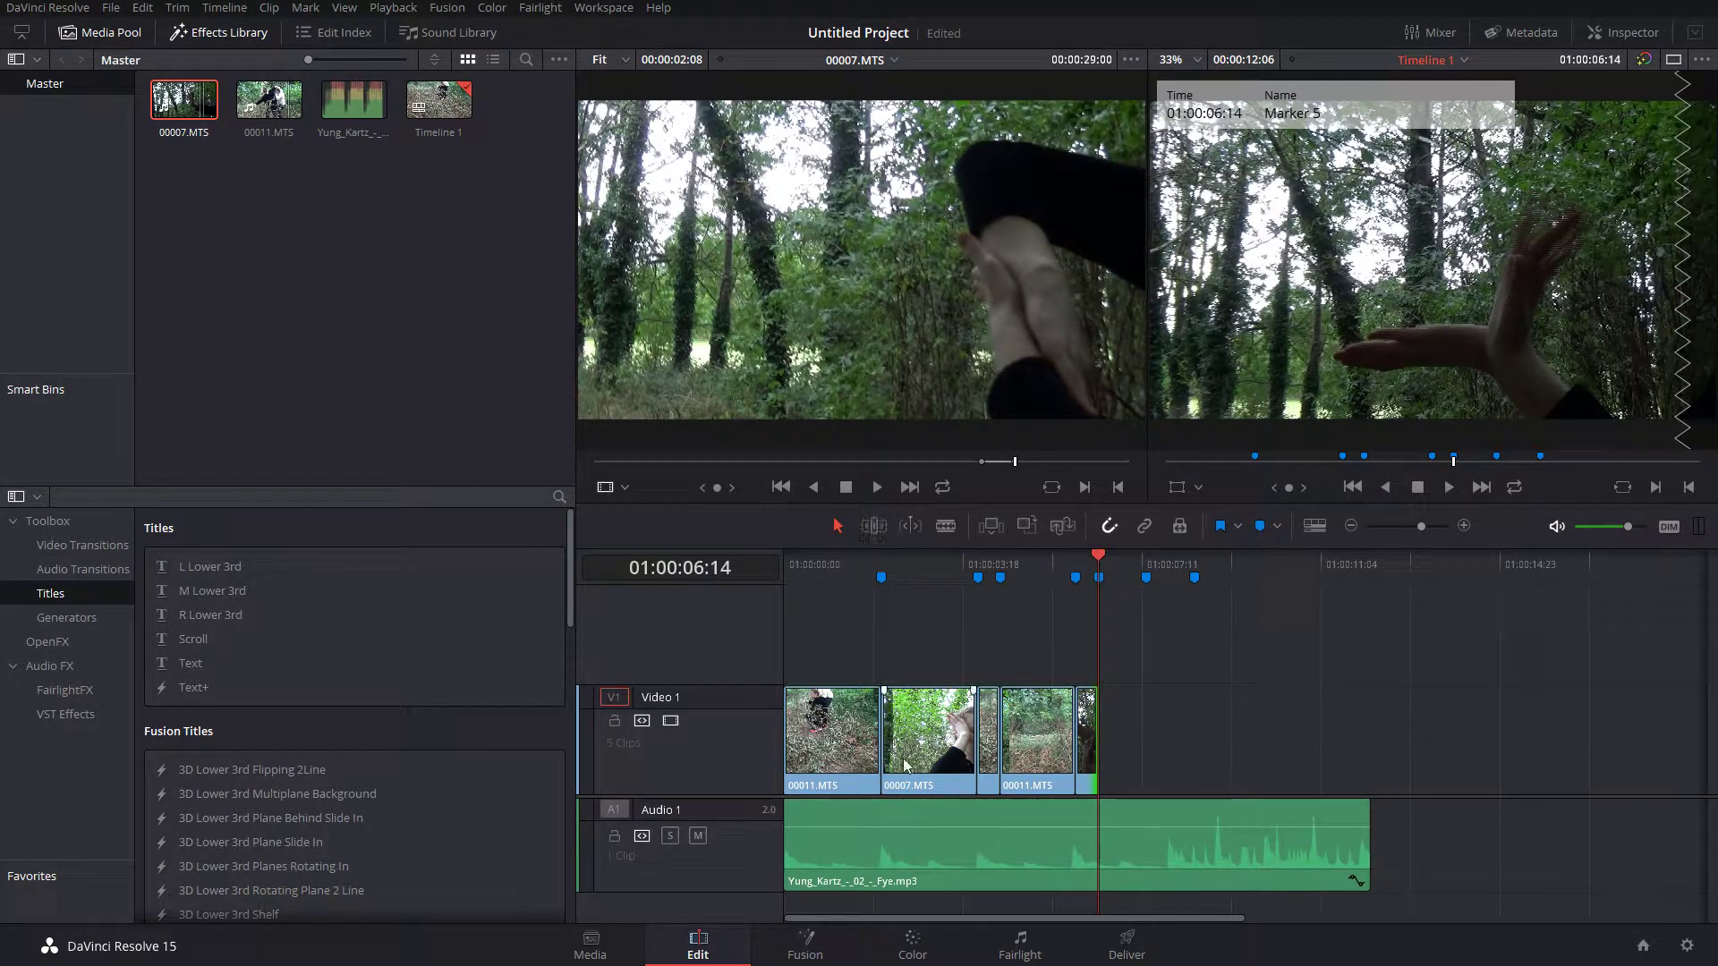
pyautogui.click(784, 565)
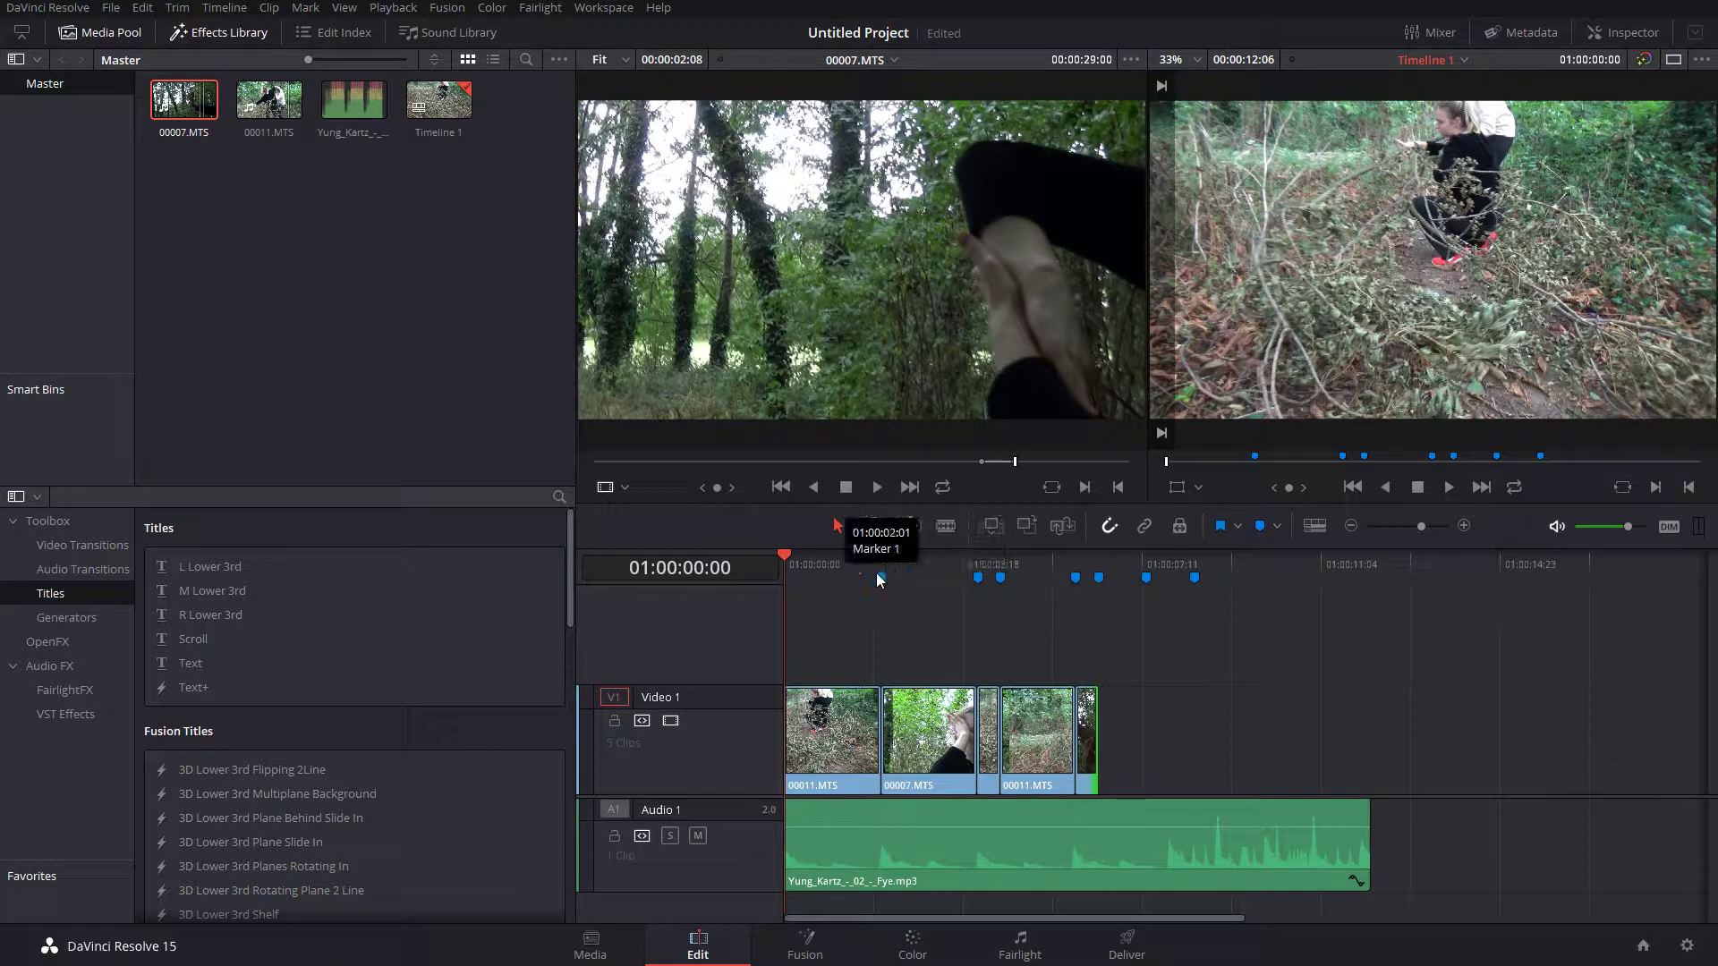
pyautogui.click(1195, 578)
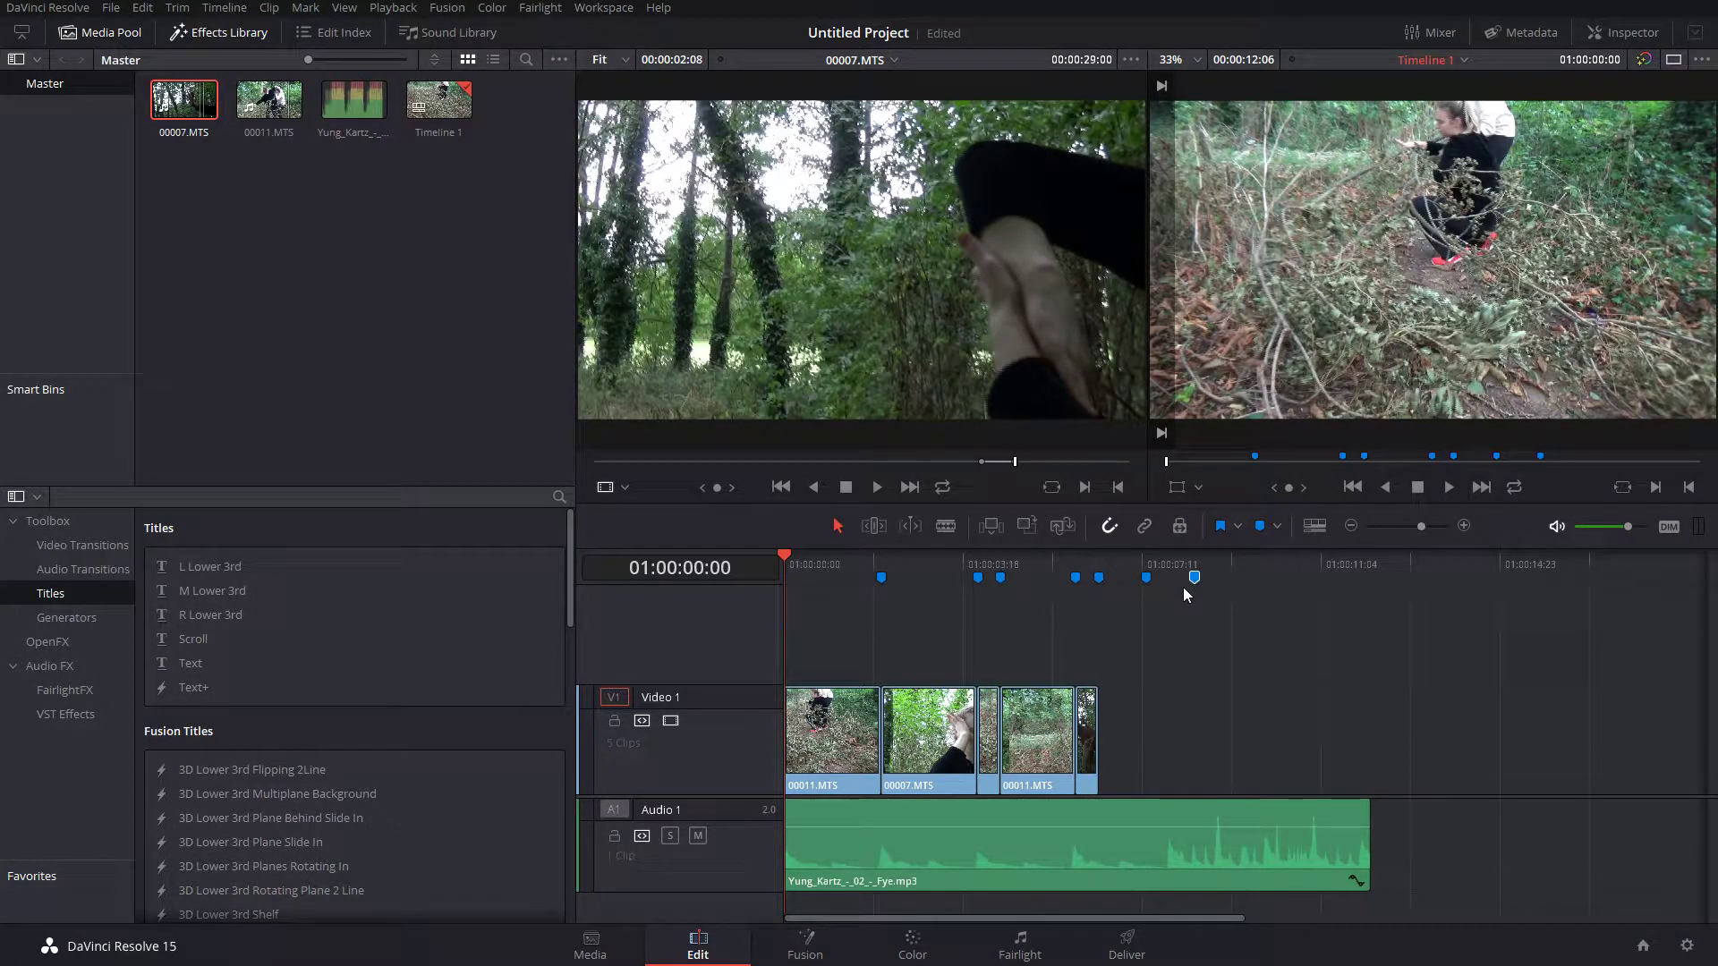
pyautogui.press('Delete')
pyautogui.click(1447, 490)
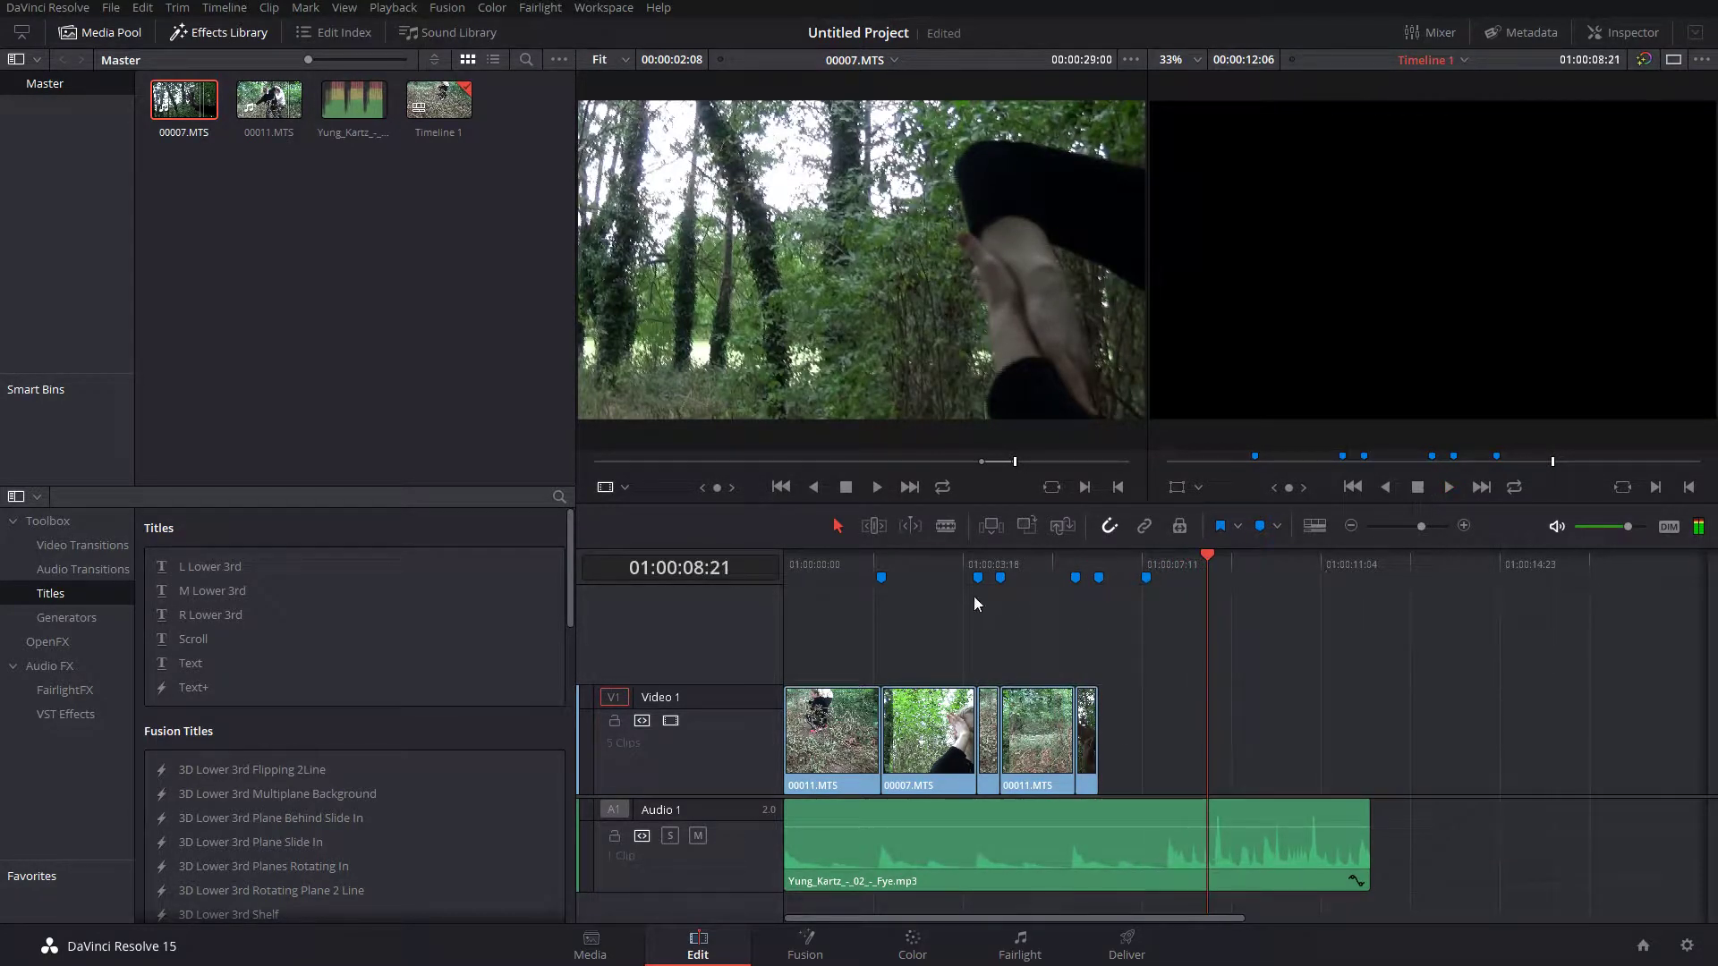
# - Remove the third marker, moving the short 00011.MTS clip before it to the sequence's end and extending the following clip back over the gap
pyautogui.click(999, 577)
pyautogui.moveTo(989, 750); pyautogui.dragTo(1163, 732)
pyautogui.moveTo(1002, 726); pyautogui.dragTo(979, 729)
pyautogui.moveTo(1152, 729); pyautogui.dragTo(1101, 725)
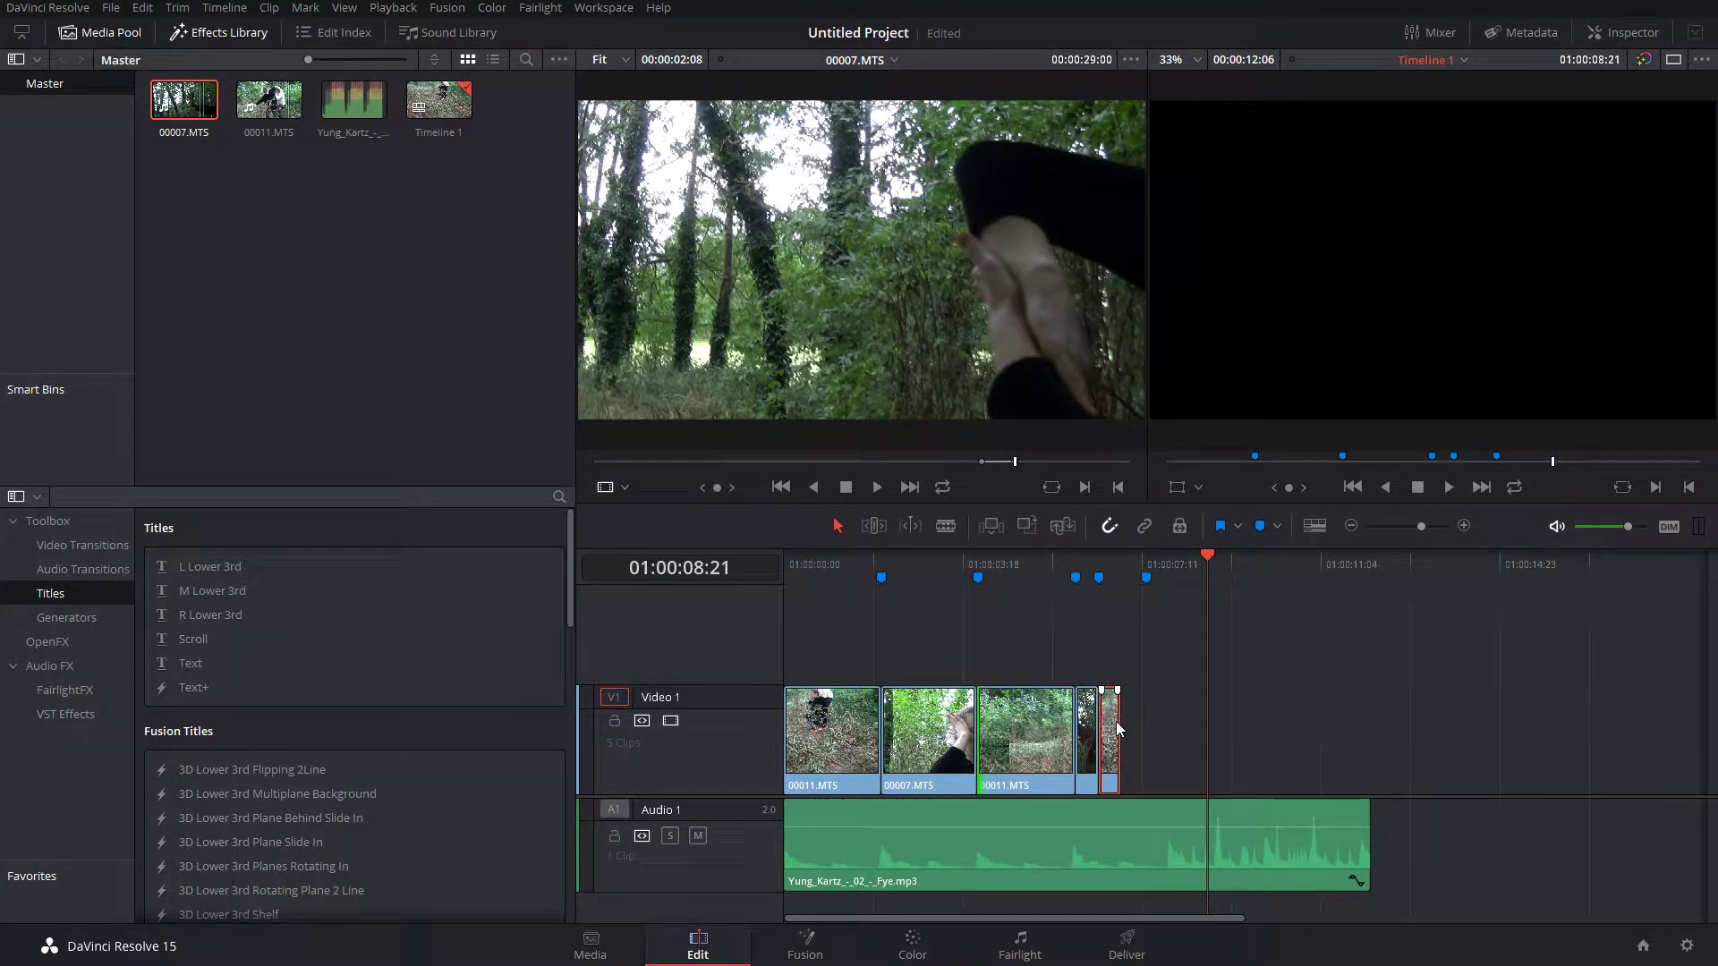
# - Extend the end of the relocated 00011.MTS clip on Video 1 to the last marker
pyautogui.click(1122, 563)
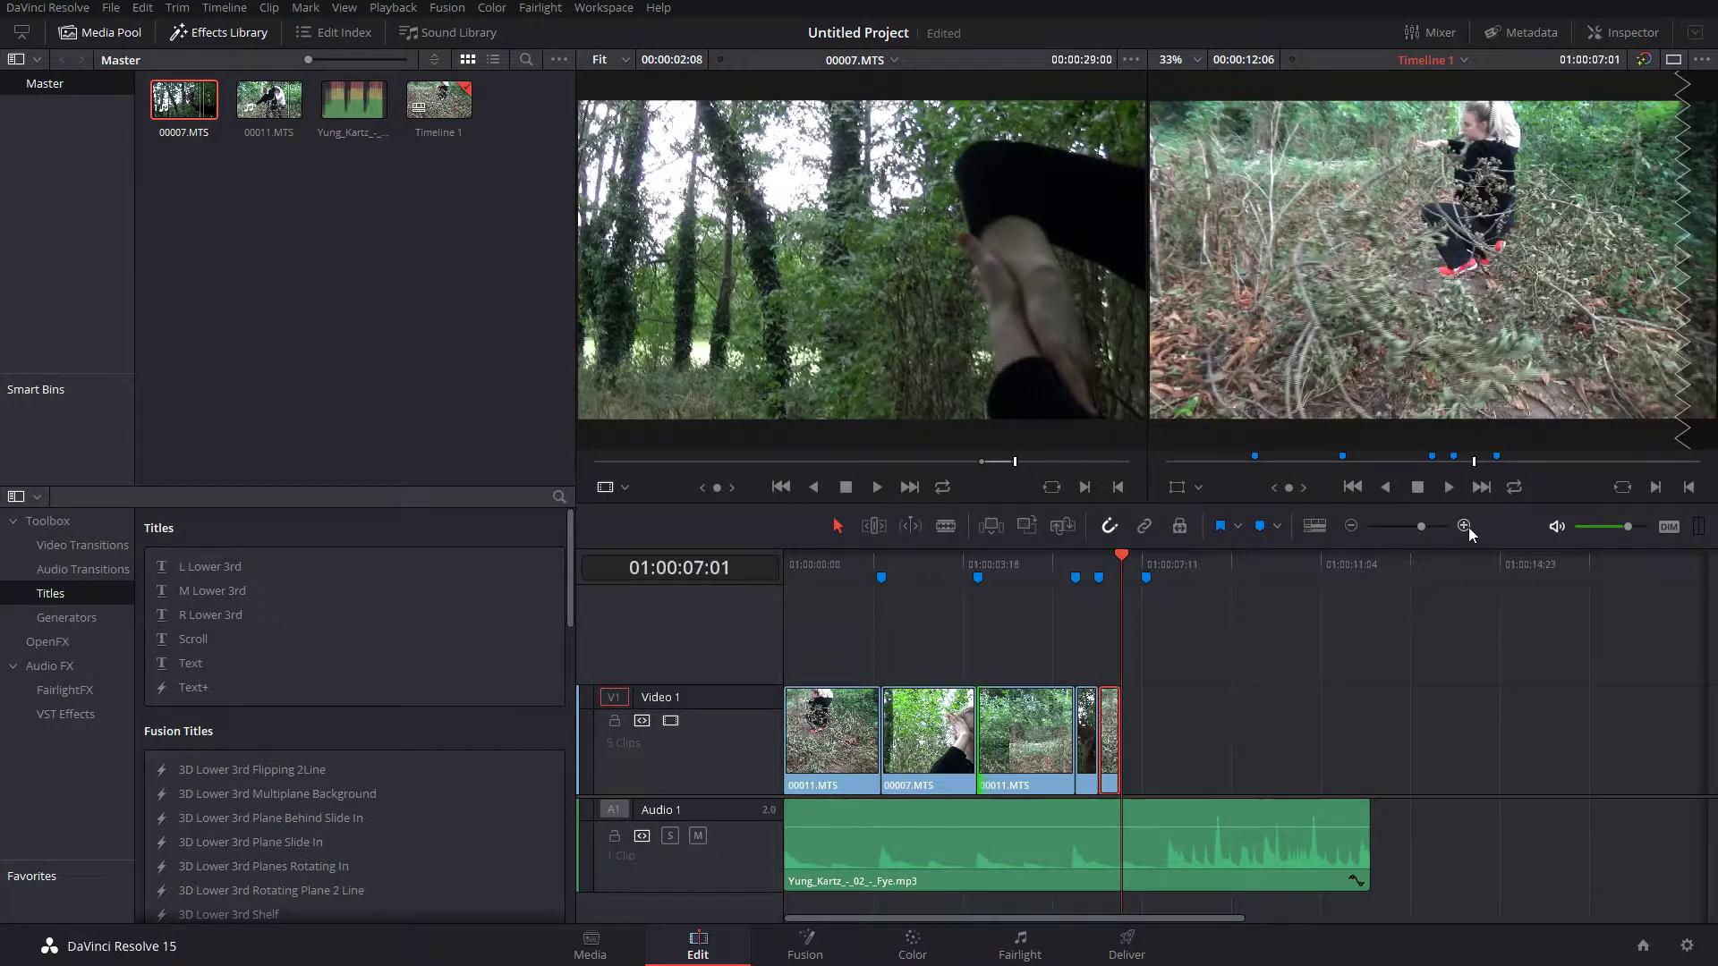
pyautogui.click(1463, 526)
pyautogui.moveTo(1244, 728); pyautogui.dragTo(1343, 727)
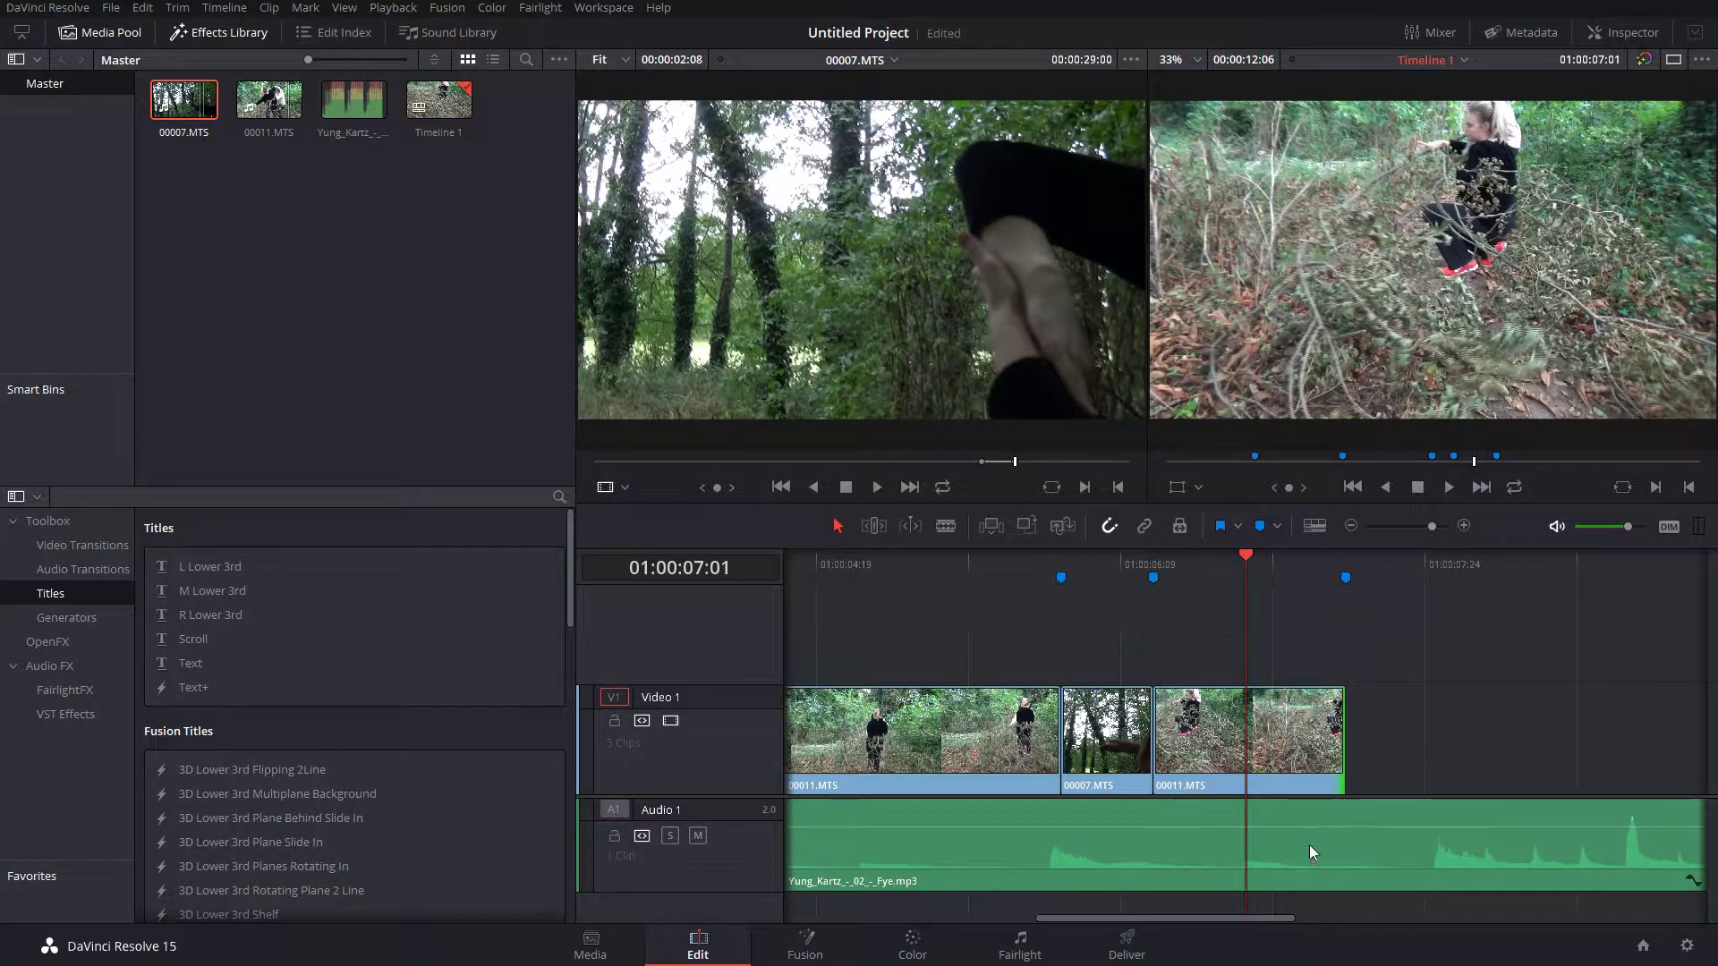
# - Move the last marker to the beat at 01:00:08:01 and lengthen the final 00011.MTS clip to meet it
pyautogui.moveTo(1346, 578); pyautogui.dragTo(1437, 580)
pyautogui.click(1436, 578)
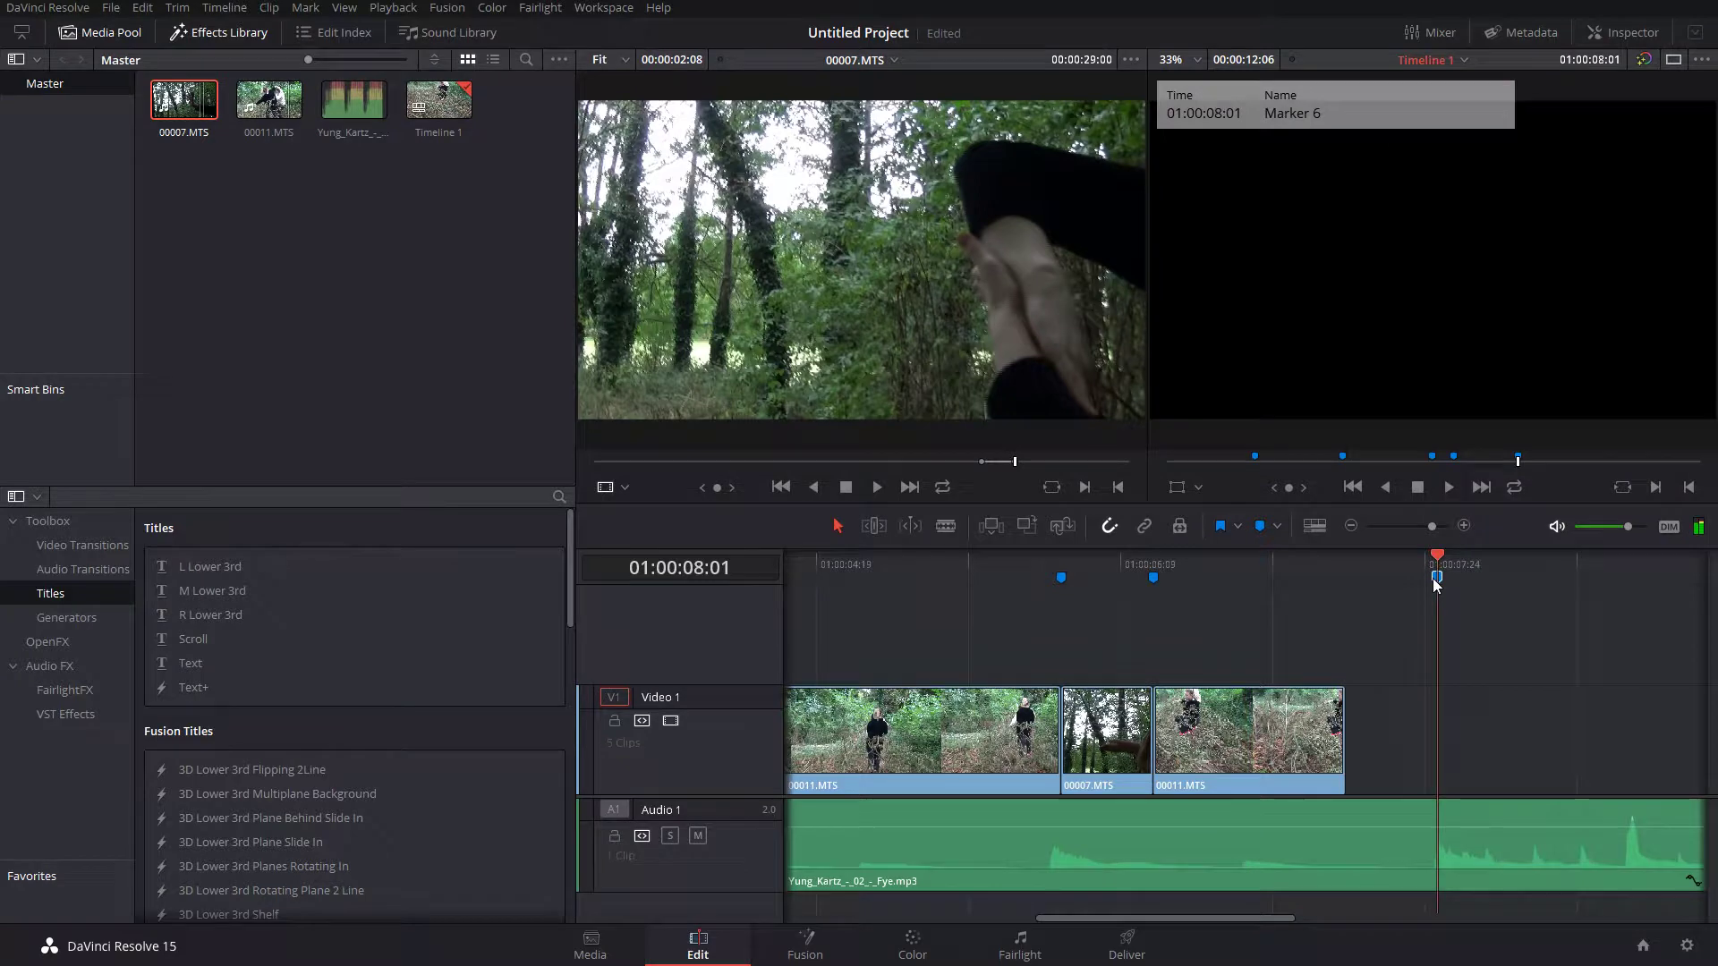
pyautogui.moveTo(1340, 744); pyautogui.dragTo(1437, 745)
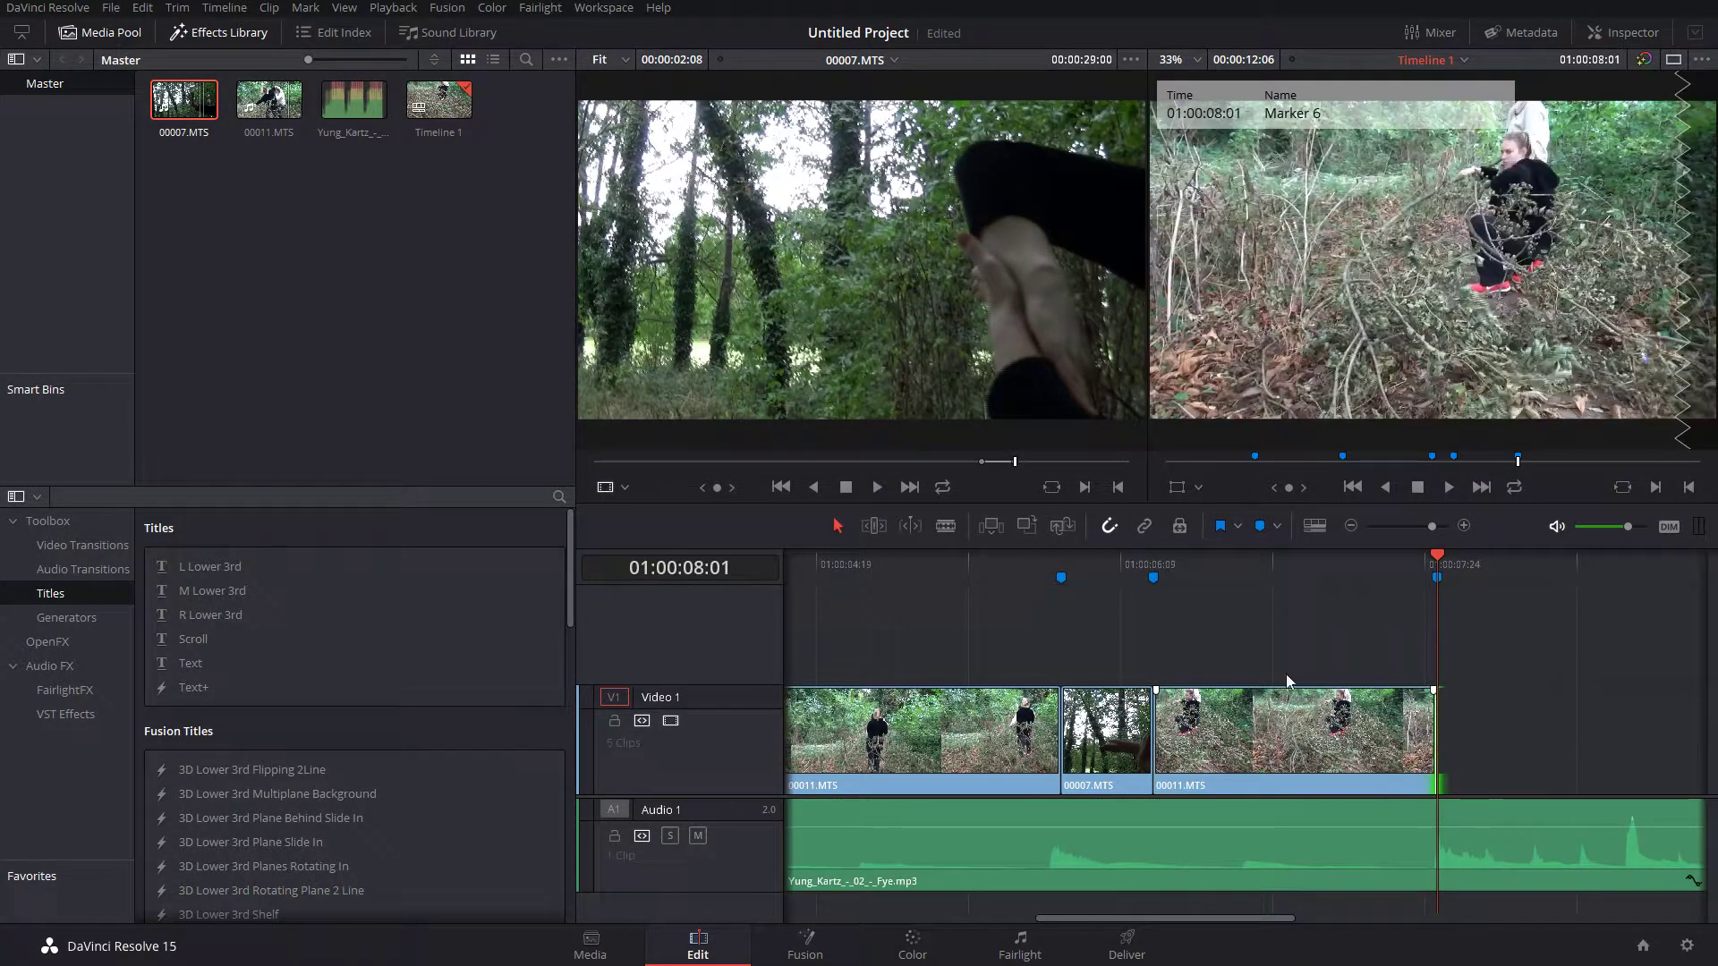
# - Play the whole sequence from the start to check the cuts against the beat
pyautogui.click(1351, 526)
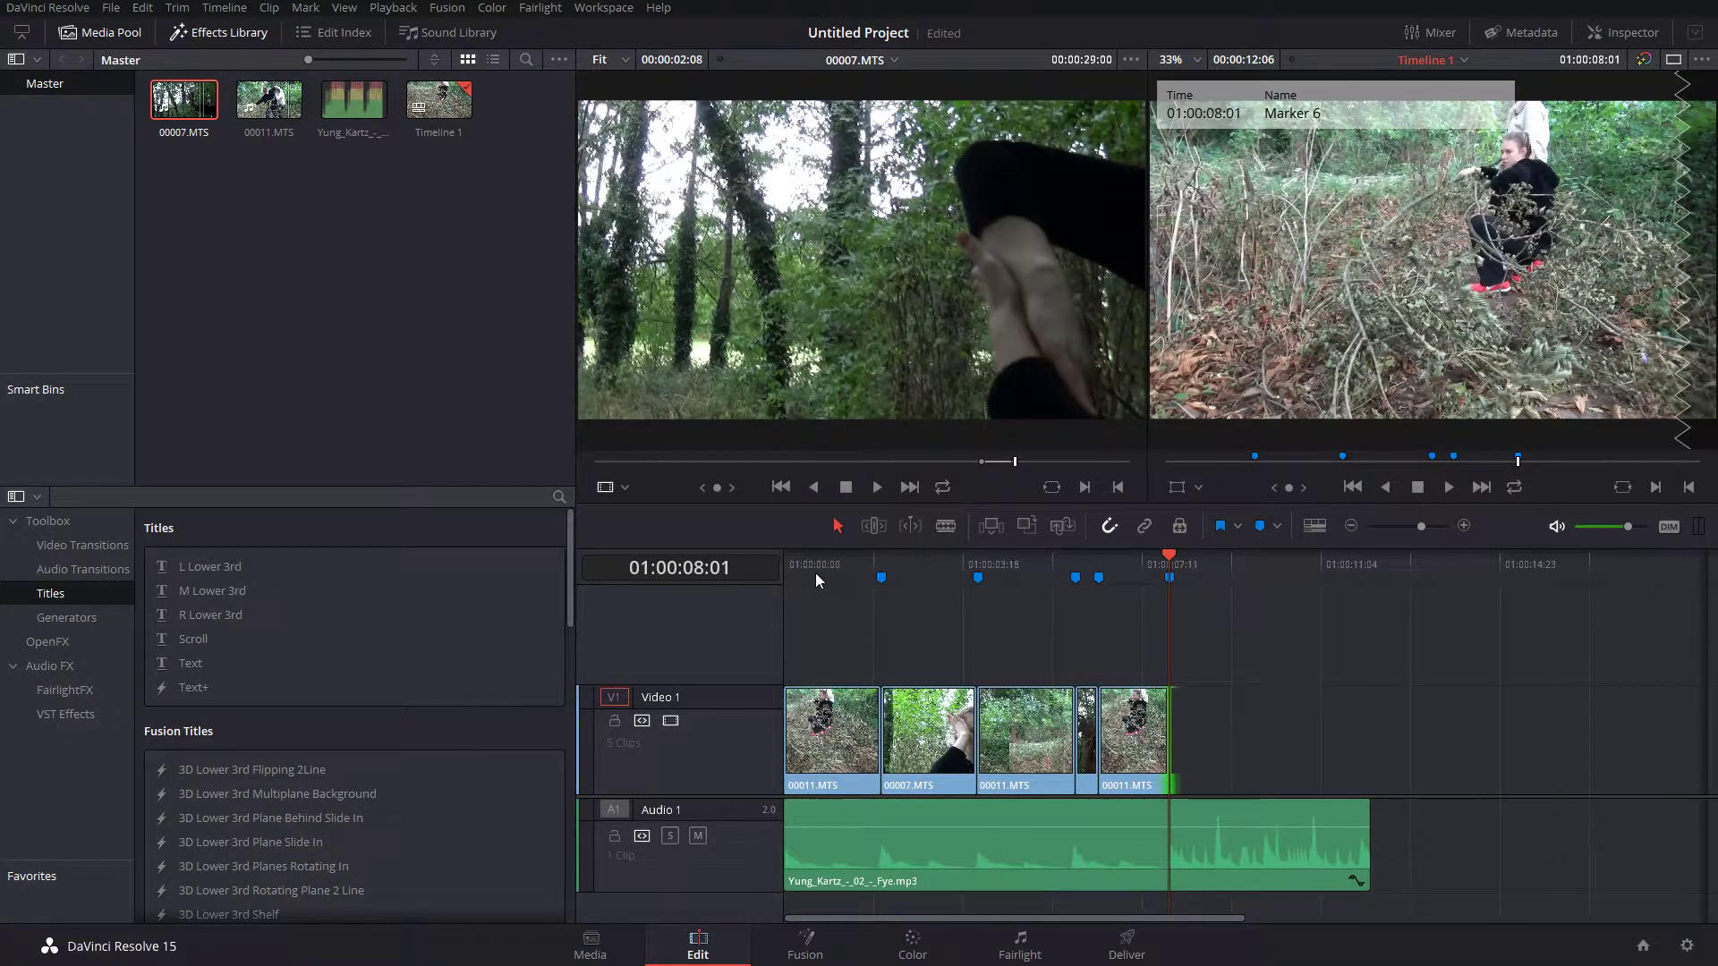
pyautogui.press('Home')
pyautogui.click(1448, 491)
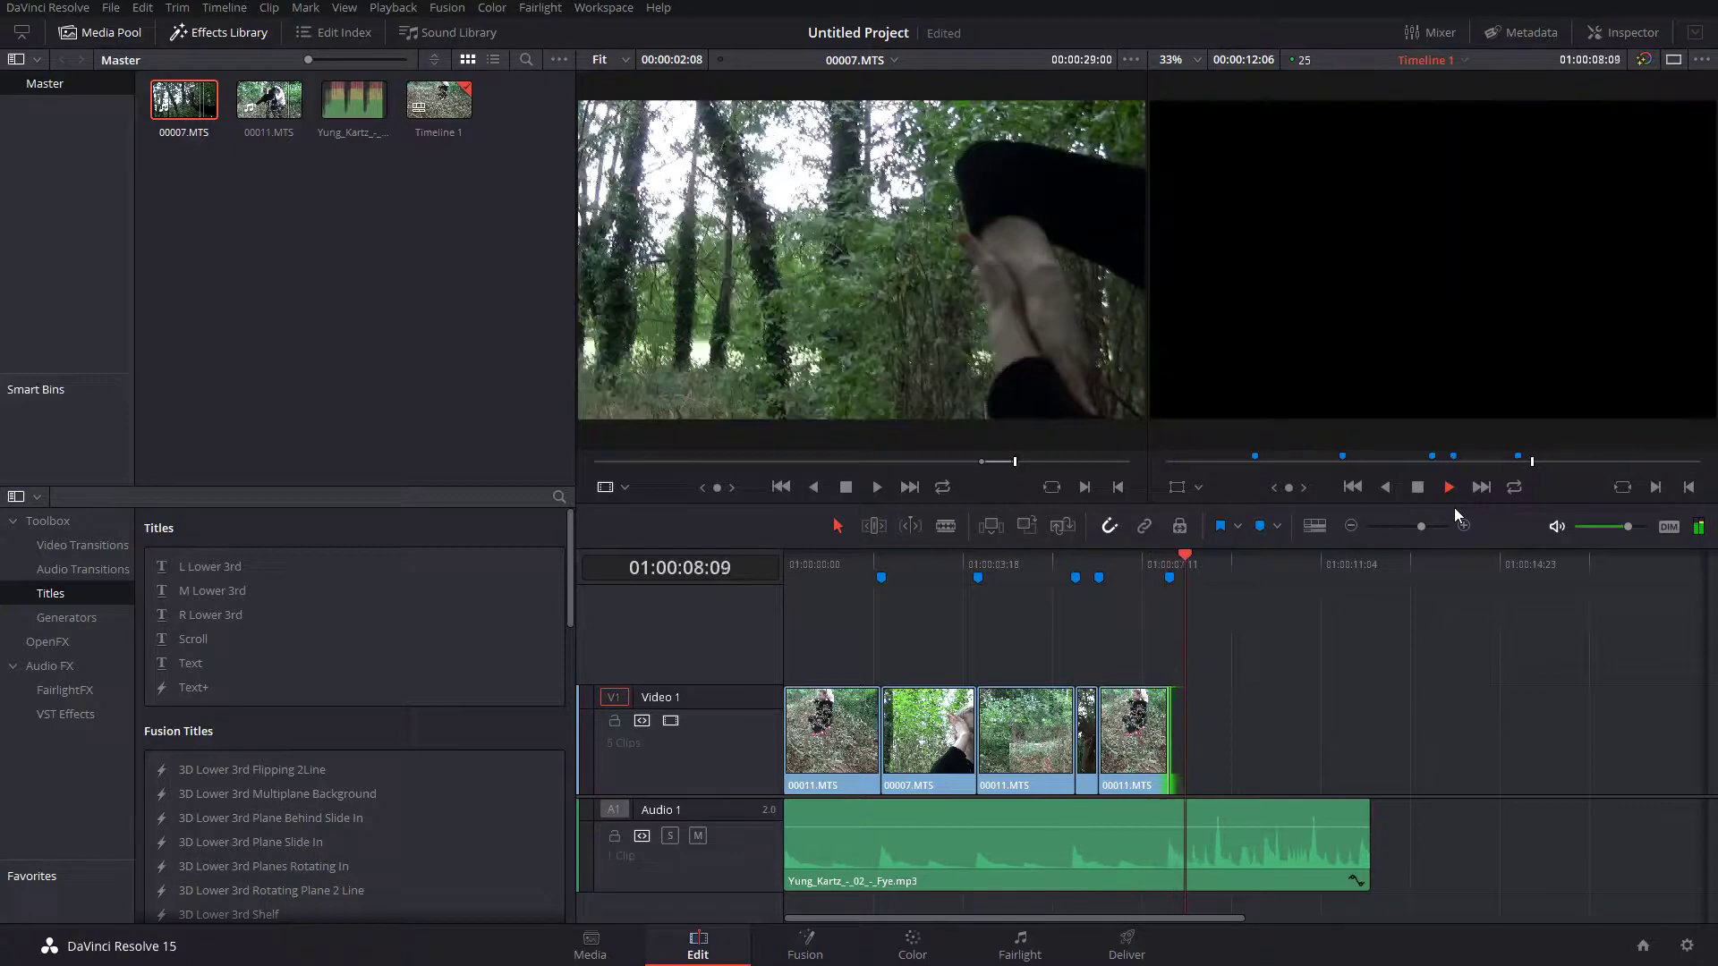
pyautogui.click(1448, 487)
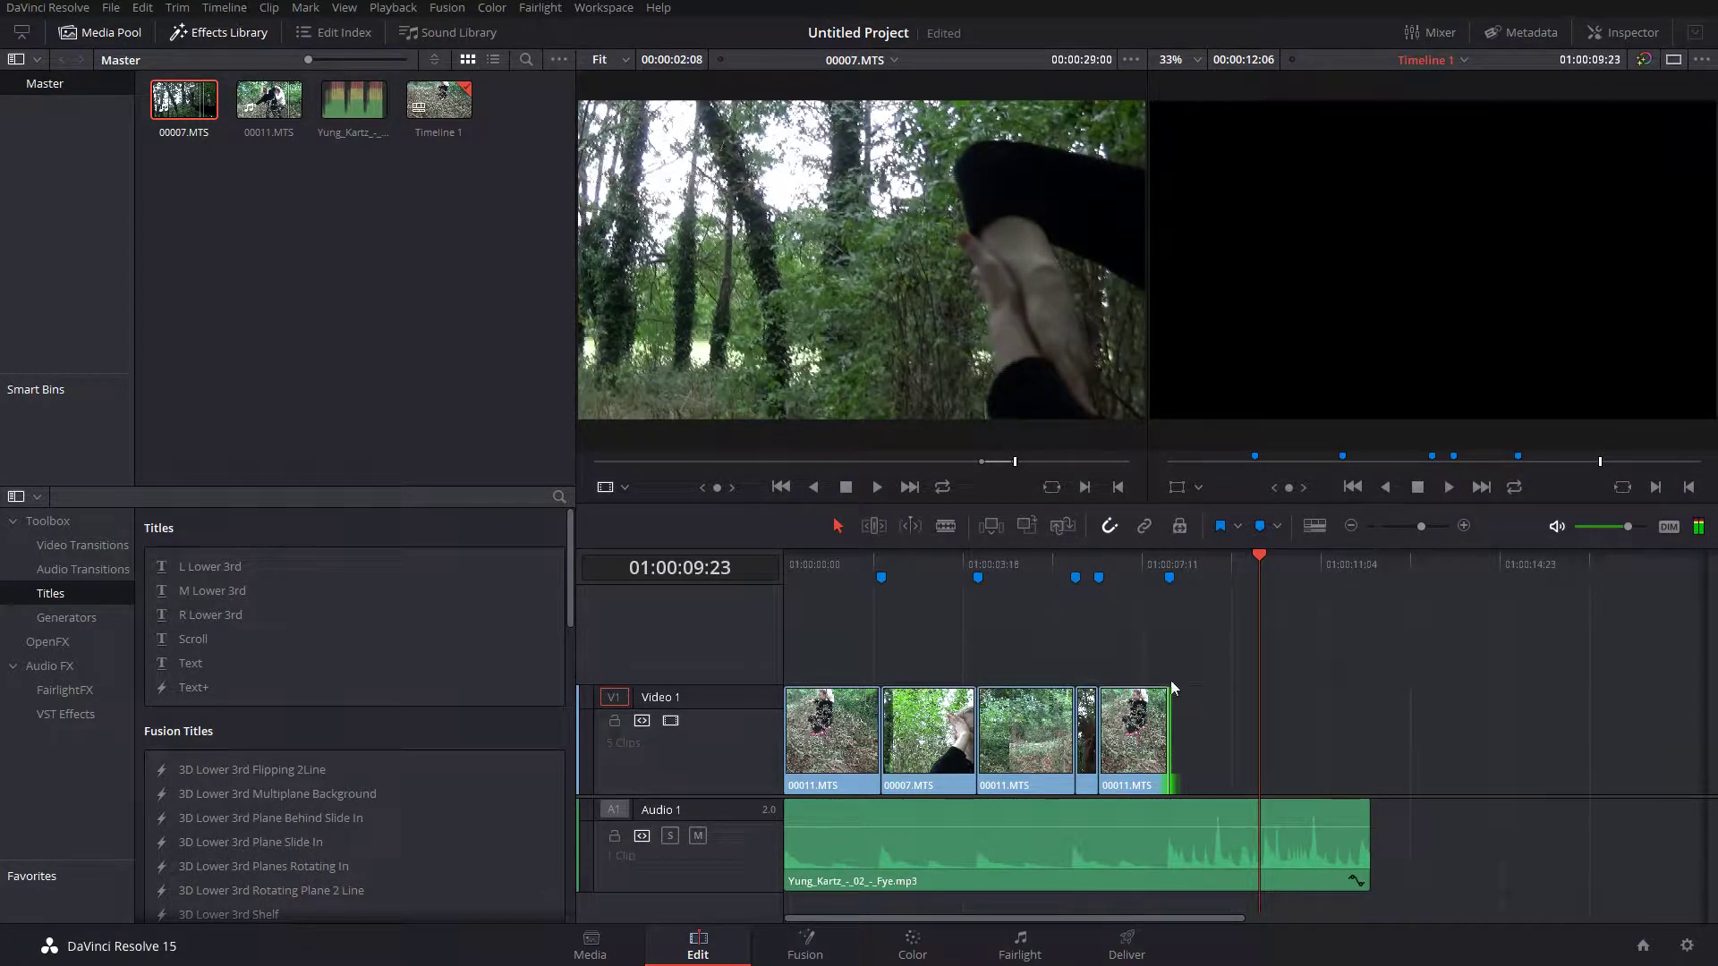
# - Remove the marker after 01:00:06:02, moving the short 00007.MTS clip to the sequence's end and extending the last 00011.MTS clip back over its gap
pyautogui.click(1088, 587)
pyautogui.click(1075, 578)
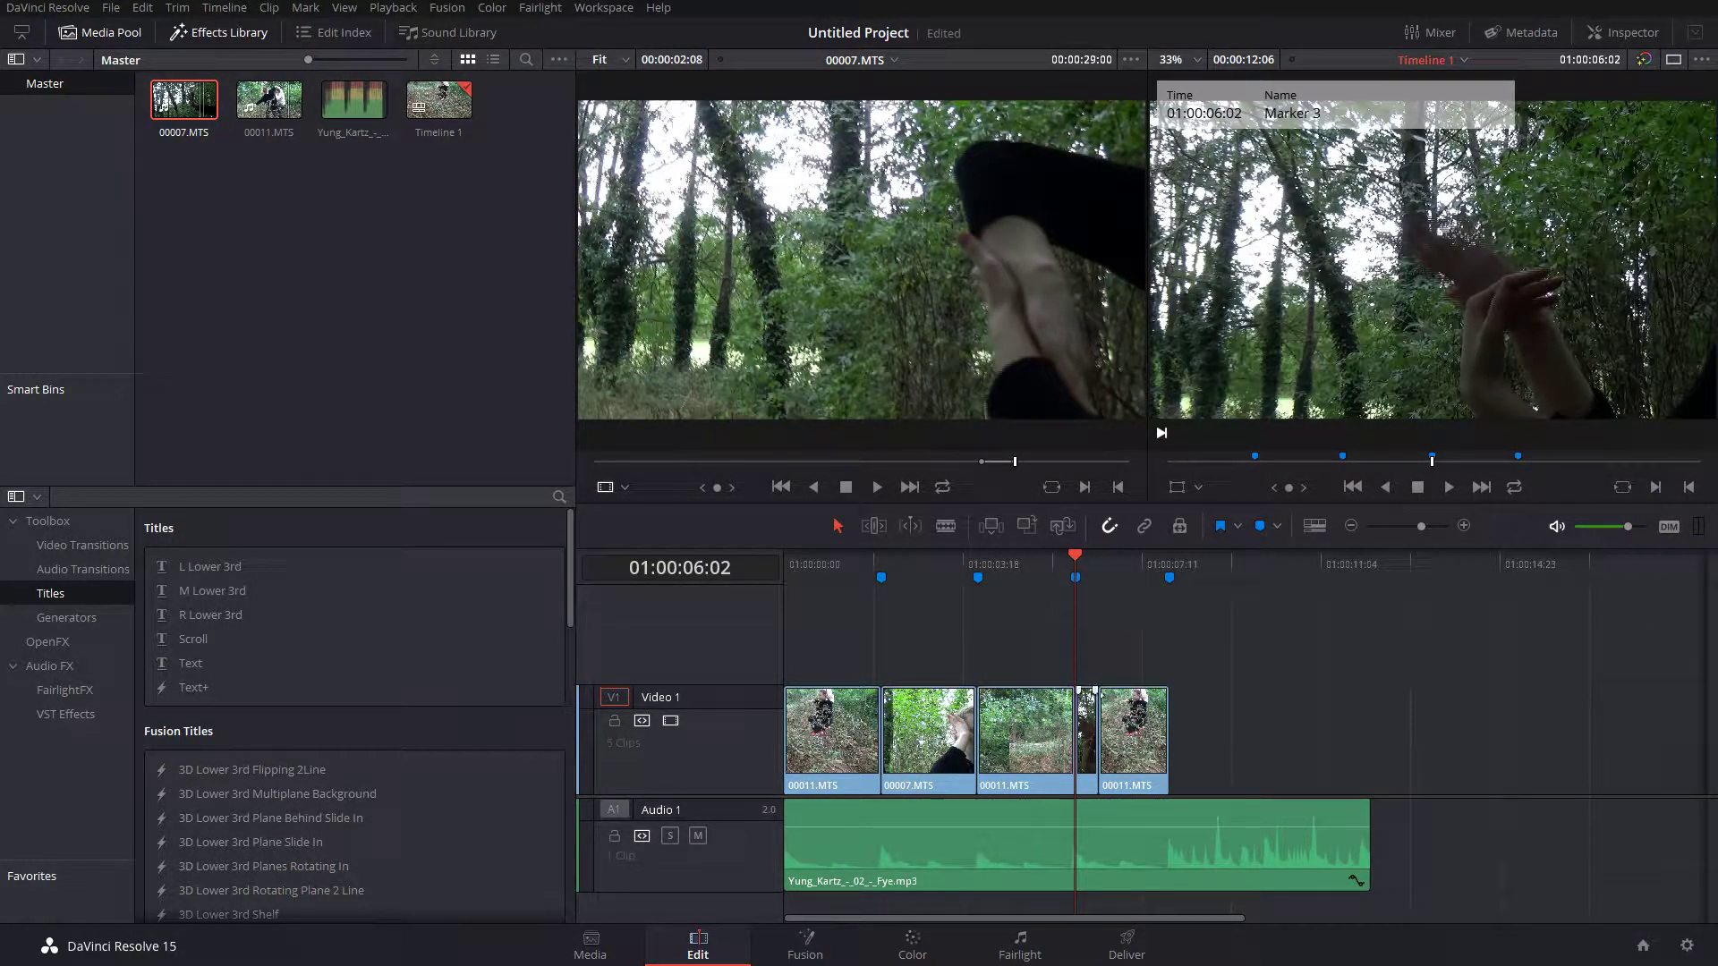
pyautogui.moveTo(1094, 693); pyautogui.dragTo(1324, 680)
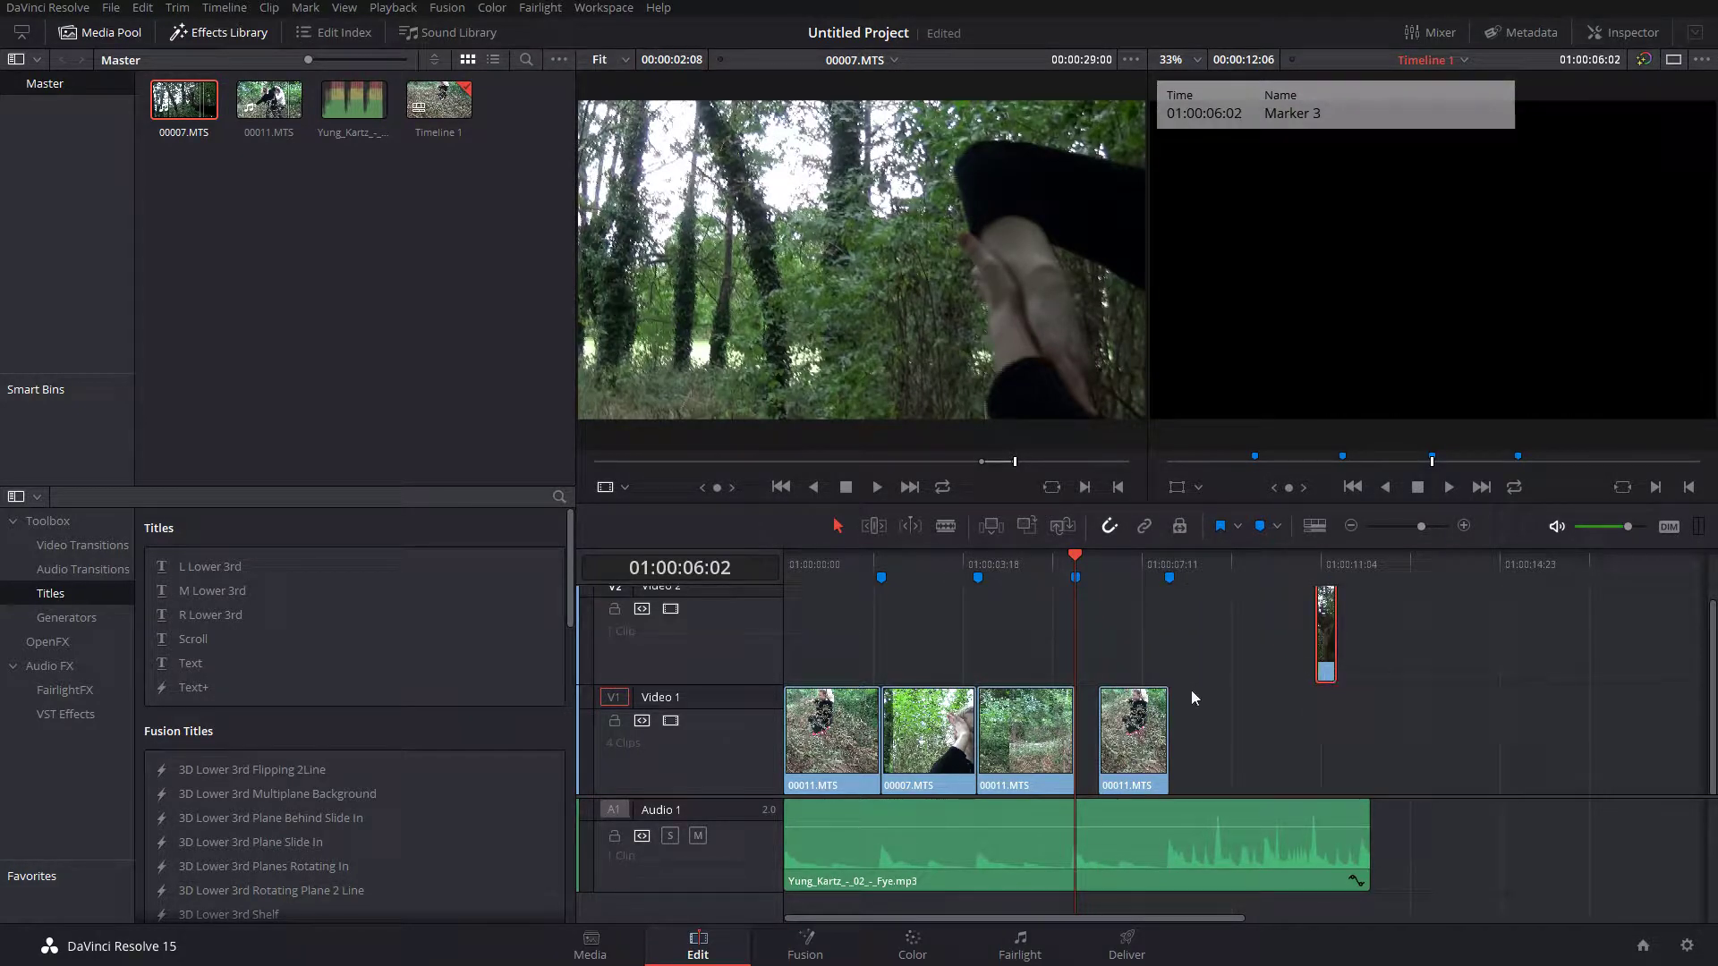
pyautogui.moveTo(1103, 734); pyautogui.dragTo(1078, 733)
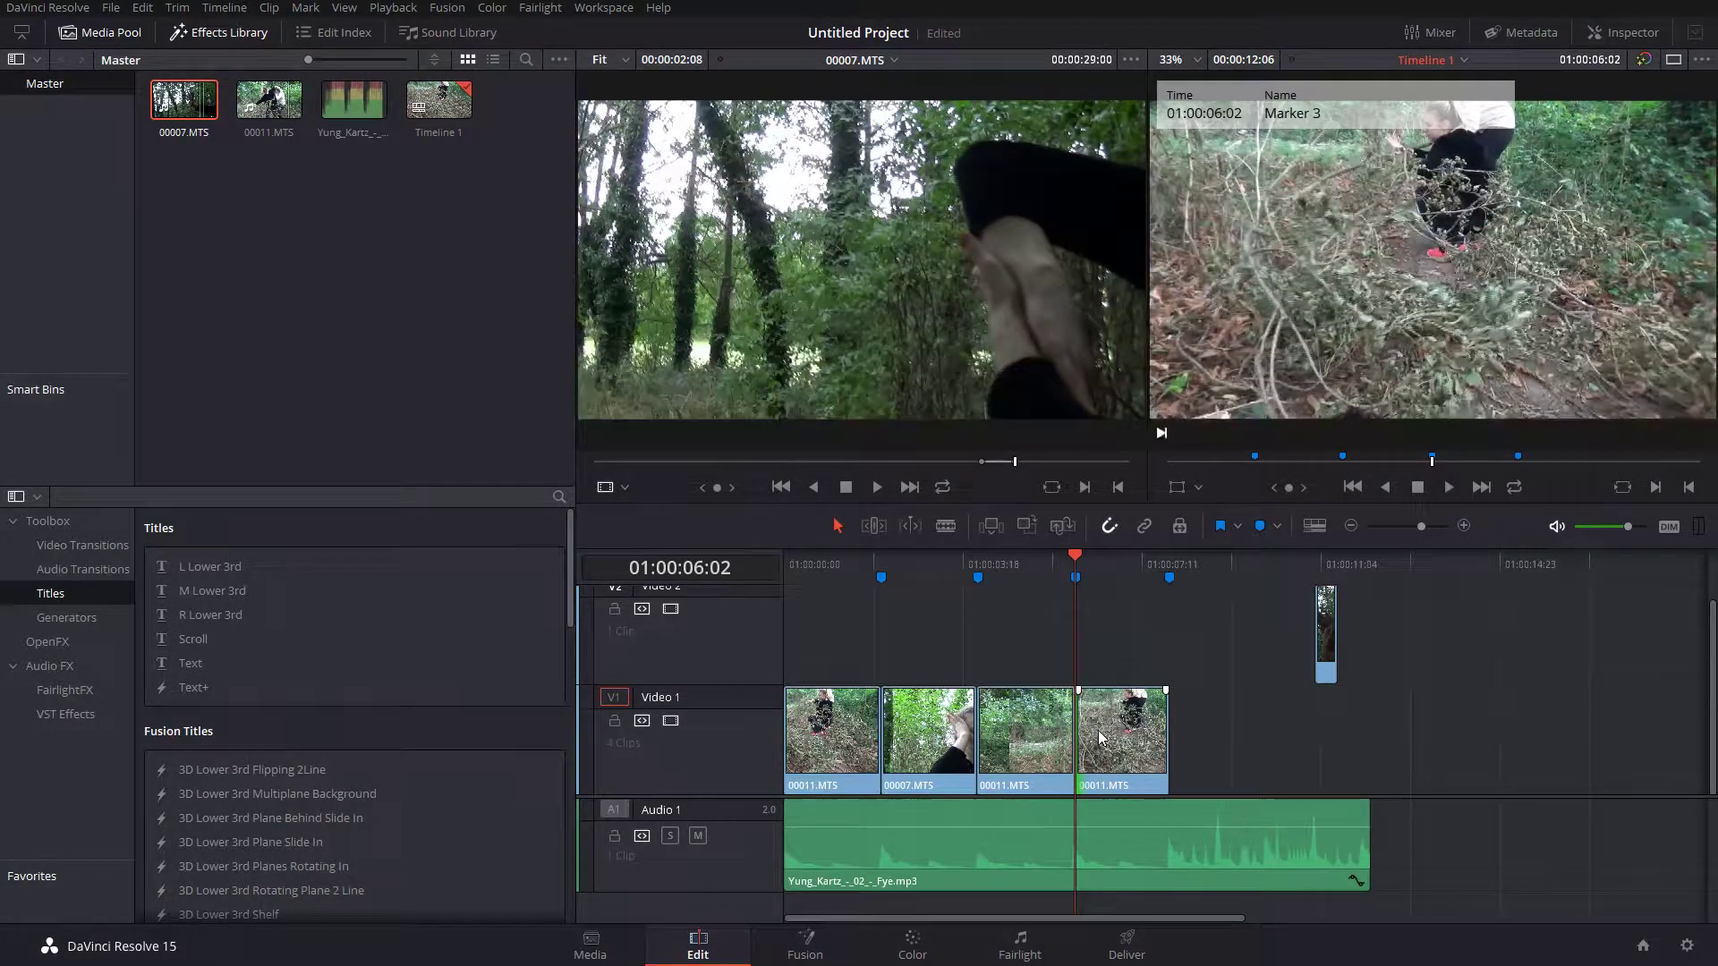
pyautogui.moveTo(1291, 699); pyautogui.dragTo(1194, 753)
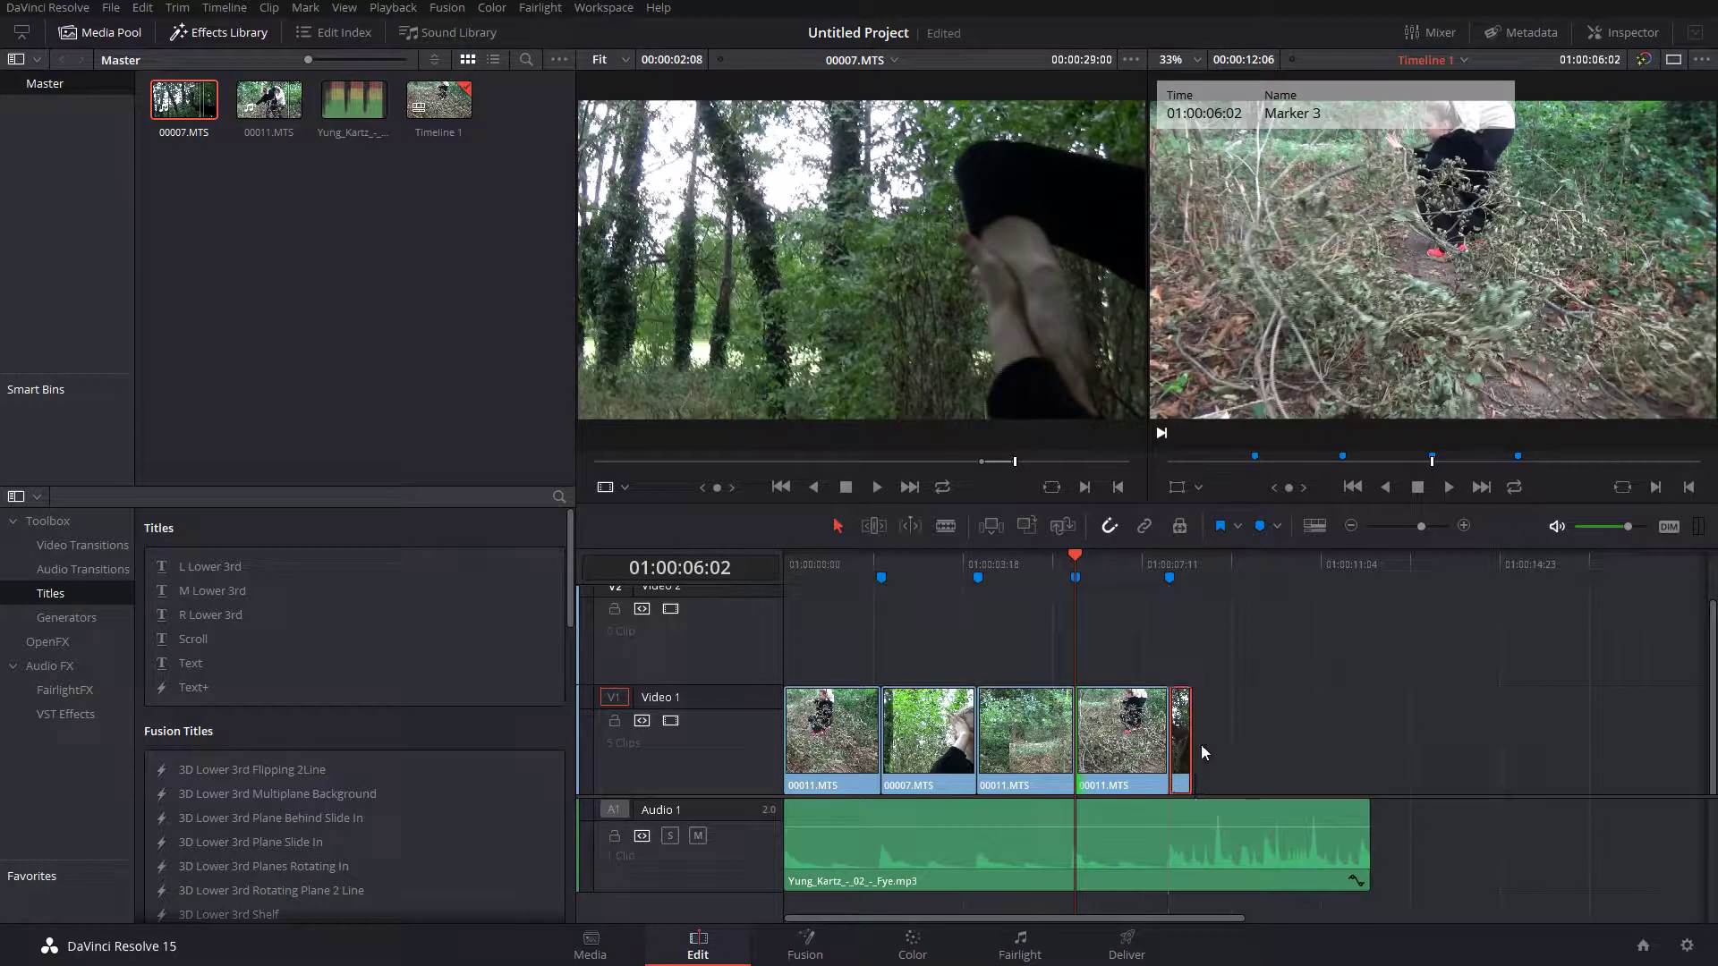
# - Extend the end of the final 00007.MTS clip well past the last marker and return the playhead to the start of the timeline
pyautogui.click(1194, 566)
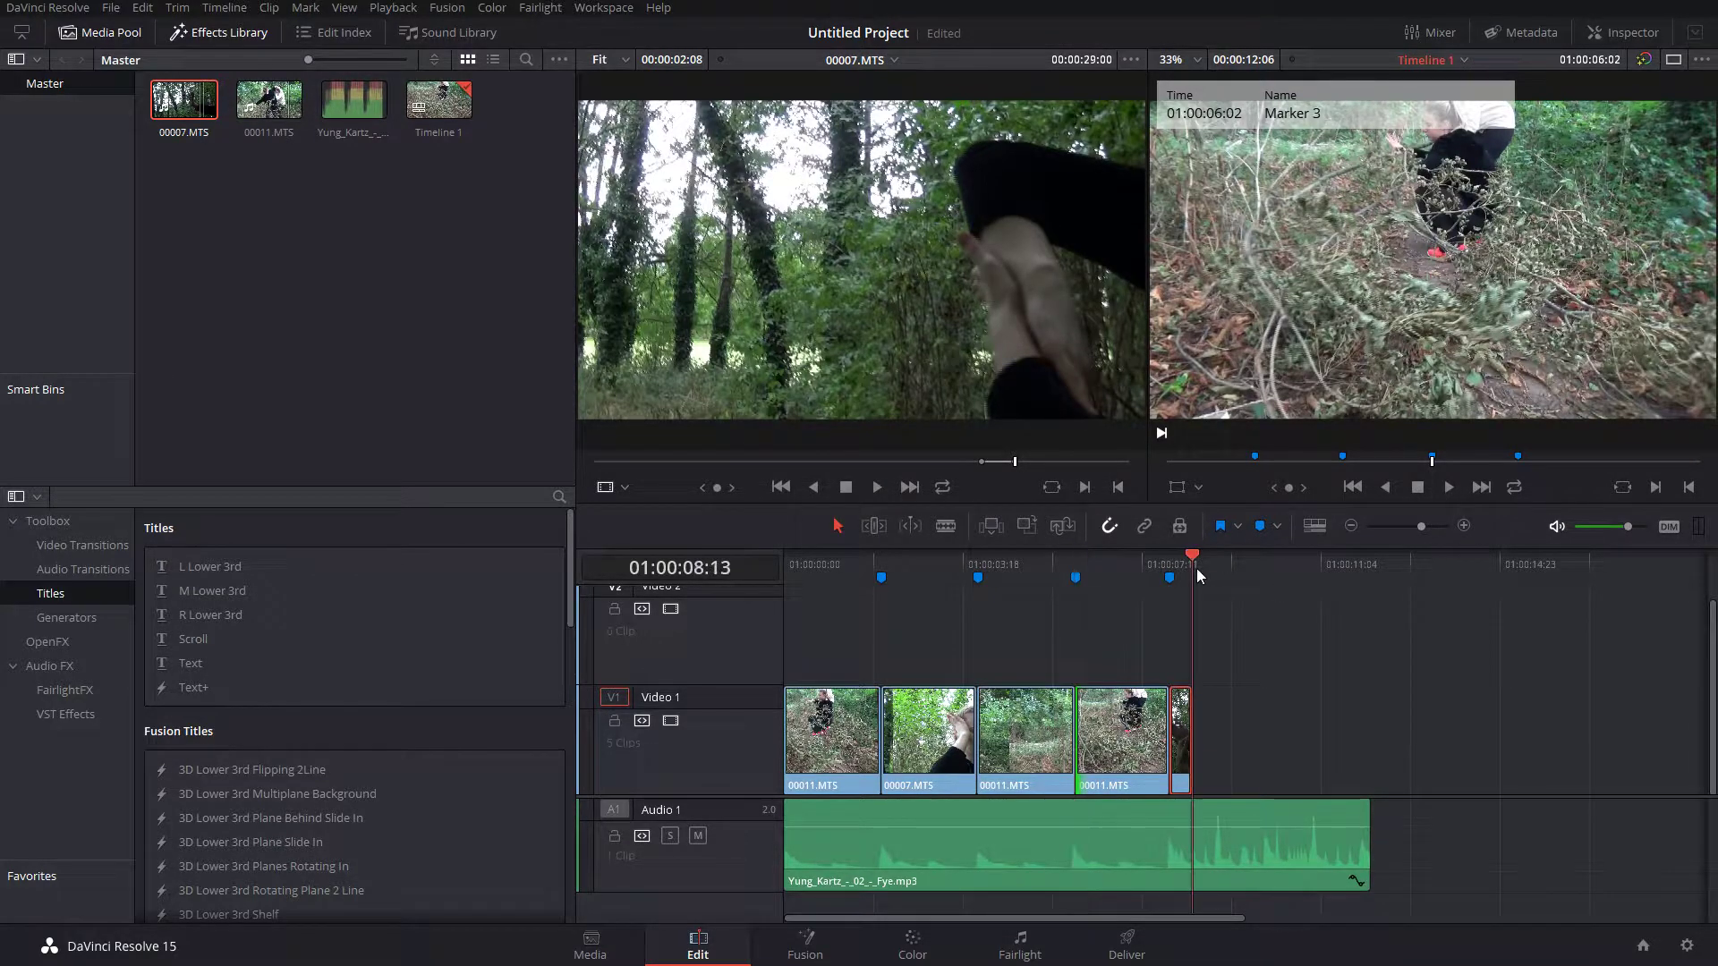
pyautogui.click(1464, 526)
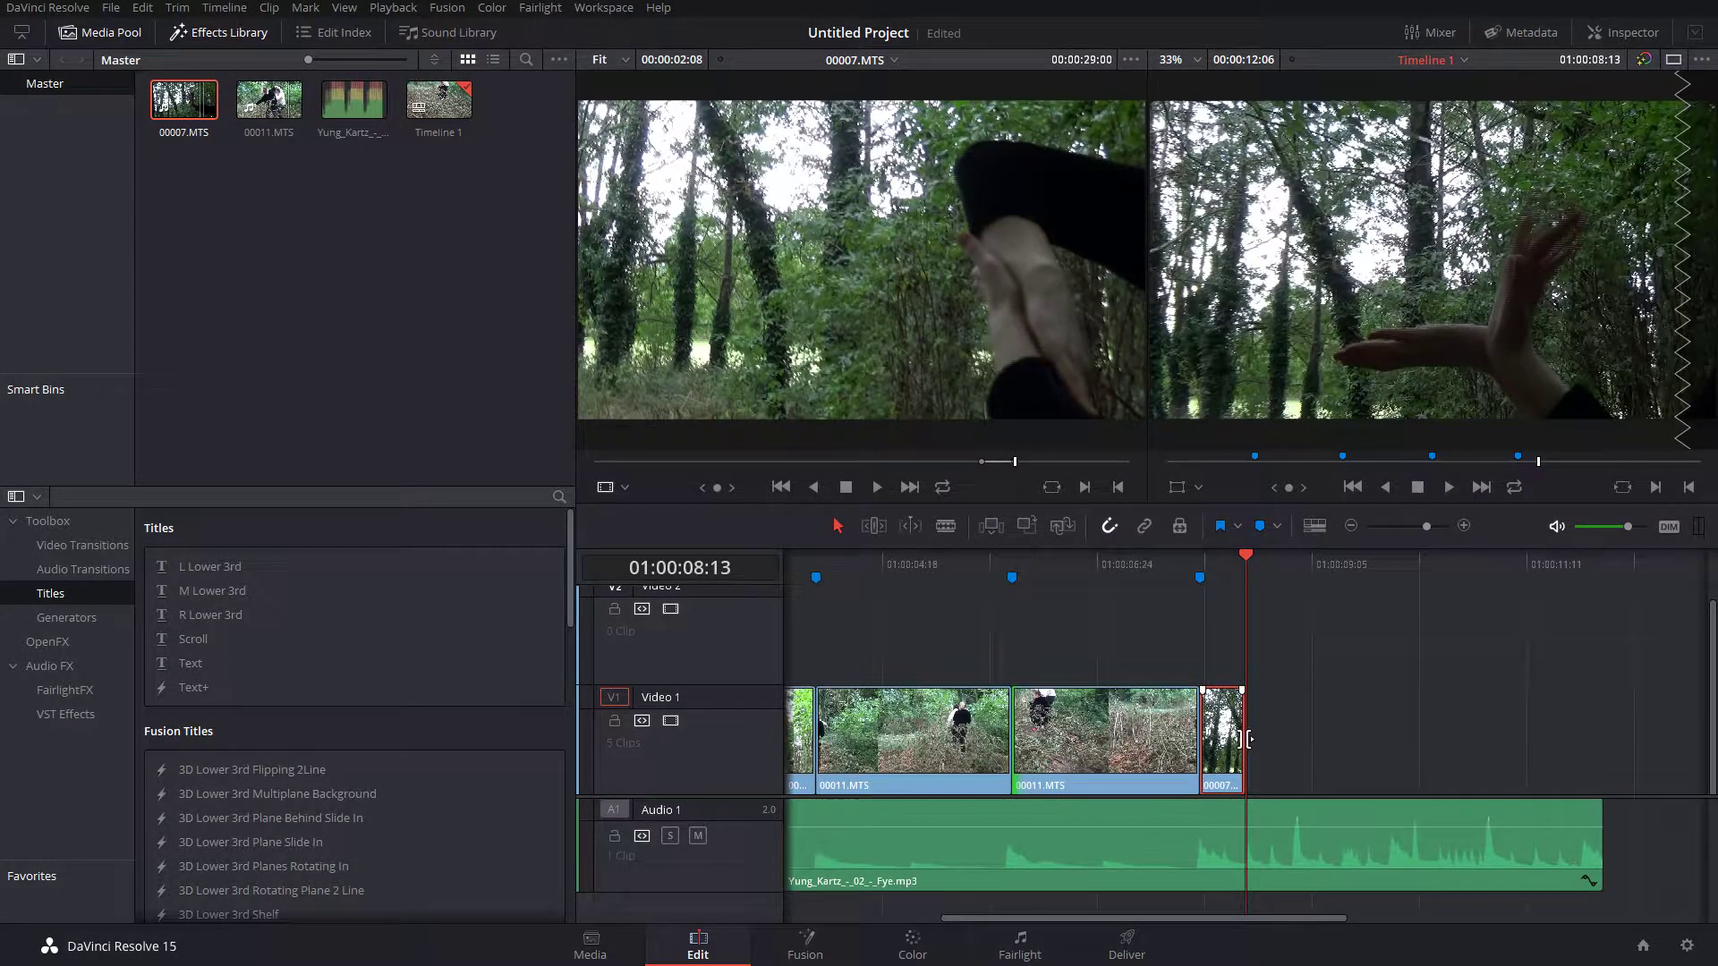
pyautogui.moveTo(1246, 738); pyautogui.dragTo(1418, 733)
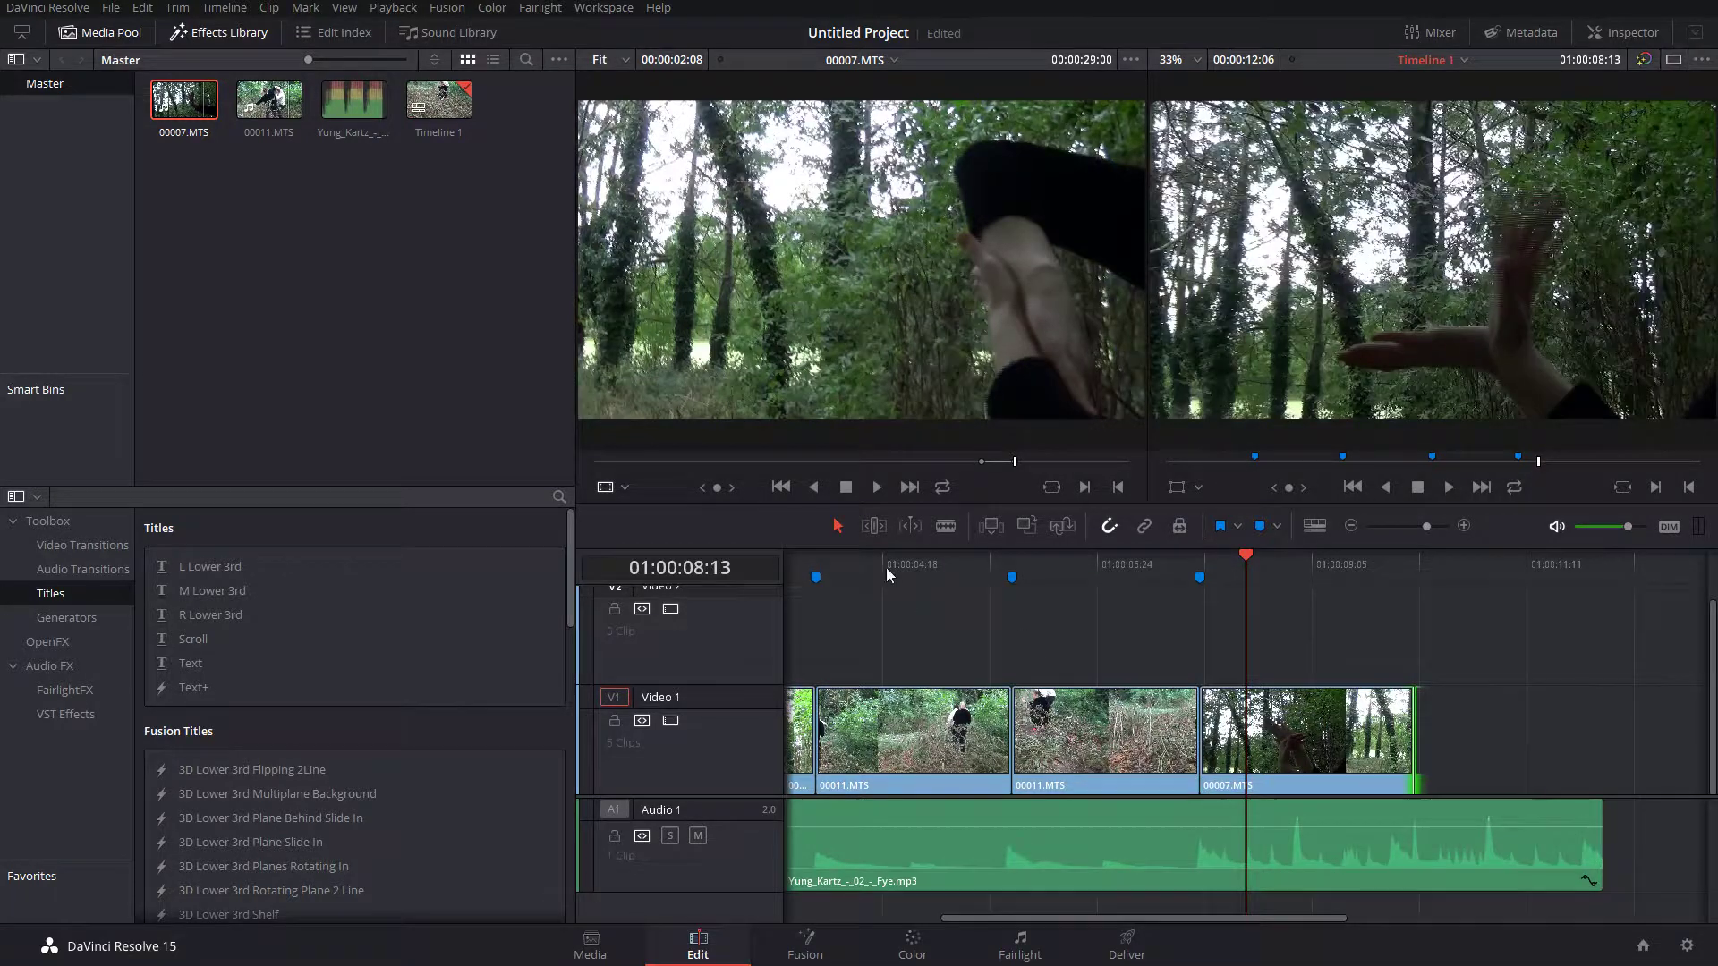
pyautogui.press('Home')
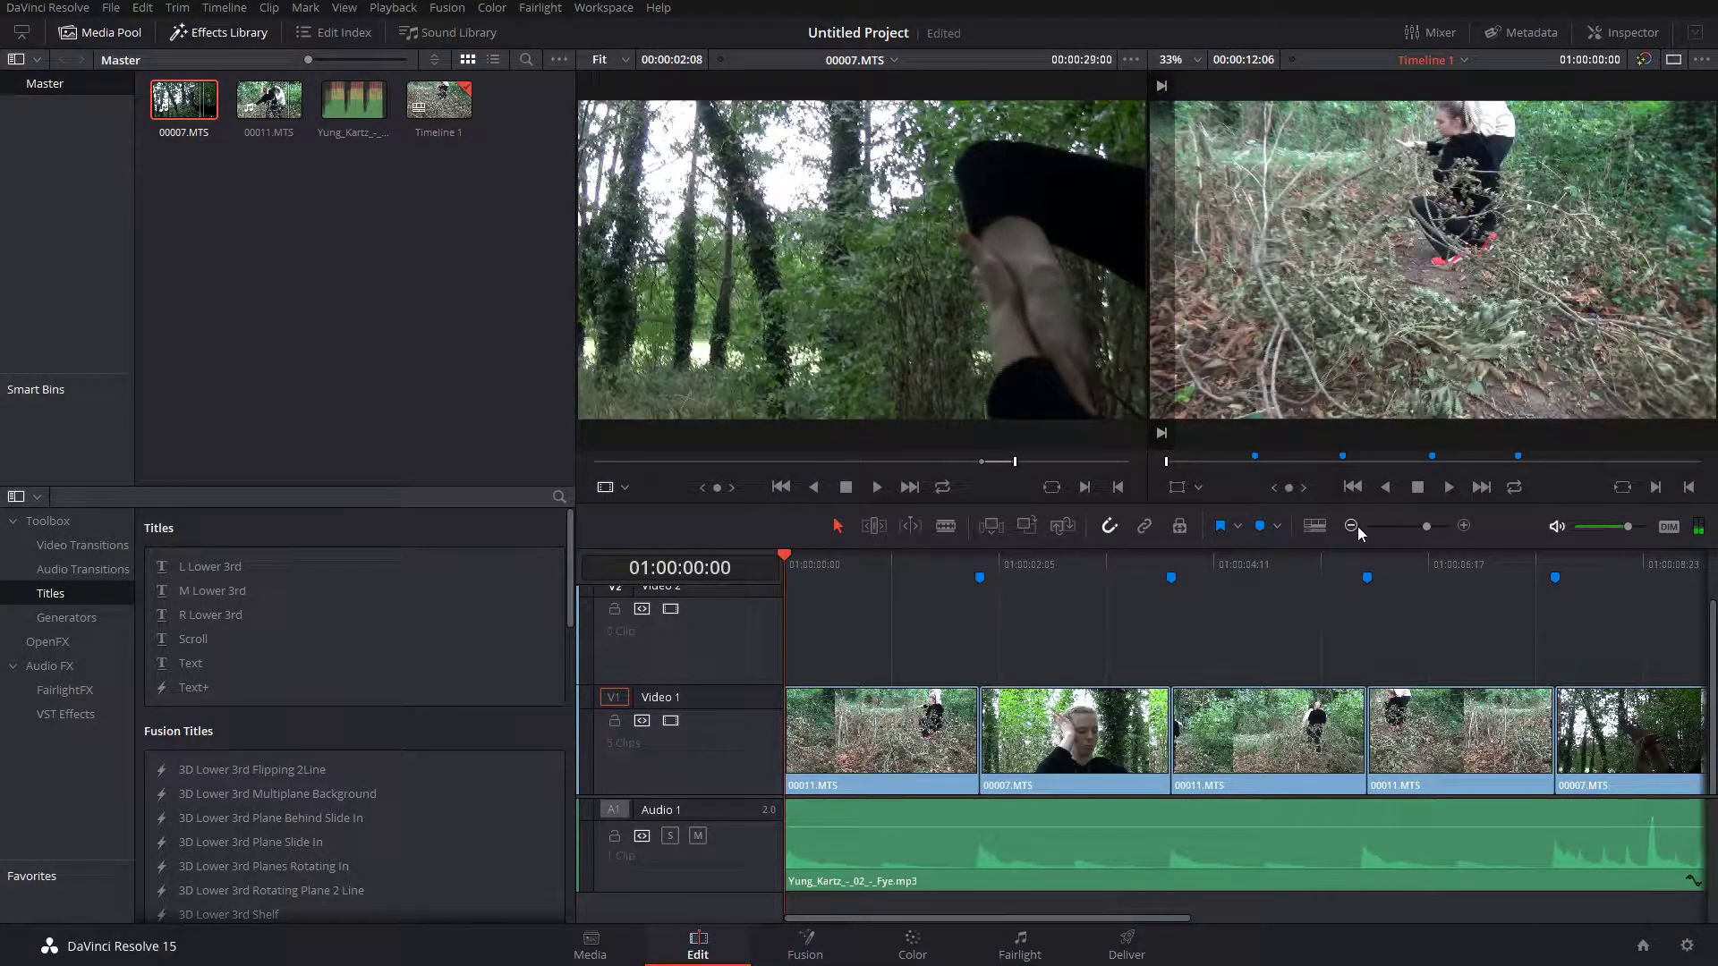
pyautogui.click(1355, 526)
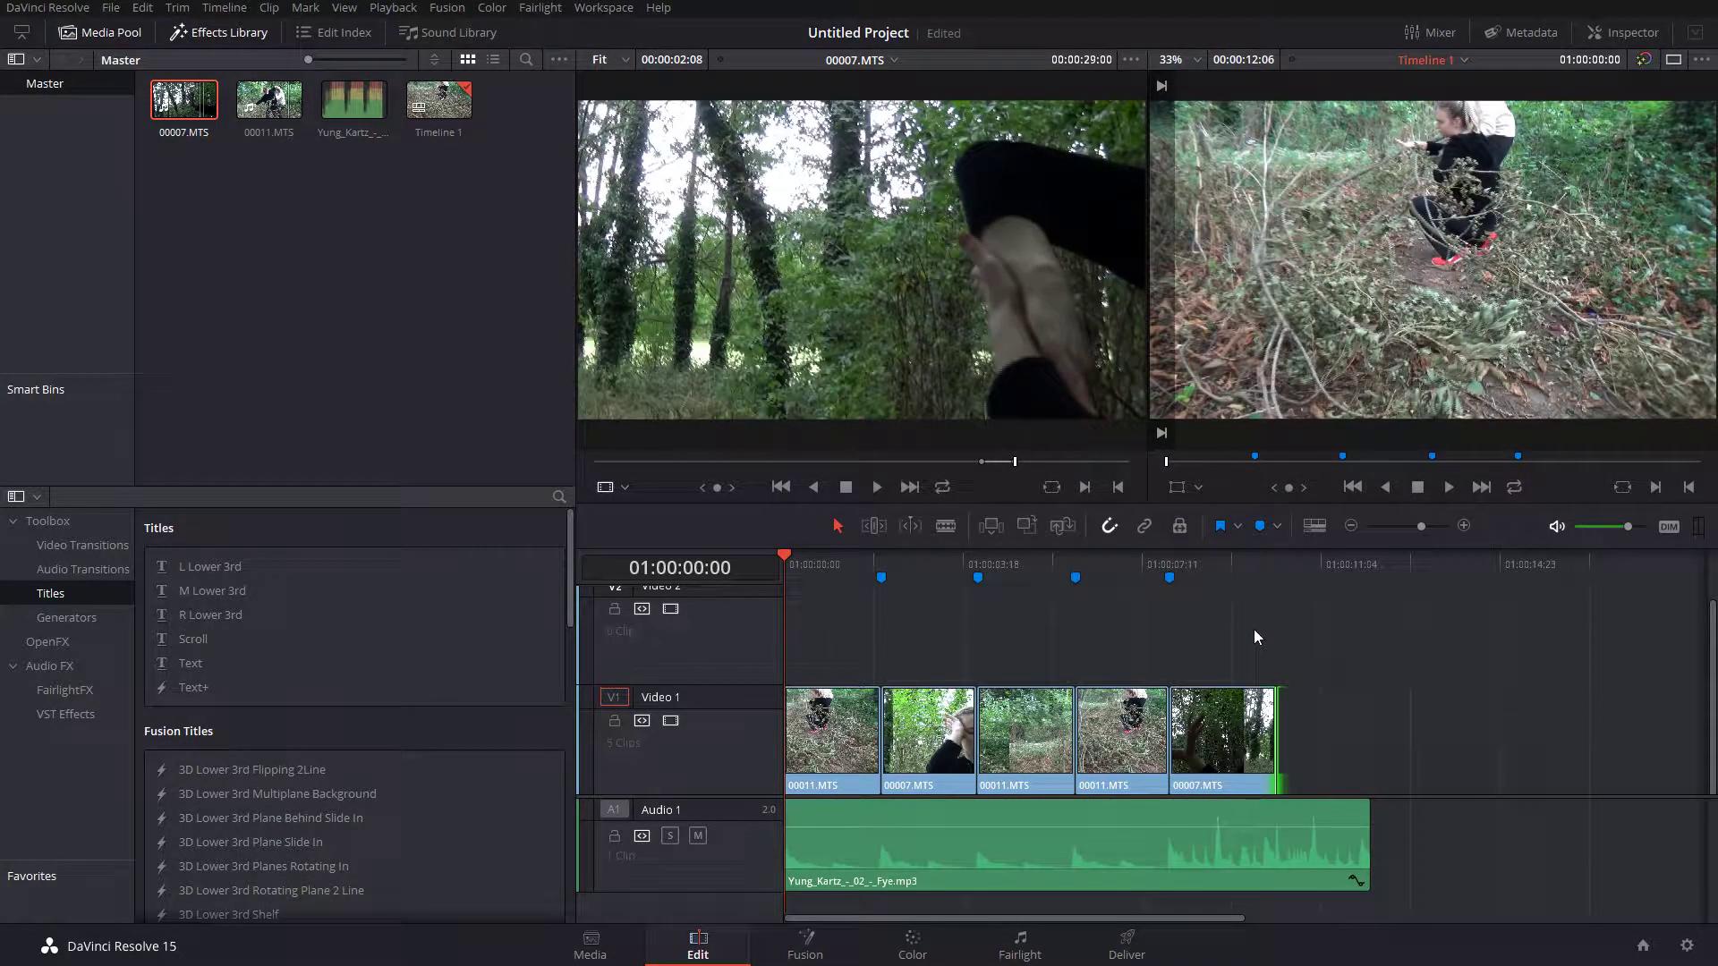